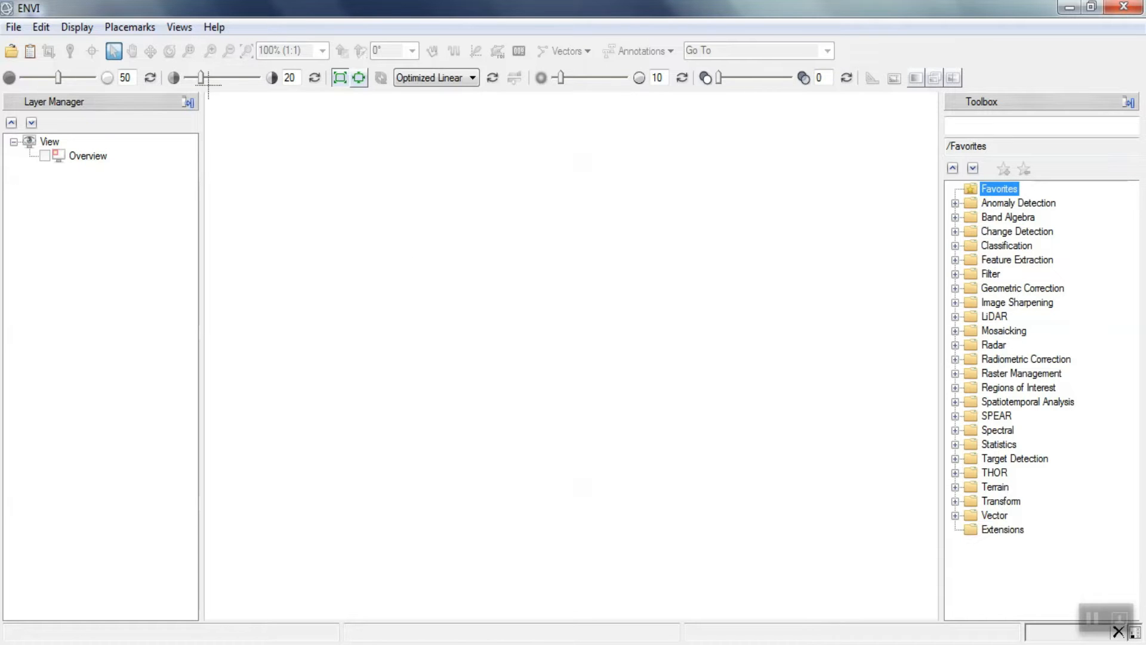
# - Open the Landsat 8 metadata file LC08_L1TP_167033_20200620_20200625_01_T1_MTL through the Data Manager
pyautogui.click(30, 51)
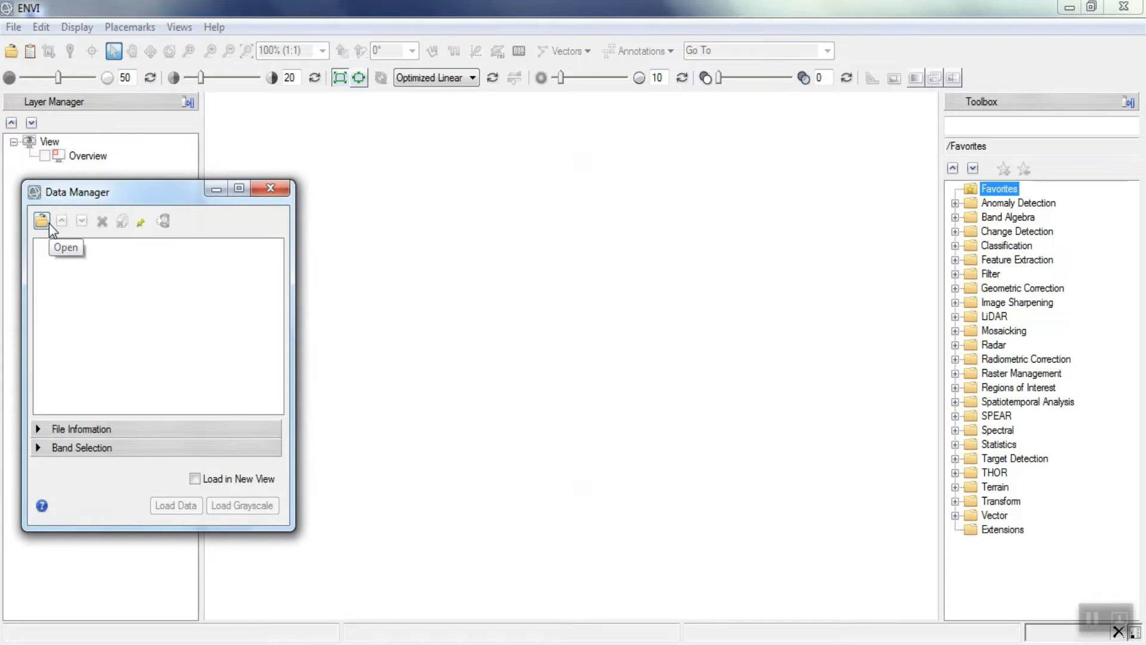
pyautogui.click(47, 223)
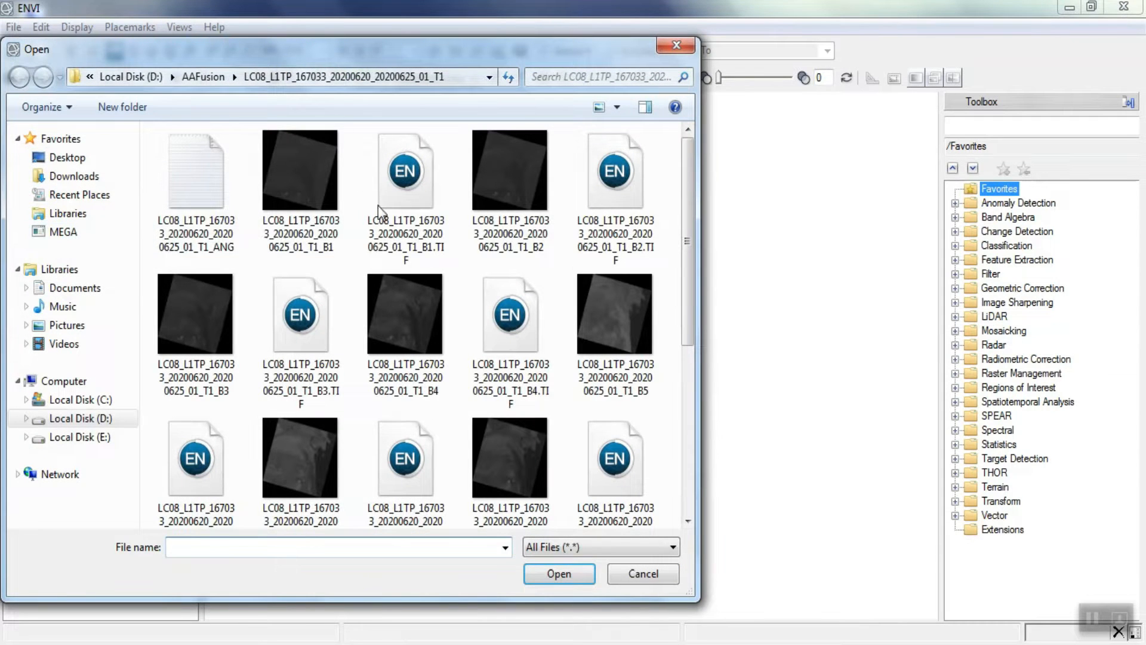
pyautogui.moveTo(690, 180); pyautogui.dragTo(679, 382)
pyautogui.click(198, 433)
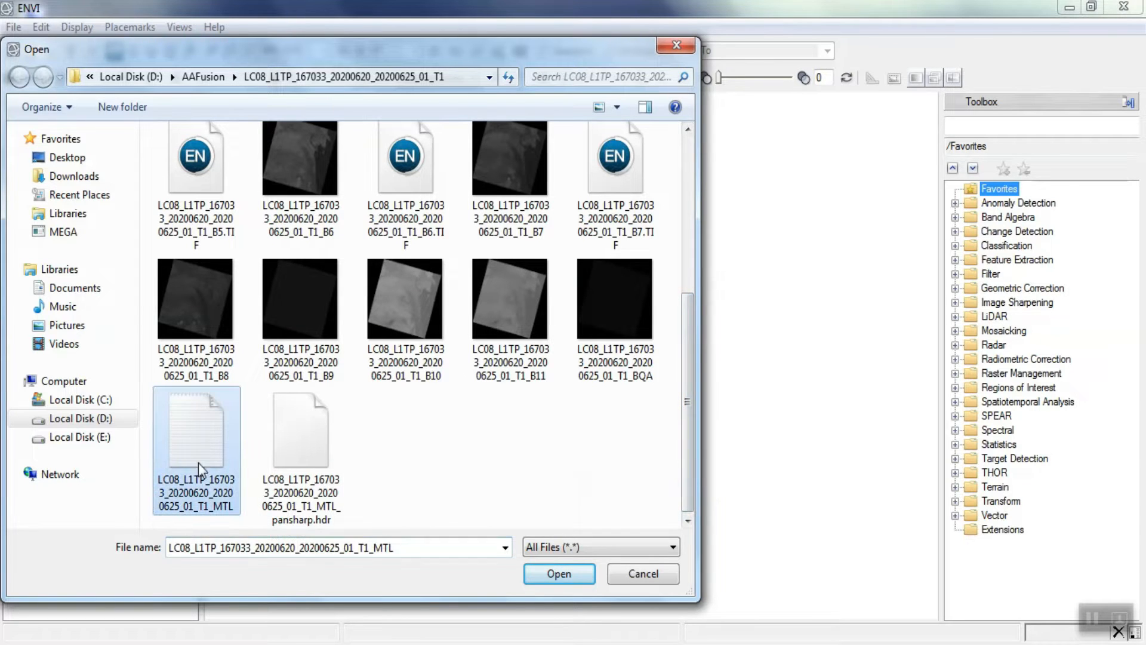
pyautogui.click(558, 573)
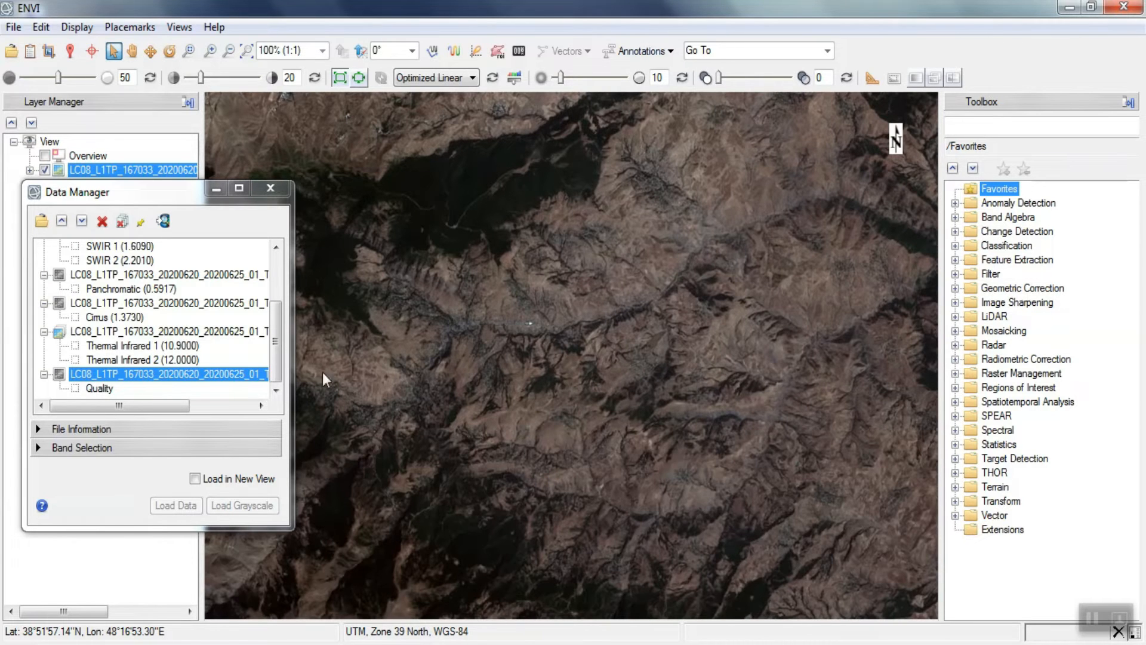
# - Review the multispectral and panchromatic datasets of the loaded Landsat scene in the Data Manager
pyautogui.scroll(2, 267, 250)
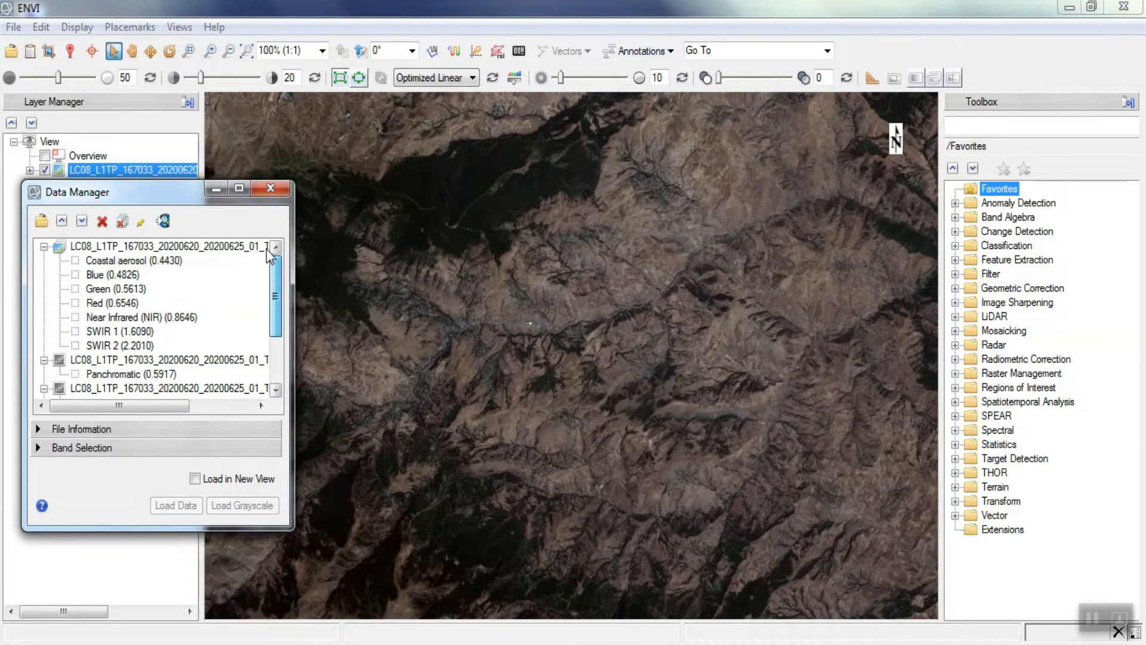
pyautogui.click(265, 248)
pyautogui.scroll(-1, 279, 282)
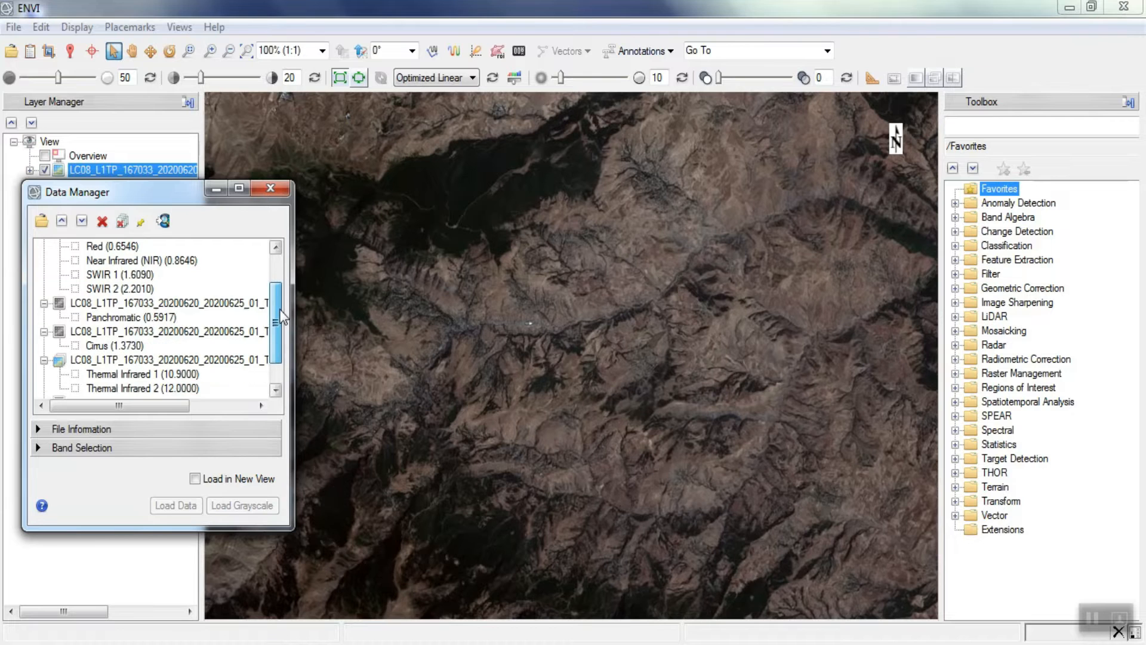
pyautogui.click(249, 304)
pyautogui.scroll(1, 281, 292)
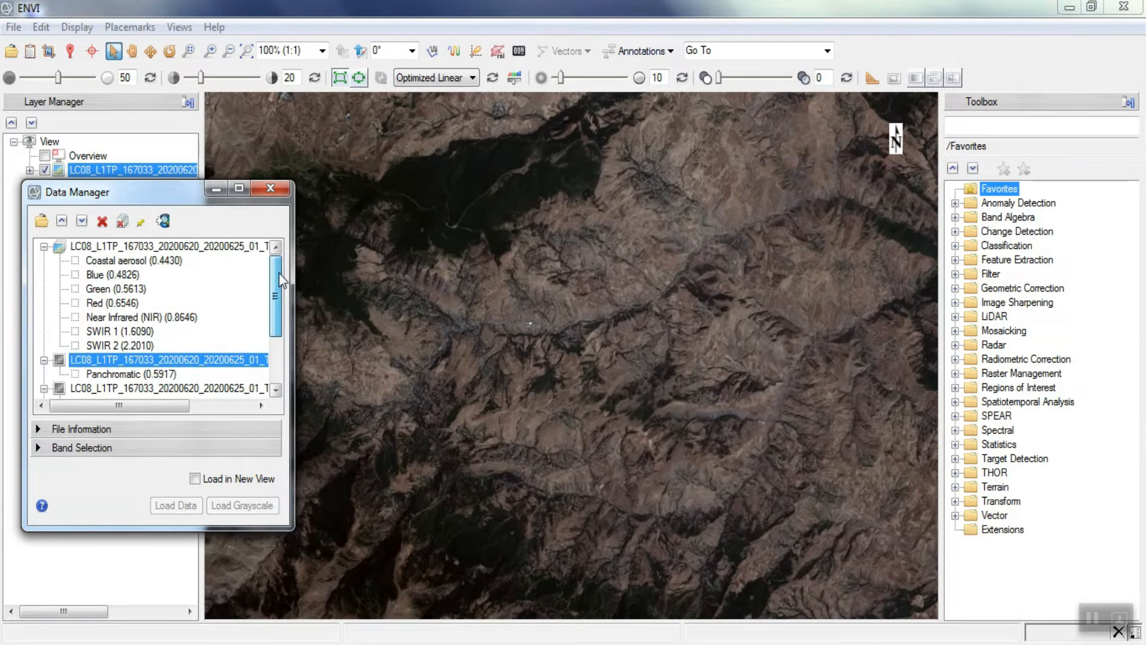
pyautogui.click(965, 125)
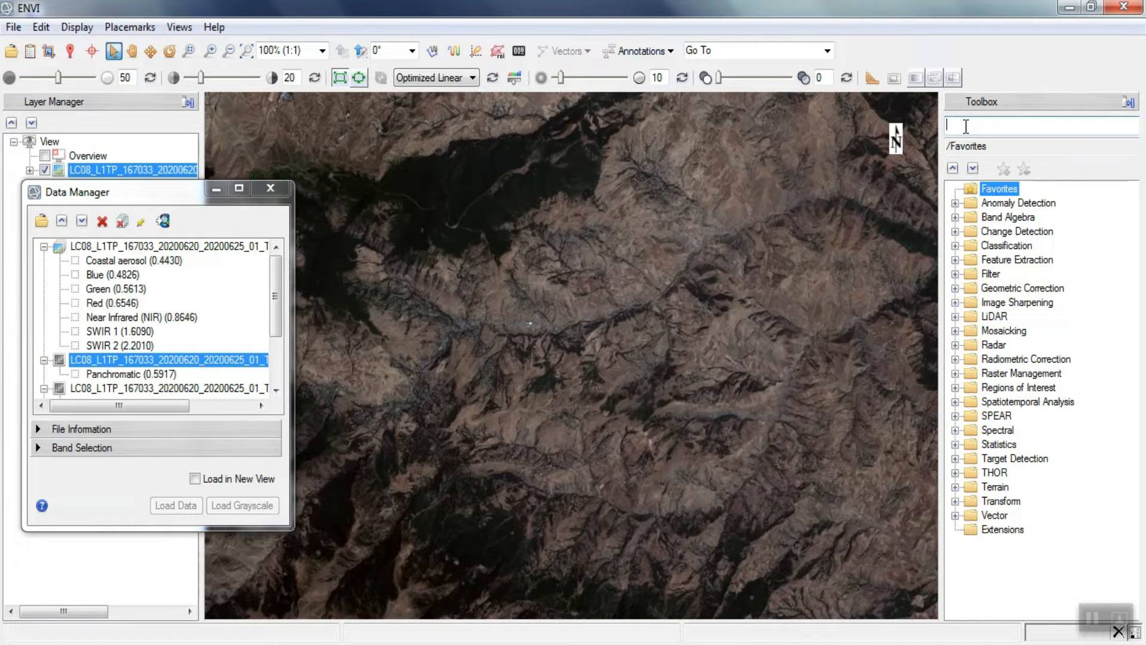
pyautogui.write('pa')
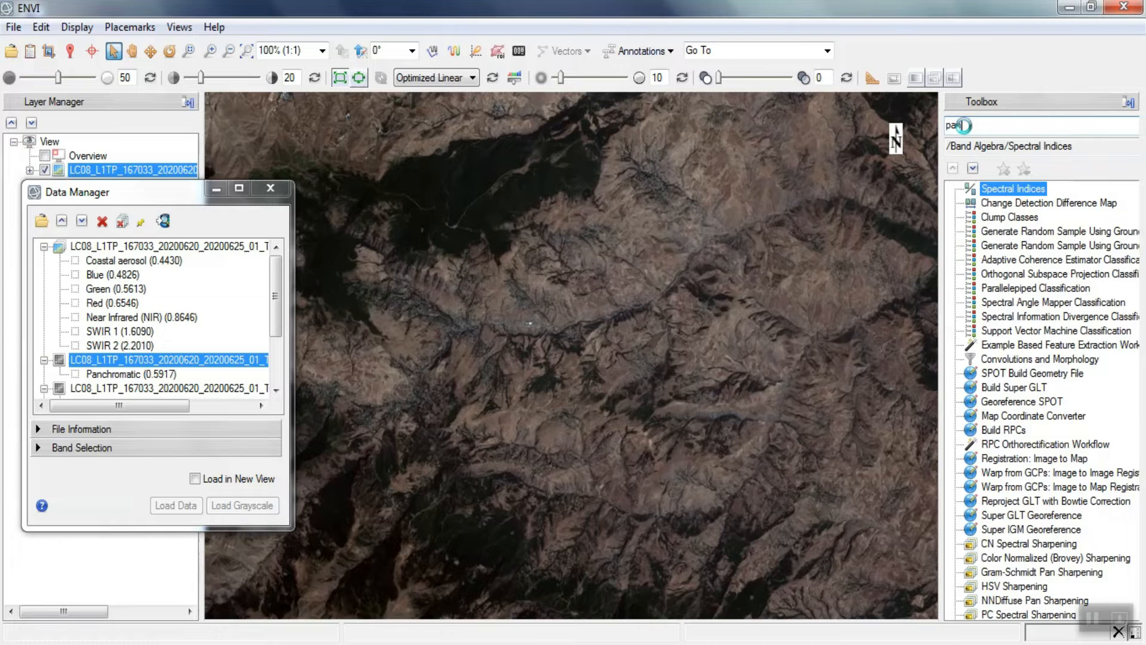
pyautogui.write('n')
pyautogui.click(1011, 218)
pyautogui.doubleClick(990, 128)
pyautogui.press('BackSpace')
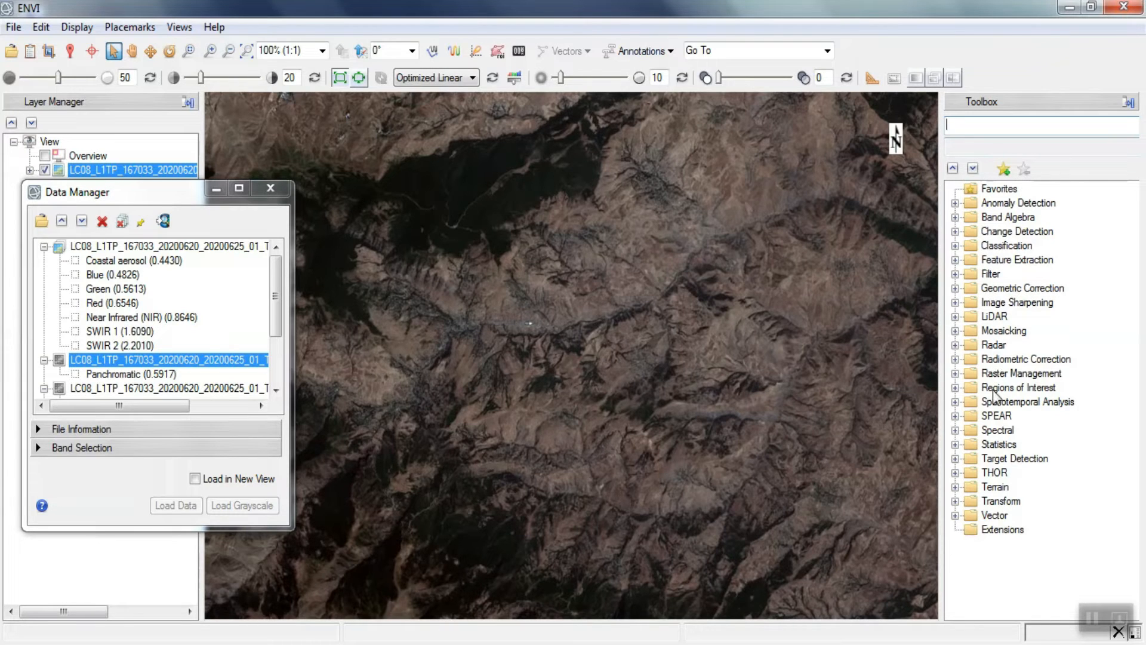
# - Launch the SPEAR Pan Sharpening tool from the SPEAR toolbox folder and move its window fully into view
pyautogui.click(1011, 420)
pyautogui.click(955, 417)
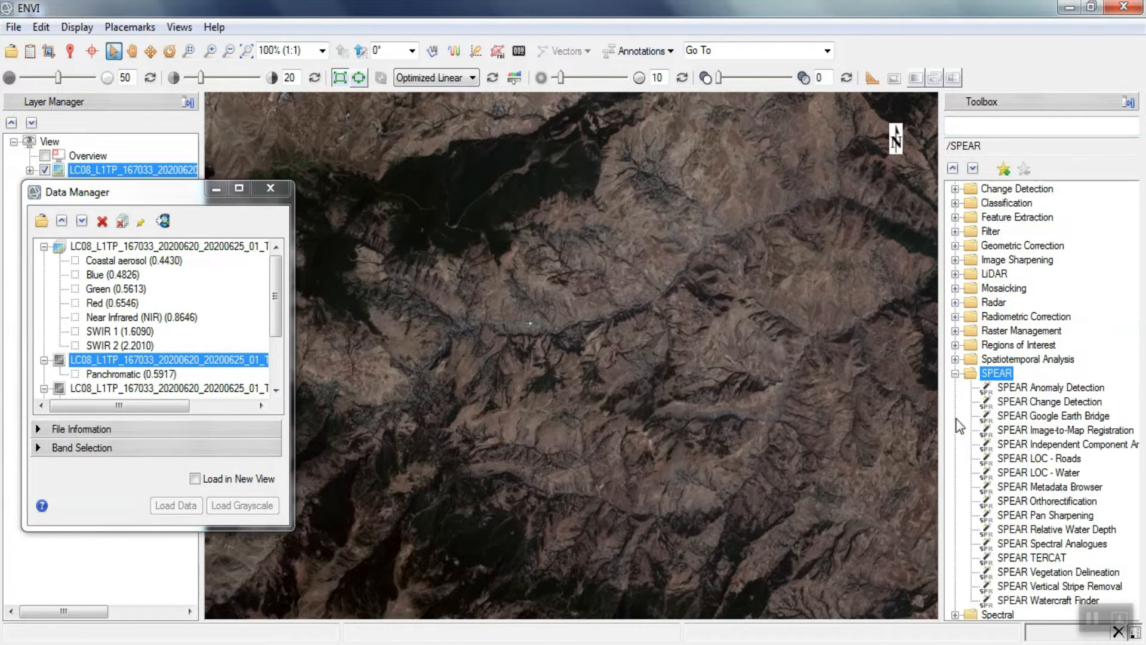
pyautogui.scroll(-1, 973, 424)
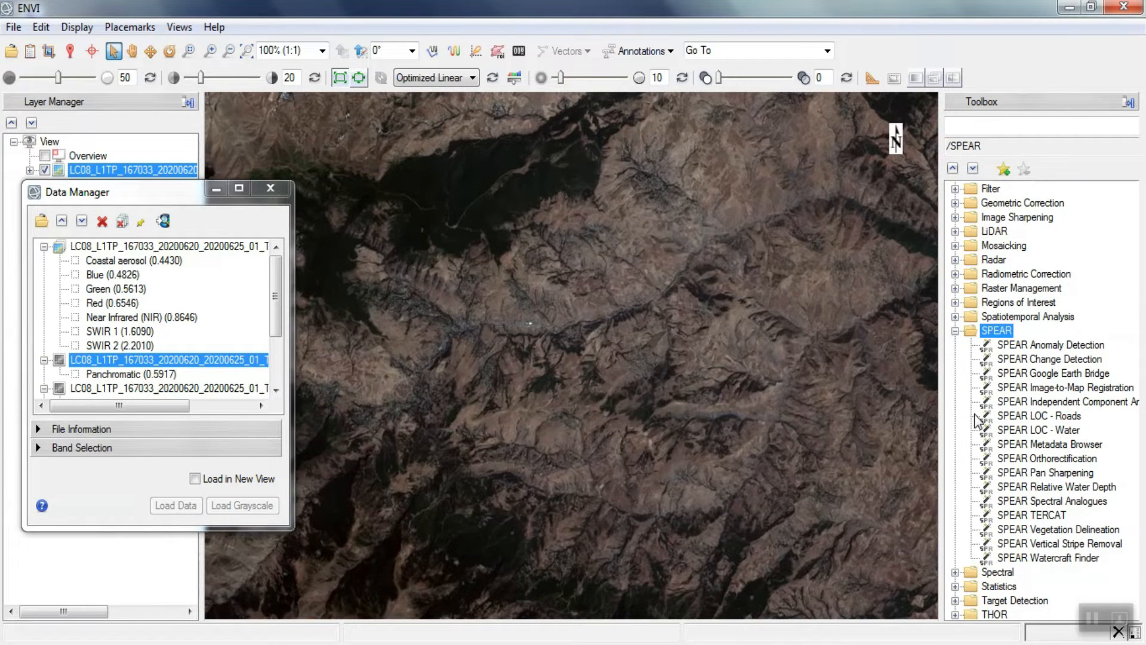
pyautogui.click(1047, 474)
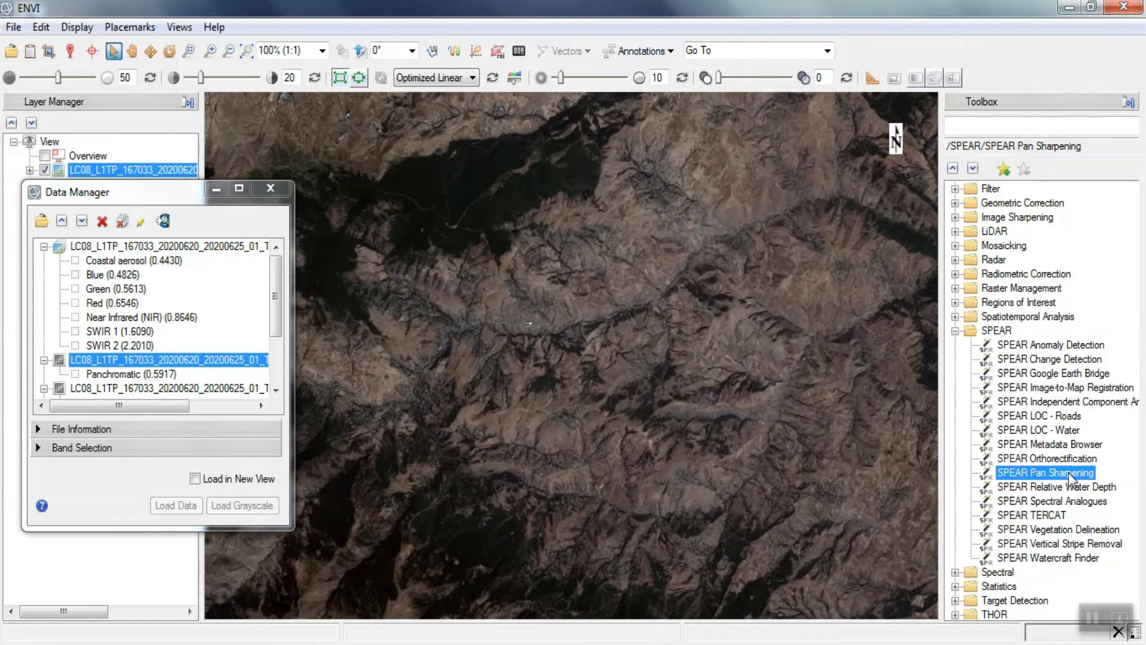
pyautogui.doubleClick(1068, 472)
pyautogui.moveTo(720, 116); pyautogui.dragTo(717, 43)
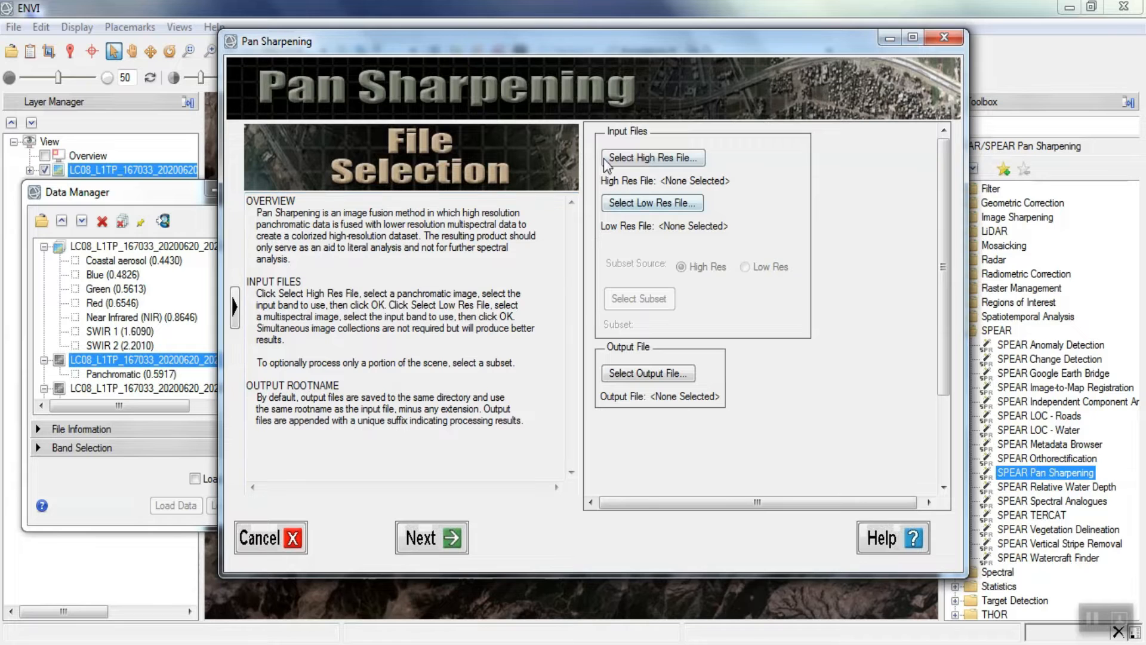
# - Set the Panchromatic (0.5917) band as the high-resolution input for pan sharpening
pyautogui.click(692, 160)
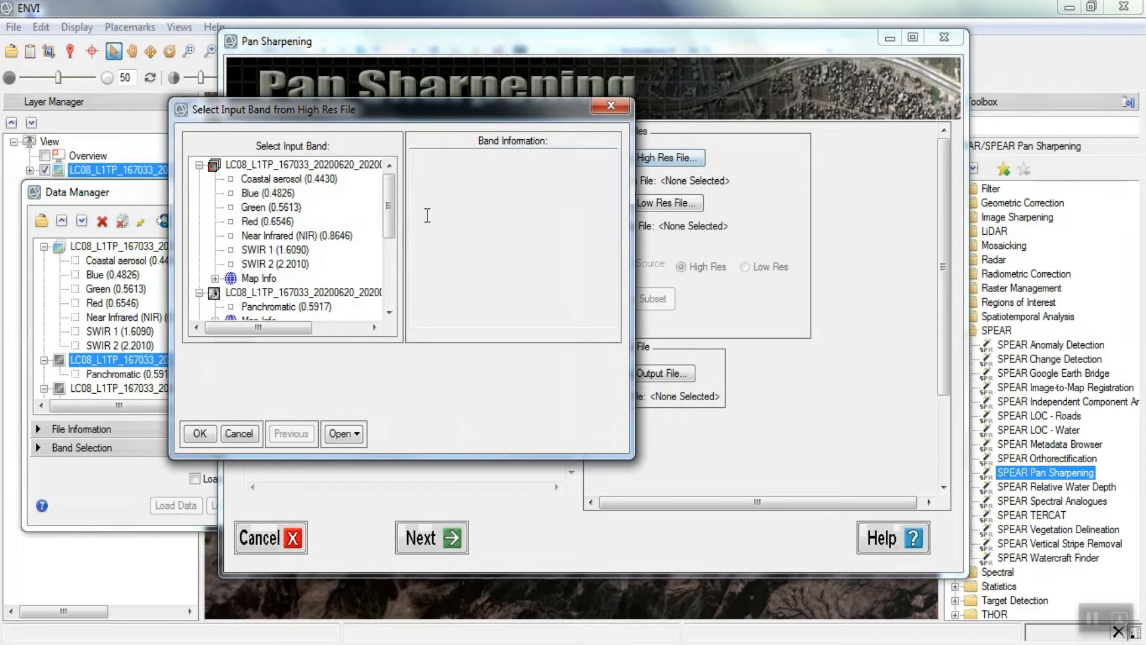
pyautogui.scroll(-1, 372, 232)
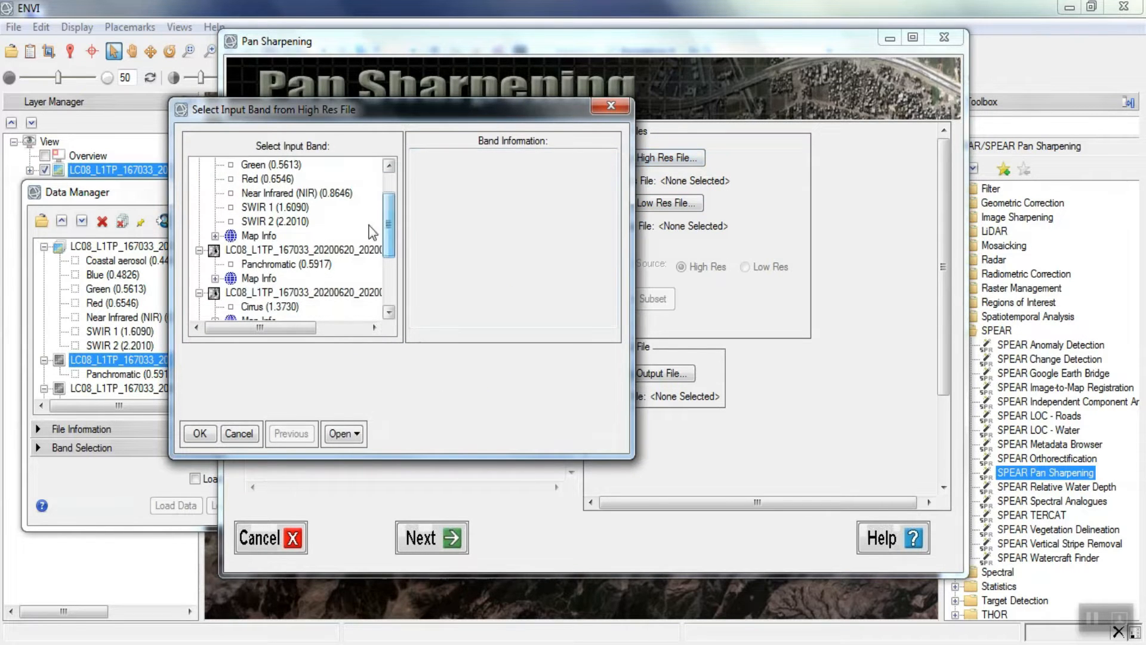
pyautogui.click(289, 263)
pyautogui.click(200, 433)
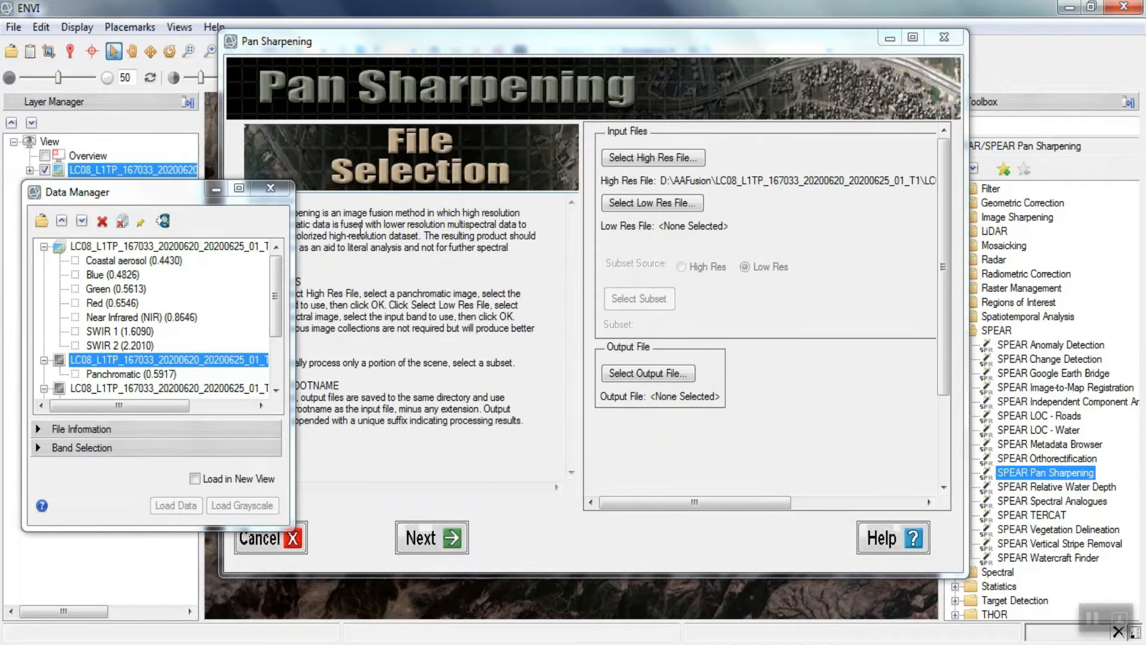
# - Set the seven-band 30-meter multispectral file as the low-resolution input, with Green as the matching band
pyautogui.click(644, 205)
pyautogui.click(364, 154)
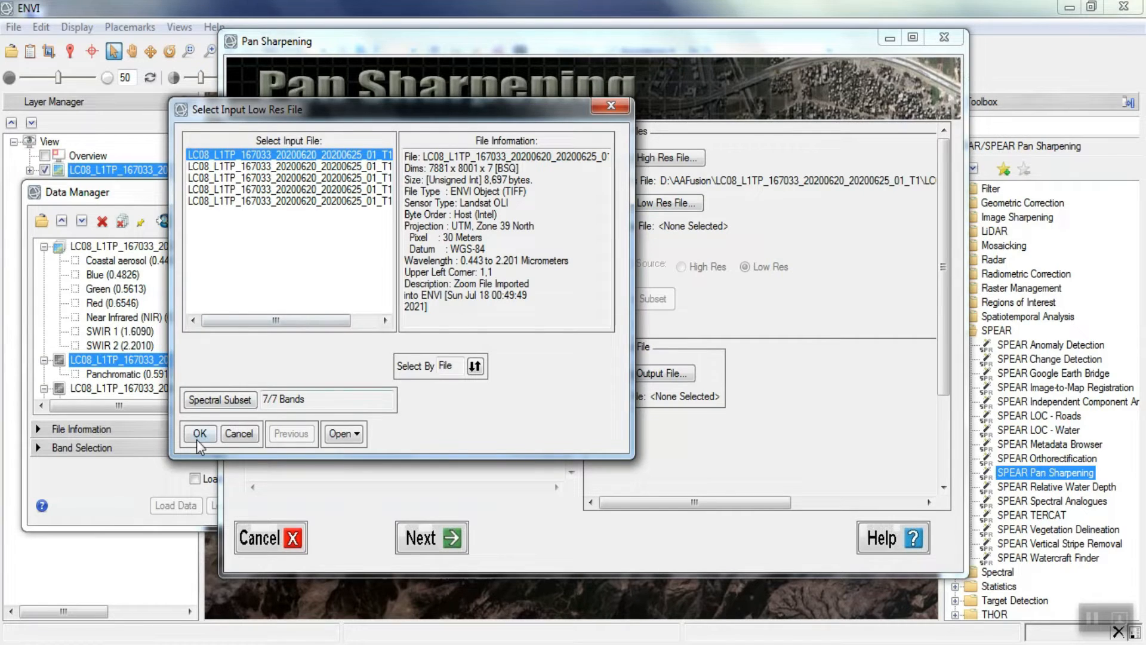
pyautogui.click(197, 437)
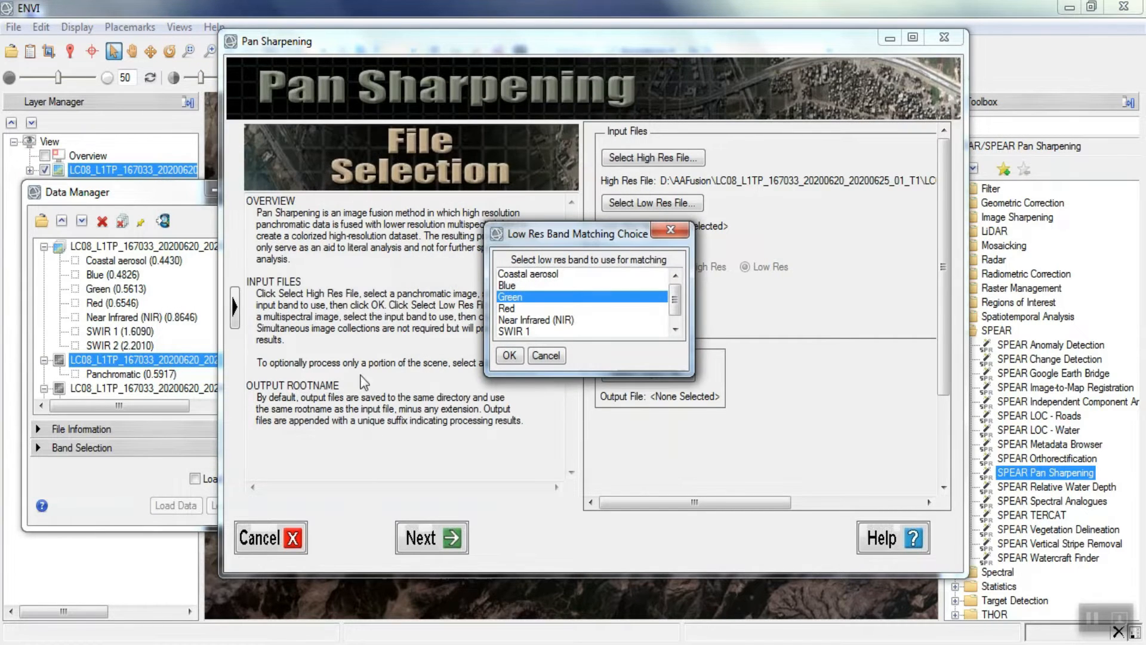
pyautogui.click(509, 355)
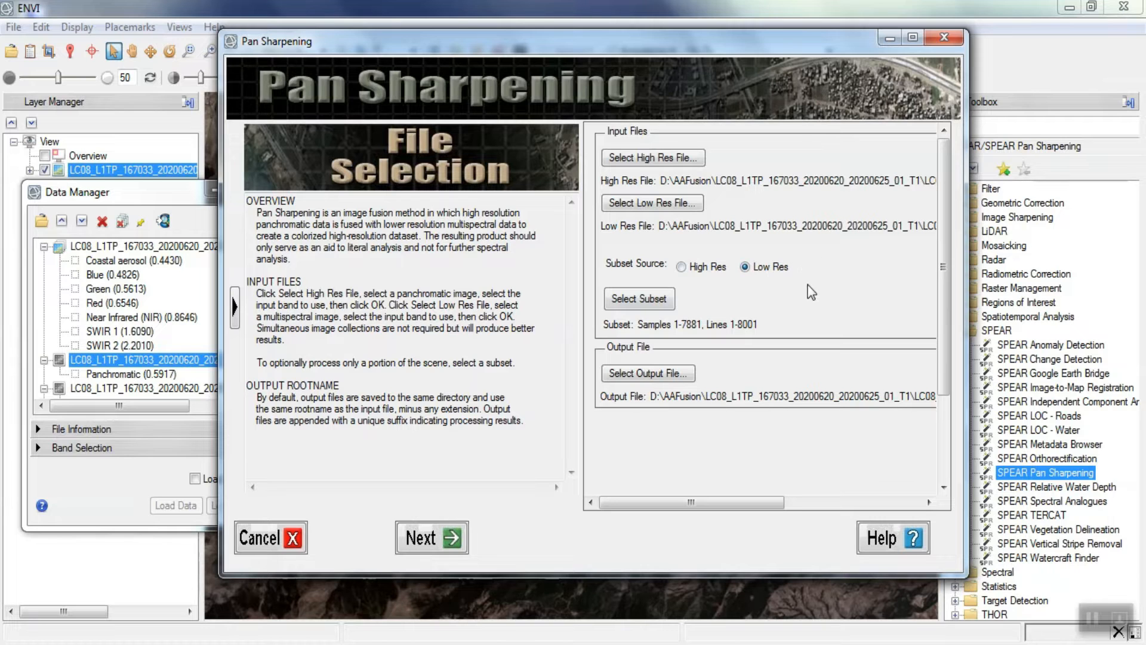
# - Begin a spatial subset from the image preview, shrinking the box to about 1823 lines over the scene's northeastern coast
pyautogui.click(666, 297)
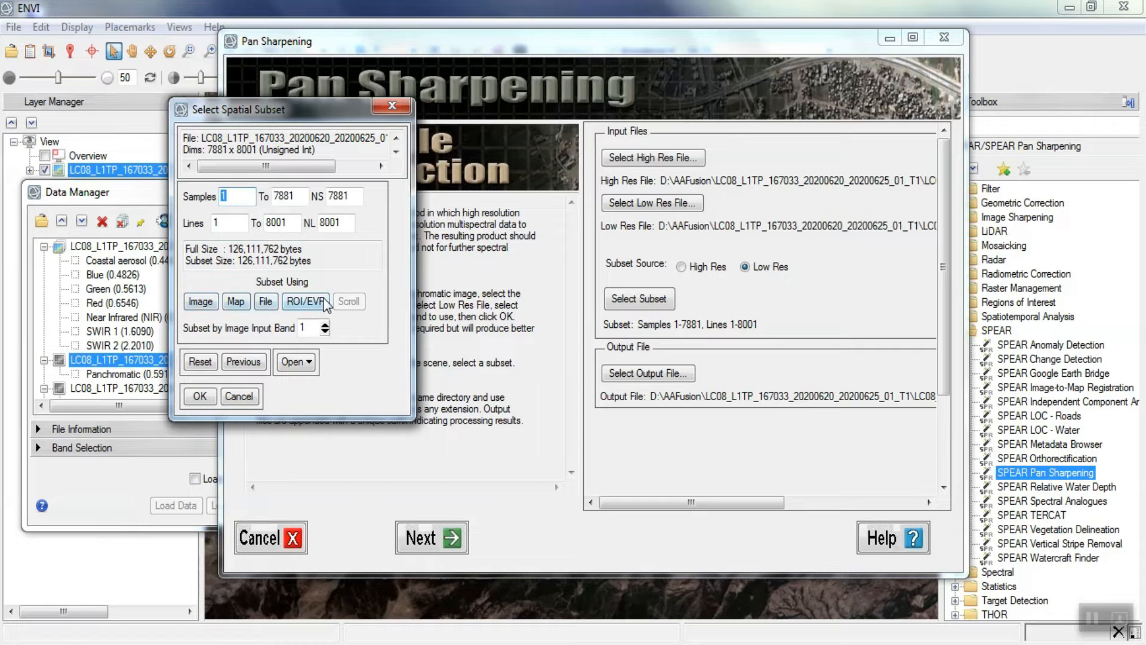
pyautogui.click(210, 301)
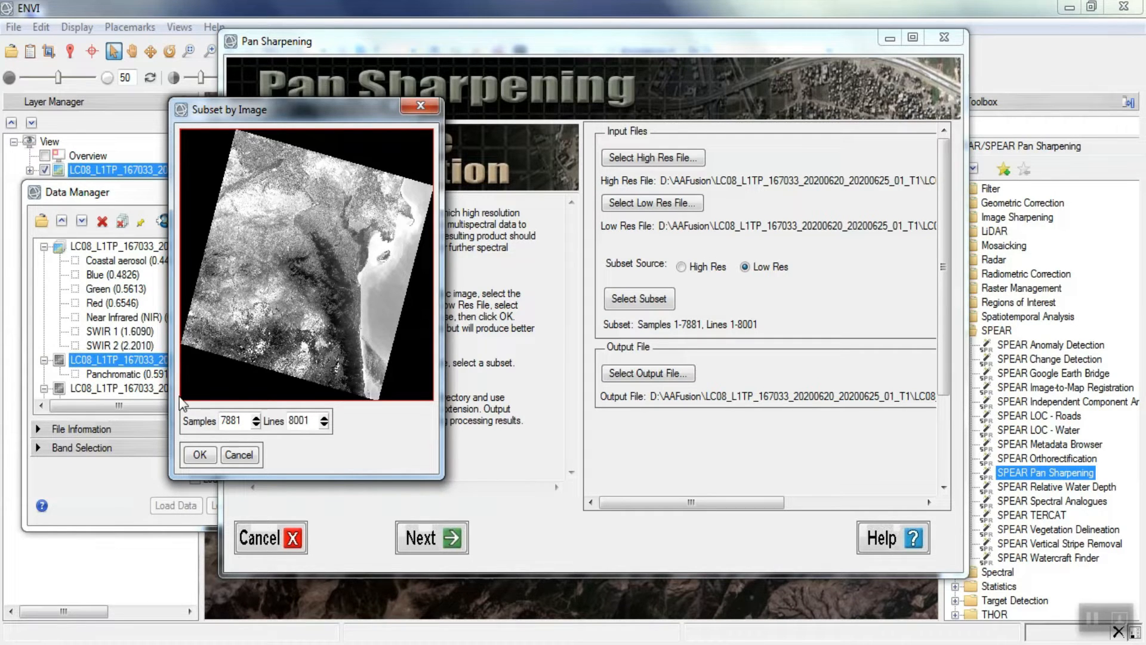
pyautogui.moveTo(180, 401); pyautogui.dragTo(317, 233)
pyautogui.moveTo(364, 189); pyautogui.dragTo(362, 215)
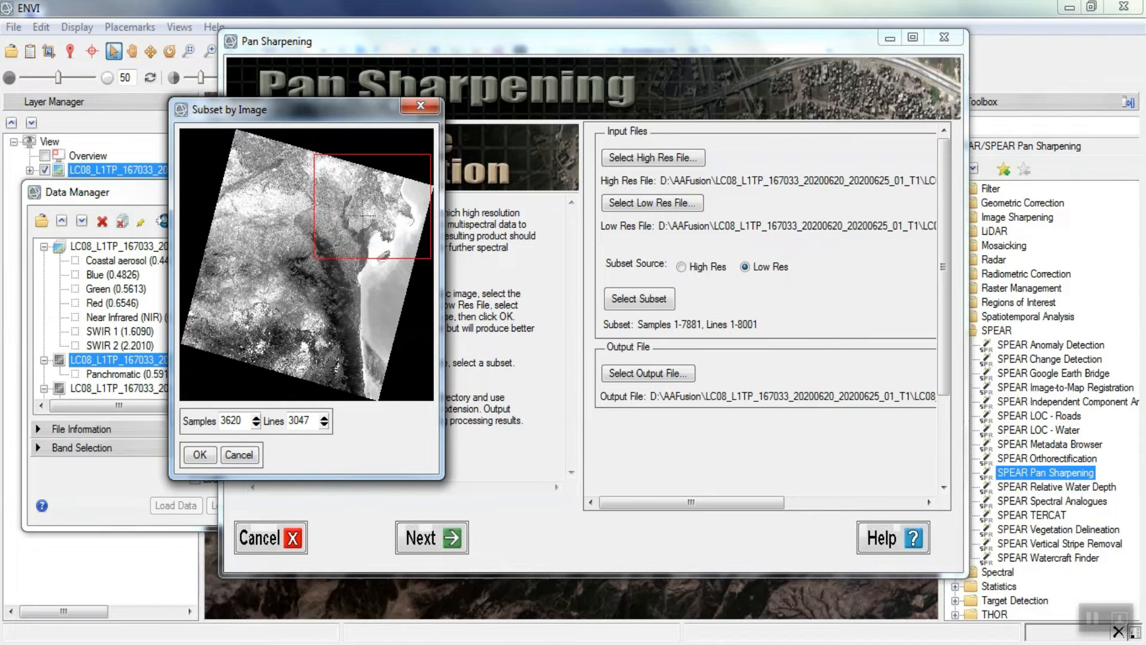
pyautogui.moveTo(315, 257); pyautogui.dragTo(389, 204)
# - Size the subset box to 400 samples by 400 lines, place it over samples 6226-6625 and lines 1980-2379, and accept it
pyautogui.doubleClick(247, 418)
pyautogui.write('400')
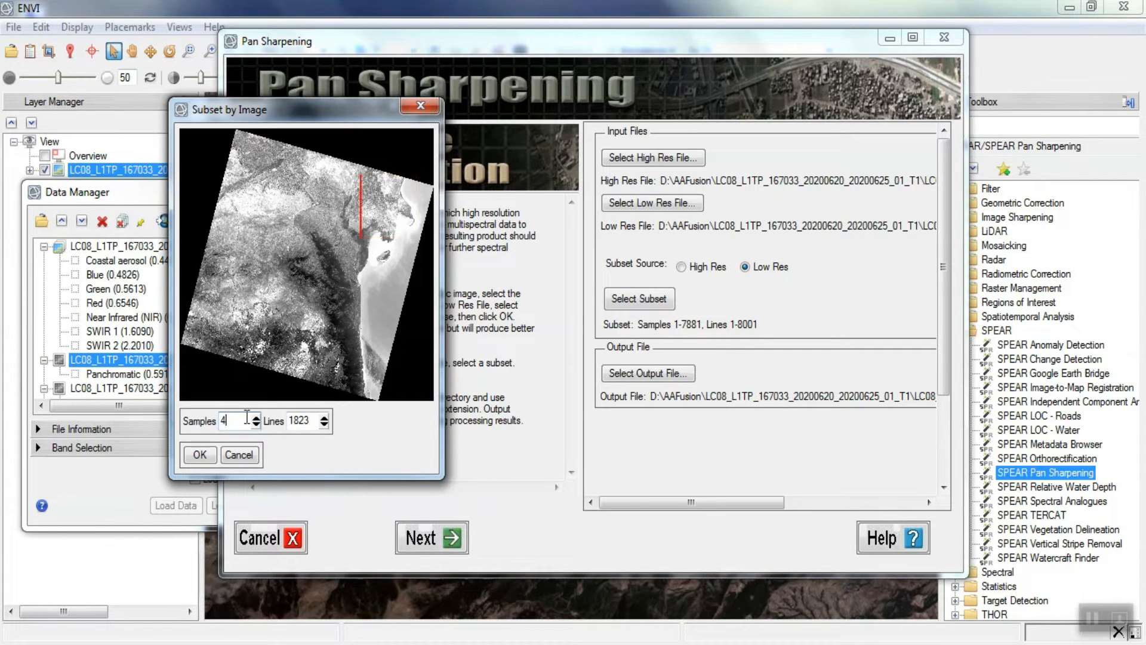
pyautogui.doubleClick(310, 420)
pyautogui.write('400')
pyautogui.moveTo(365, 231); pyautogui.dragTo(386, 202)
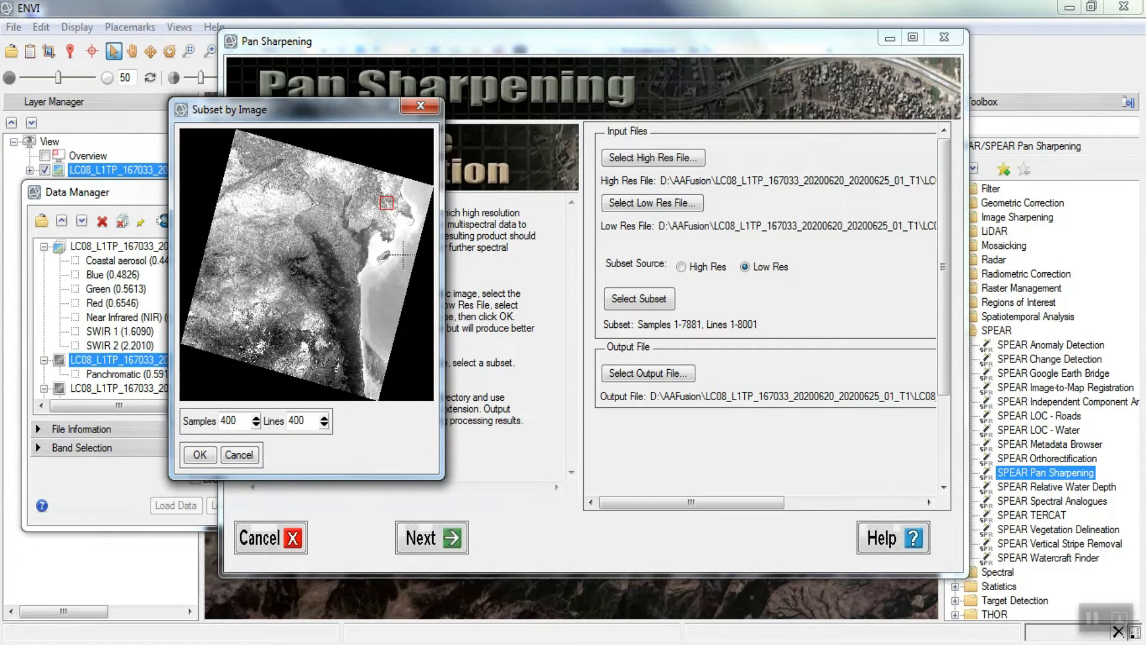
pyautogui.click(199, 454)
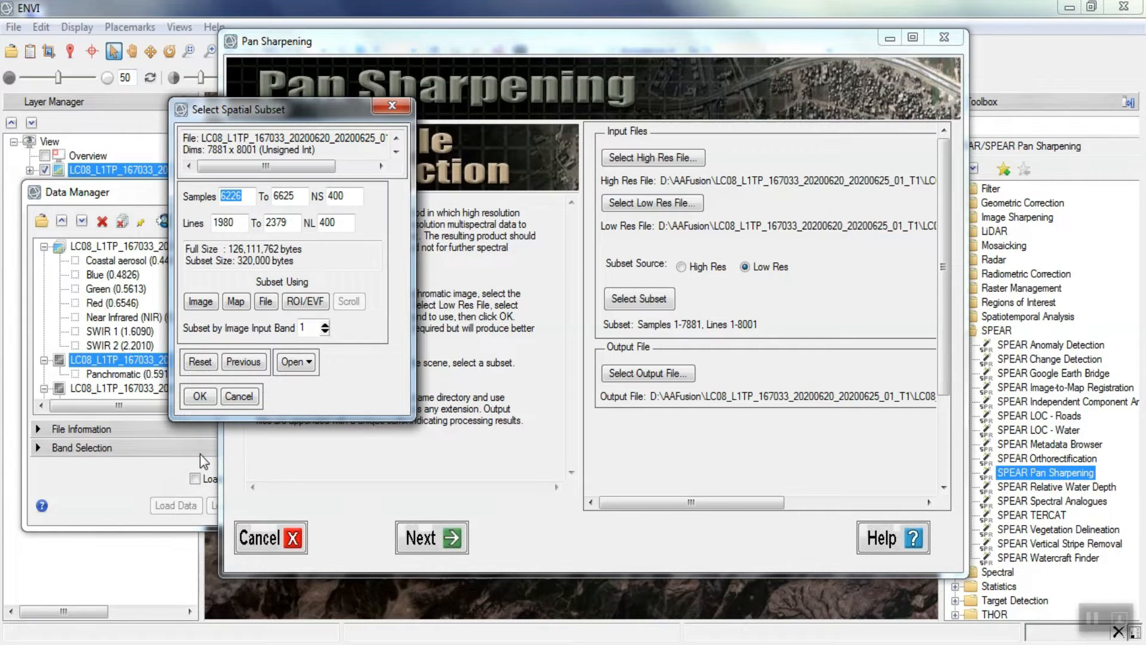
pyautogui.click(200, 396)
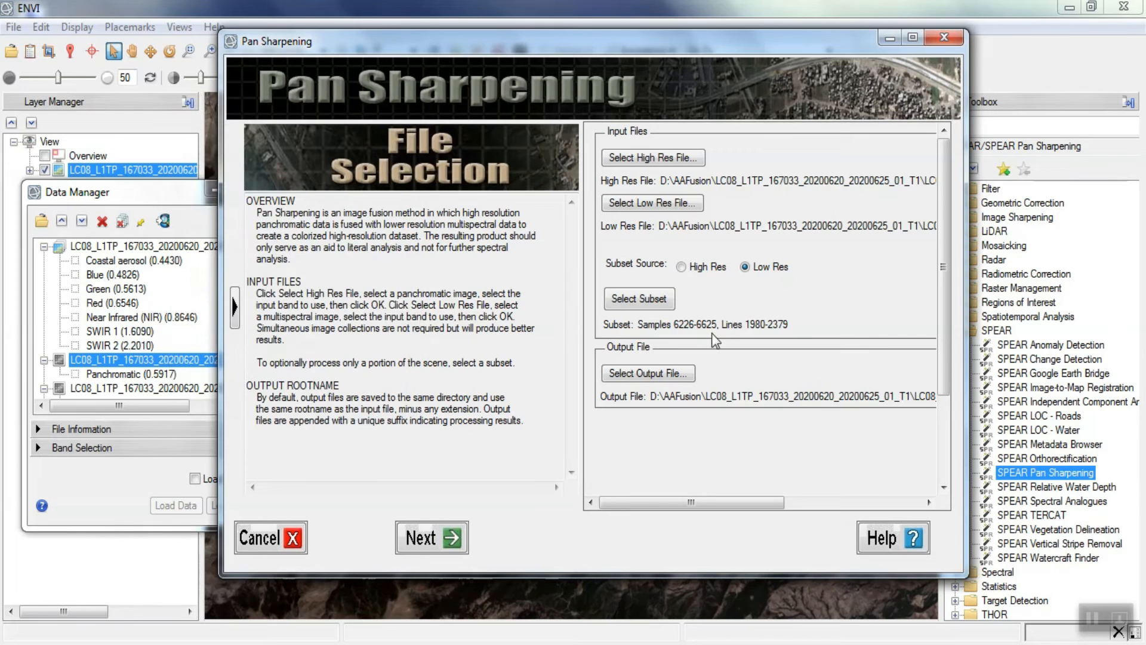
# - Set the pan-sharpening output to the AAFusion folder on drive D, with a file name ending in _MTL_pansharp1
pyautogui.click(672, 376)
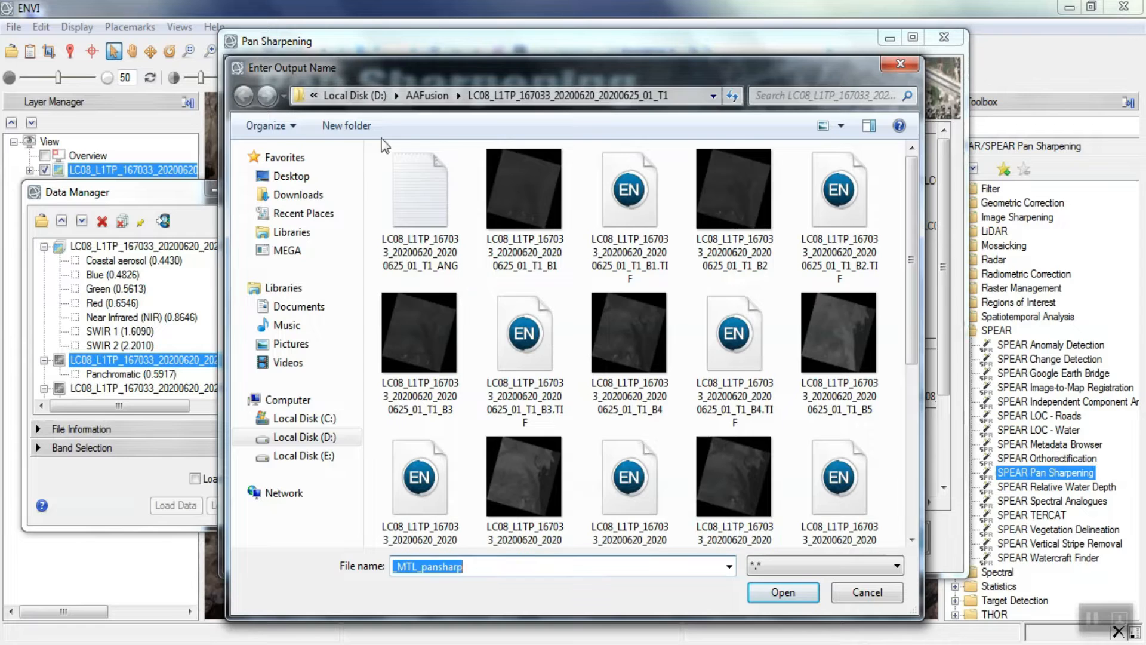
pyautogui.click(418, 95)
pyautogui.click(491, 567)
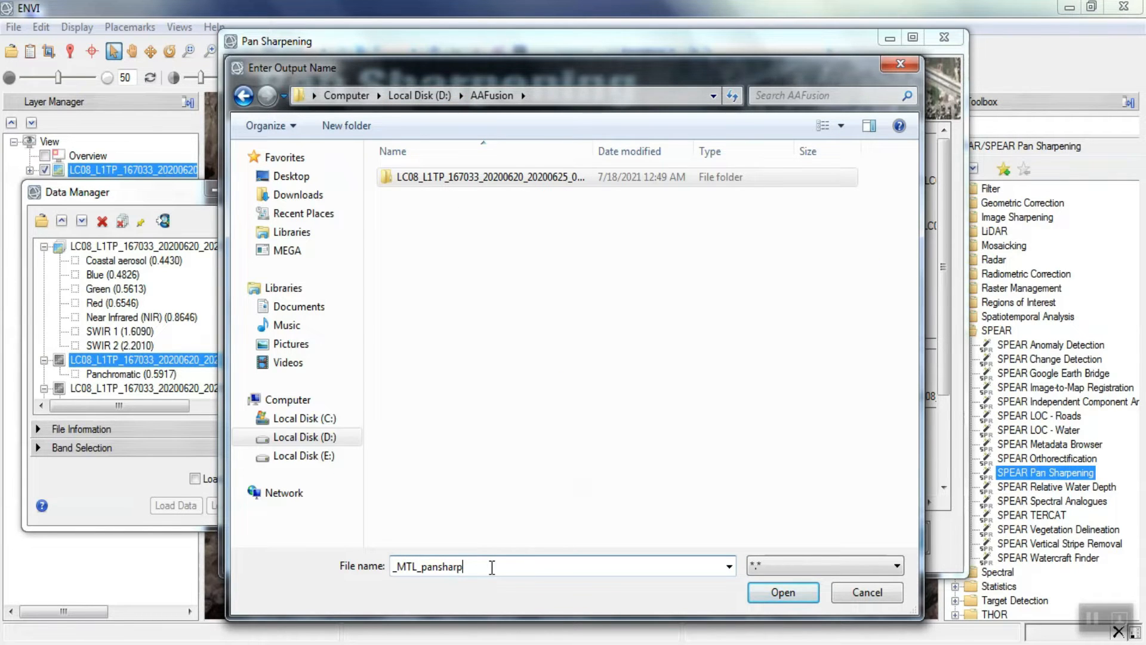
pyautogui.write('1')
pyautogui.click(768, 591)
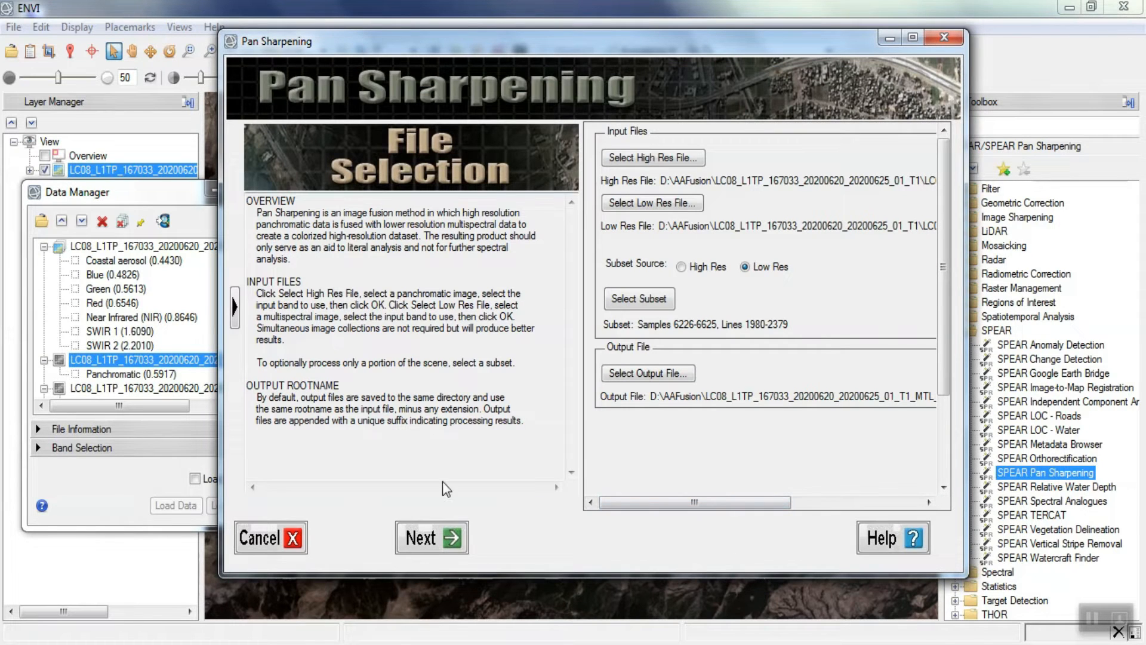
# - Choose Images already co-registered as the co-registration method and proceed to check the alignment of the two images
pyautogui.click(427, 539)
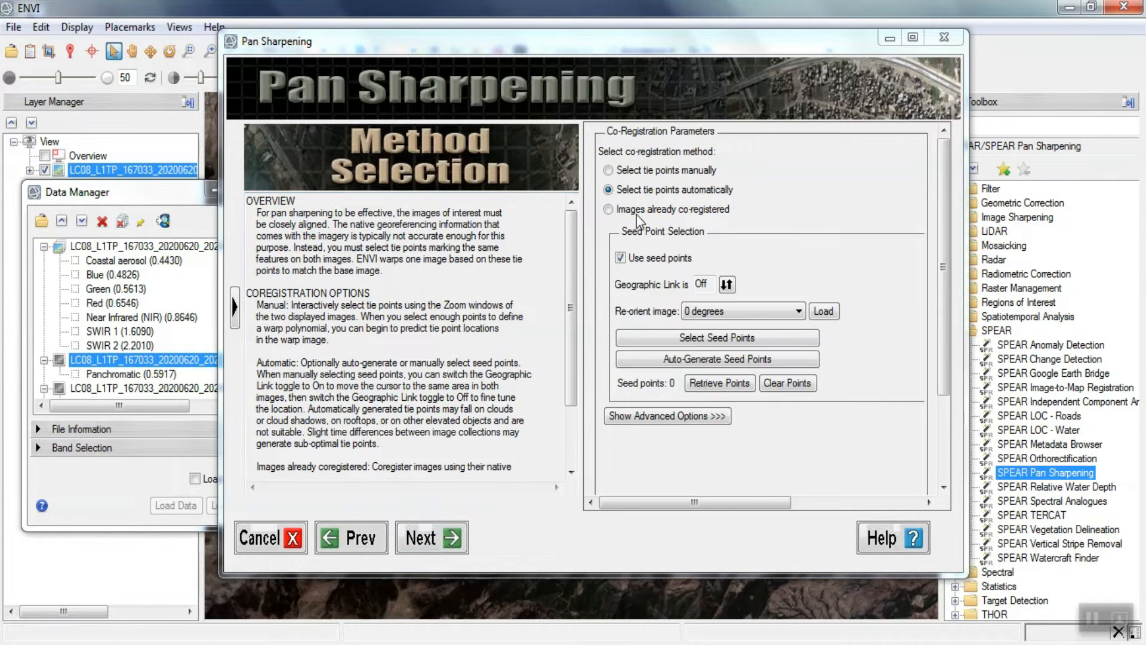
pyautogui.click(610, 211)
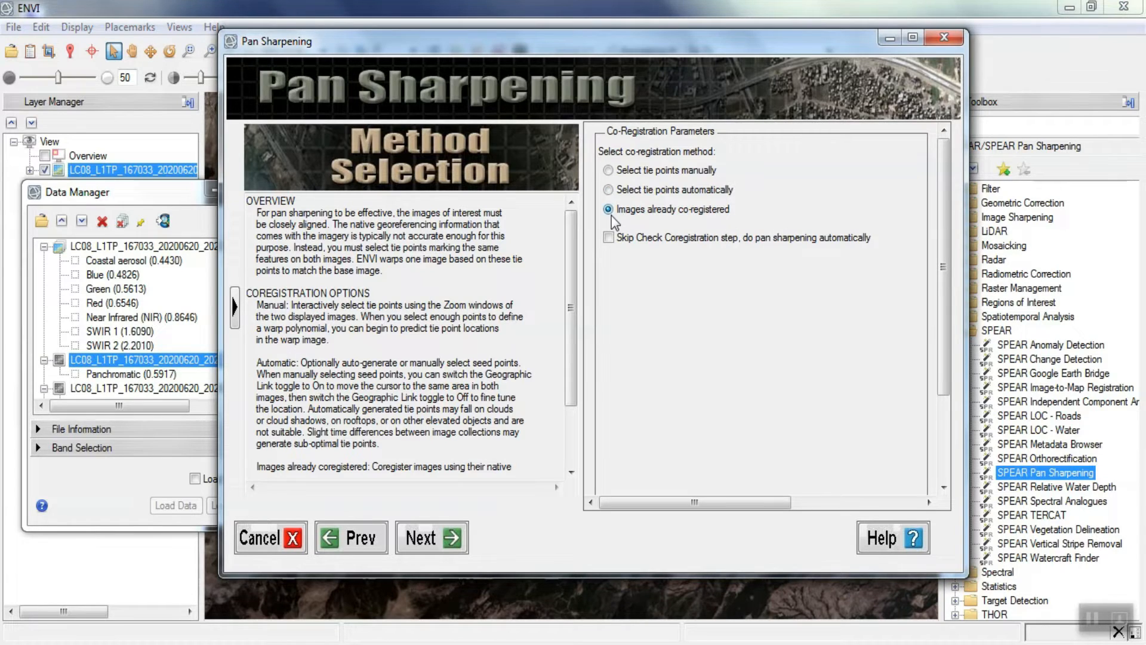
pyautogui.click(433, 542)
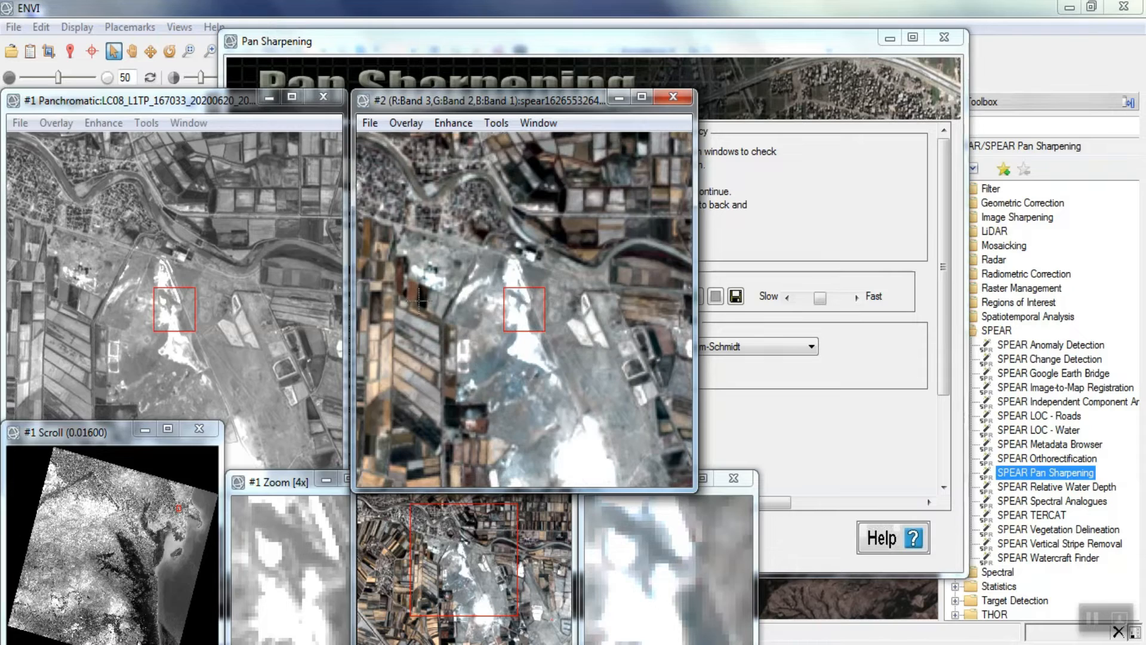
pyautogui.click(282, 310)
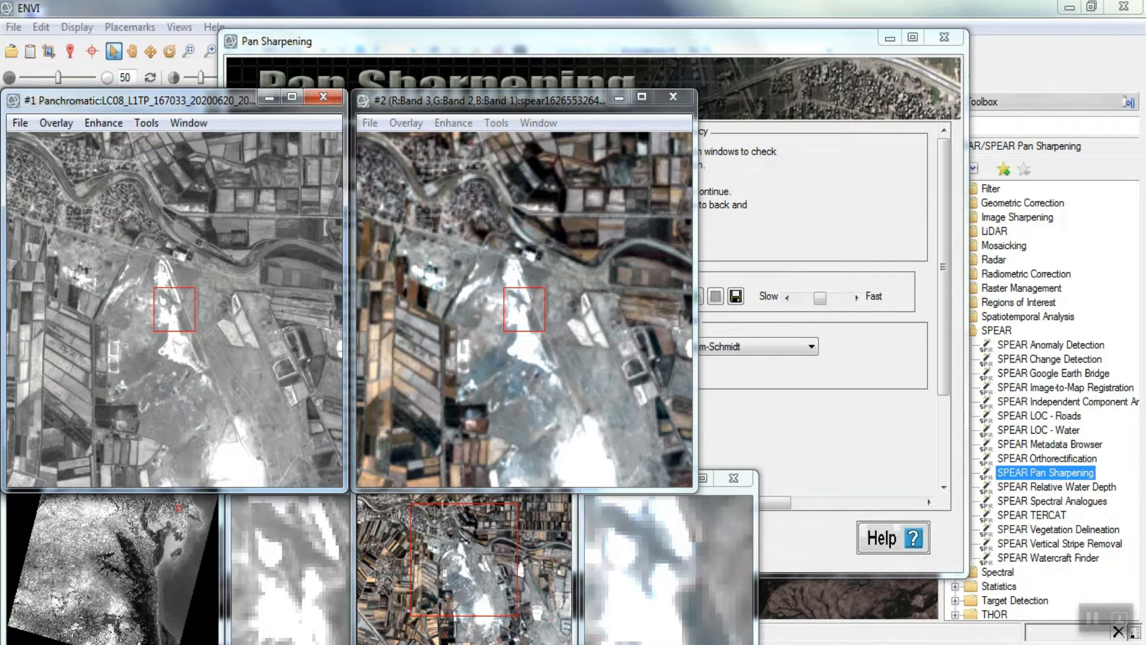
pyautogui.click(787, 406)
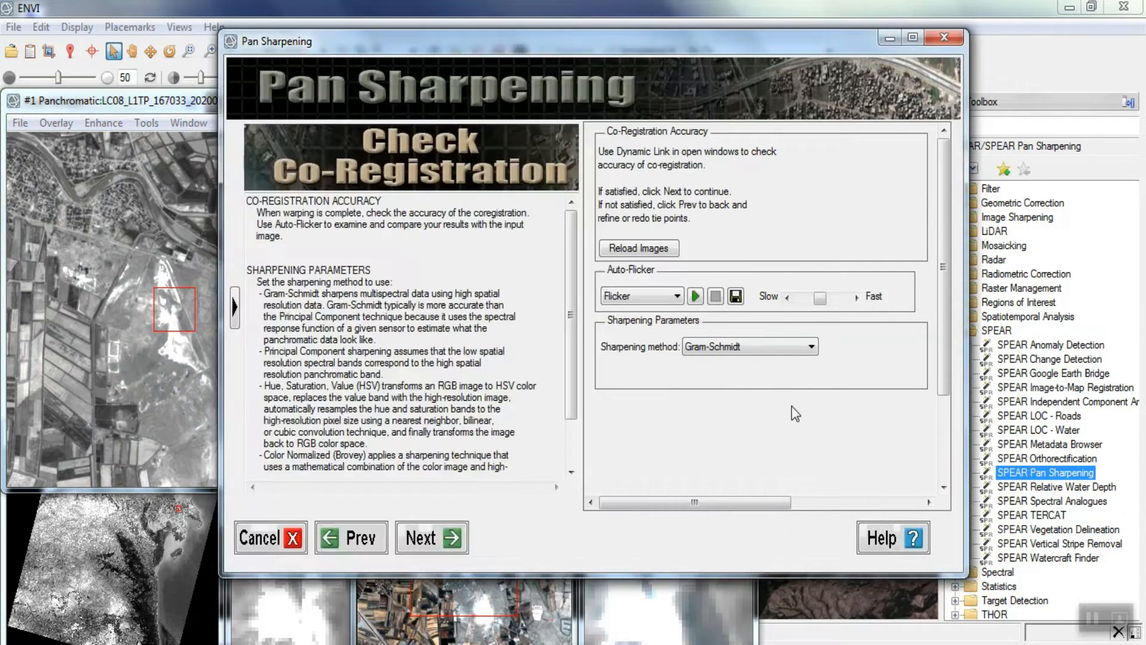
# - Select Gram-Schmidt as the sharpening method and run the pan-sharpening
pyautogui.click(713, 346)
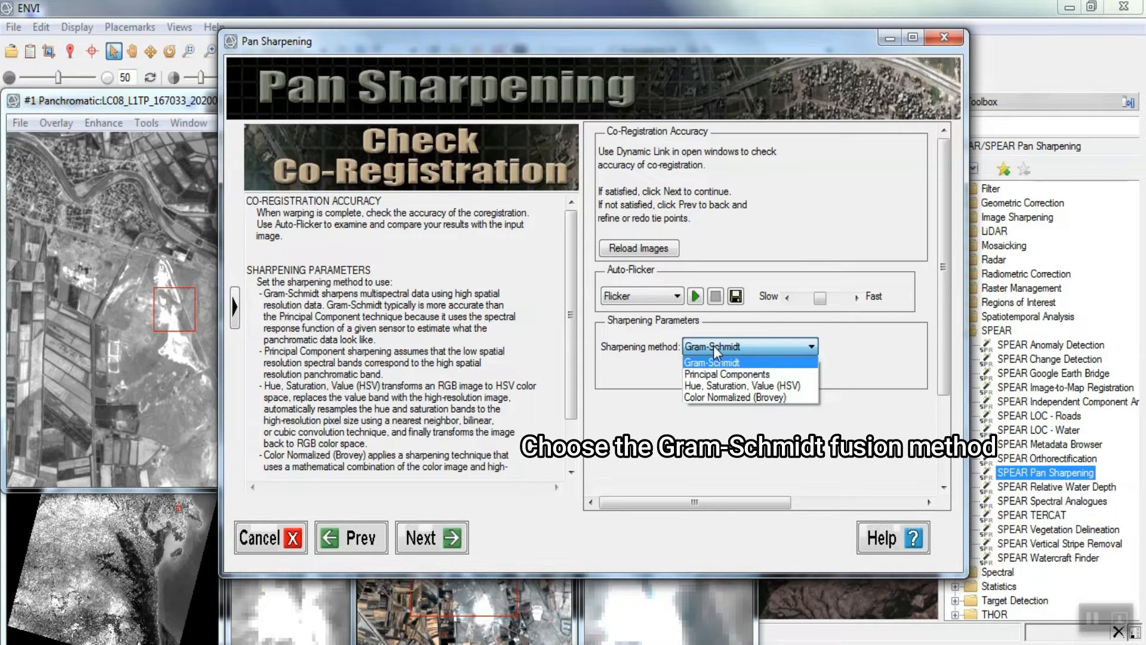
pyautogui.click(761, 365)
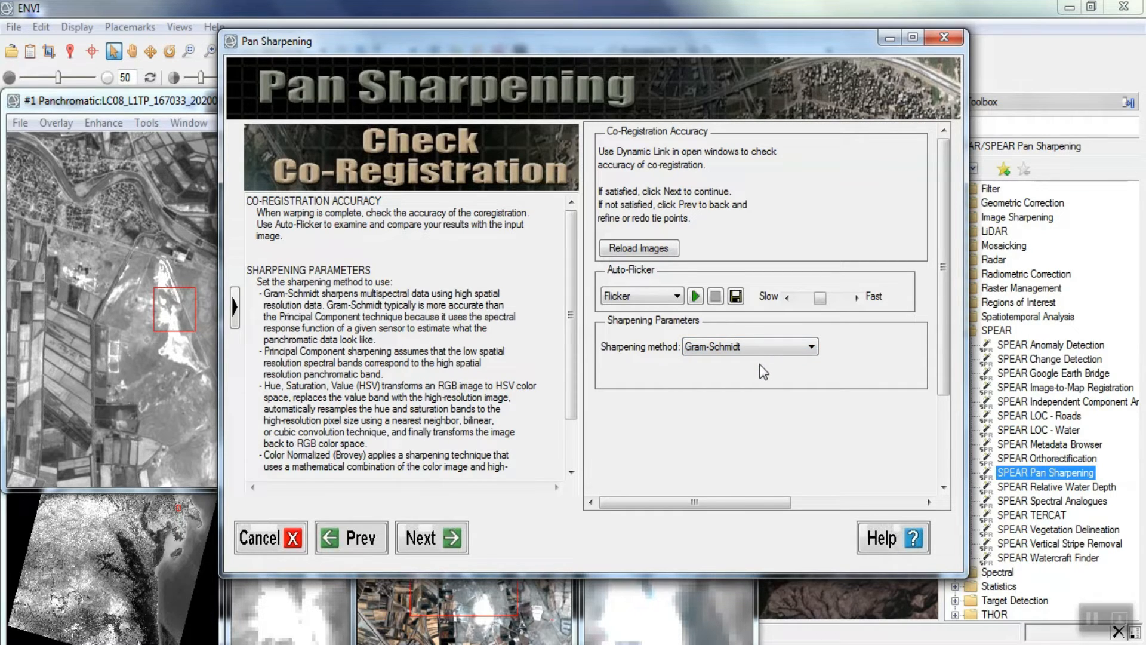
pyautogui.click(448, 541)
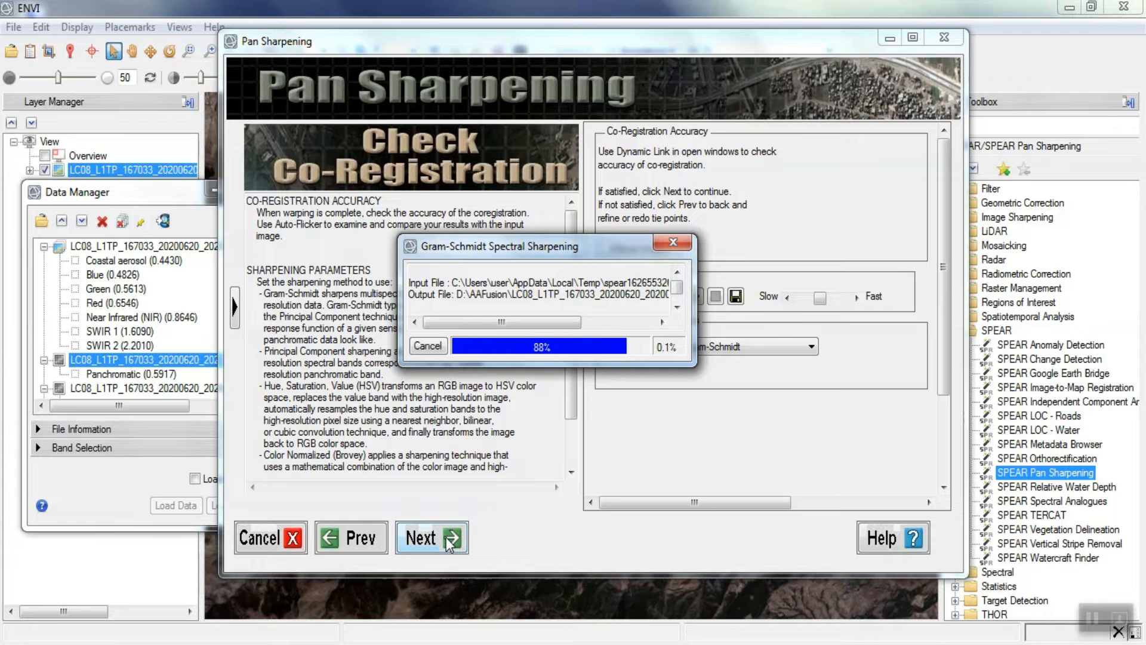
pyautogui.click(447, 540)
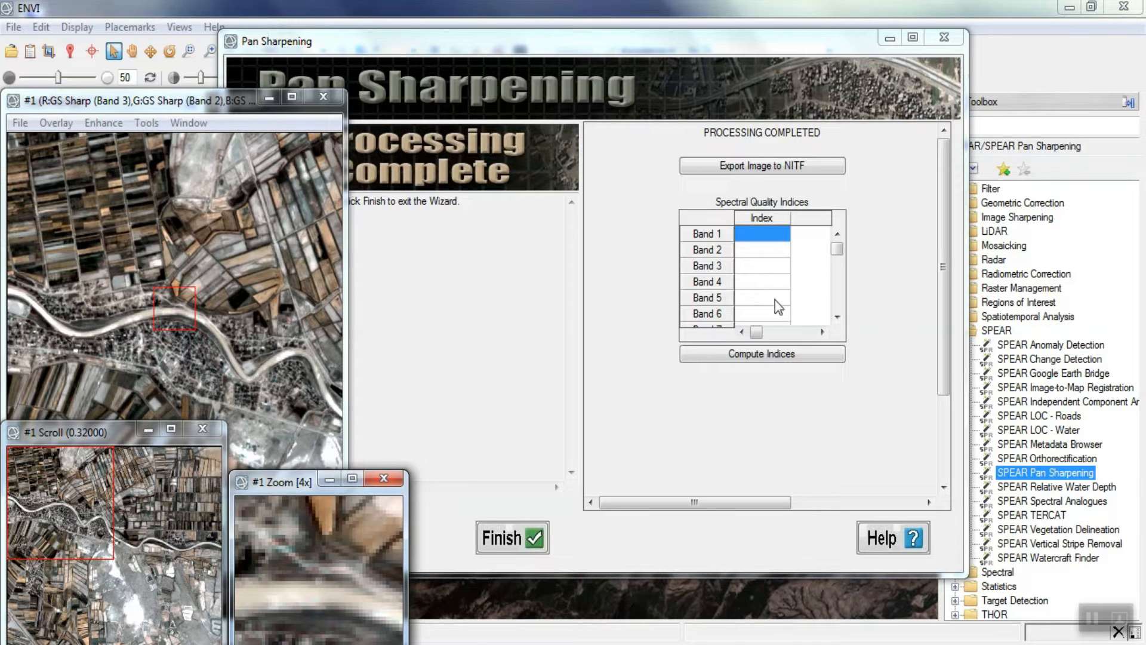
# - Compute the spectral quality indices for the sharpened bands, and close the wizard with its result display
pyautogui.click(776, 356)
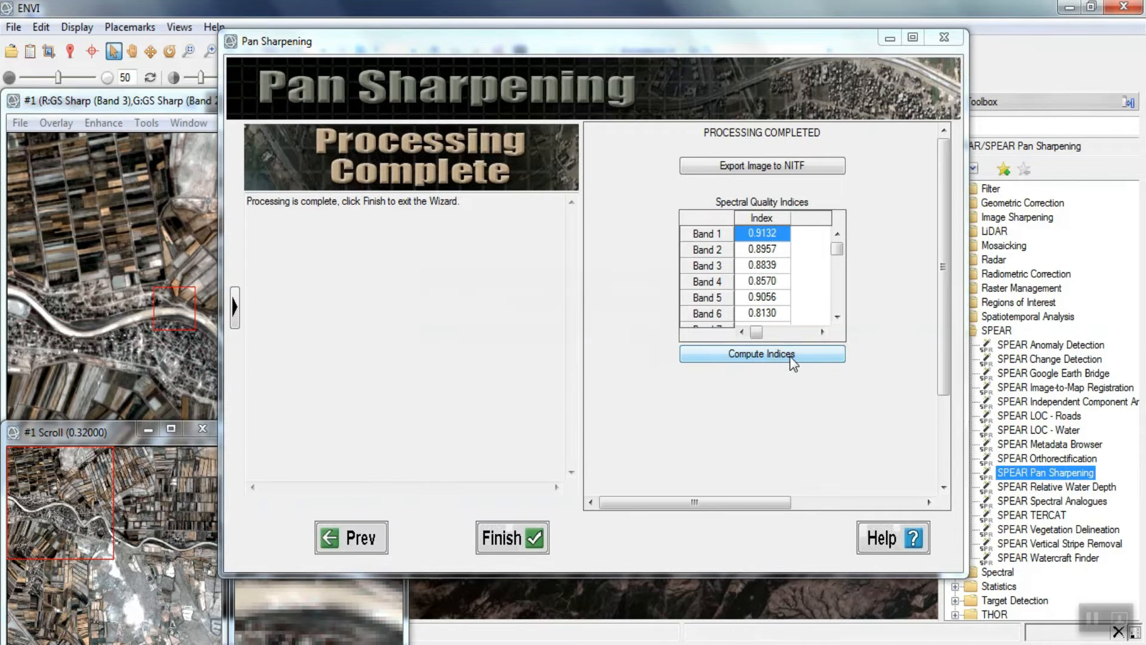
pyautogui.moveTo(837, 251); pyautogui.dragTo(839, 301)
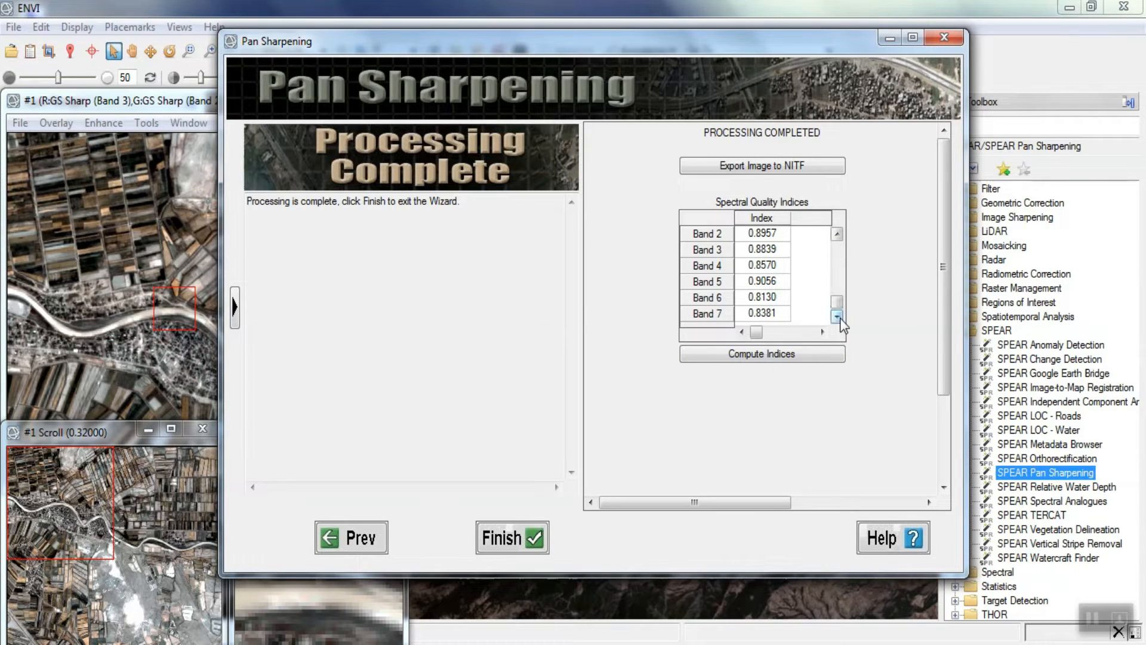
pyautogui.click(839, 235)
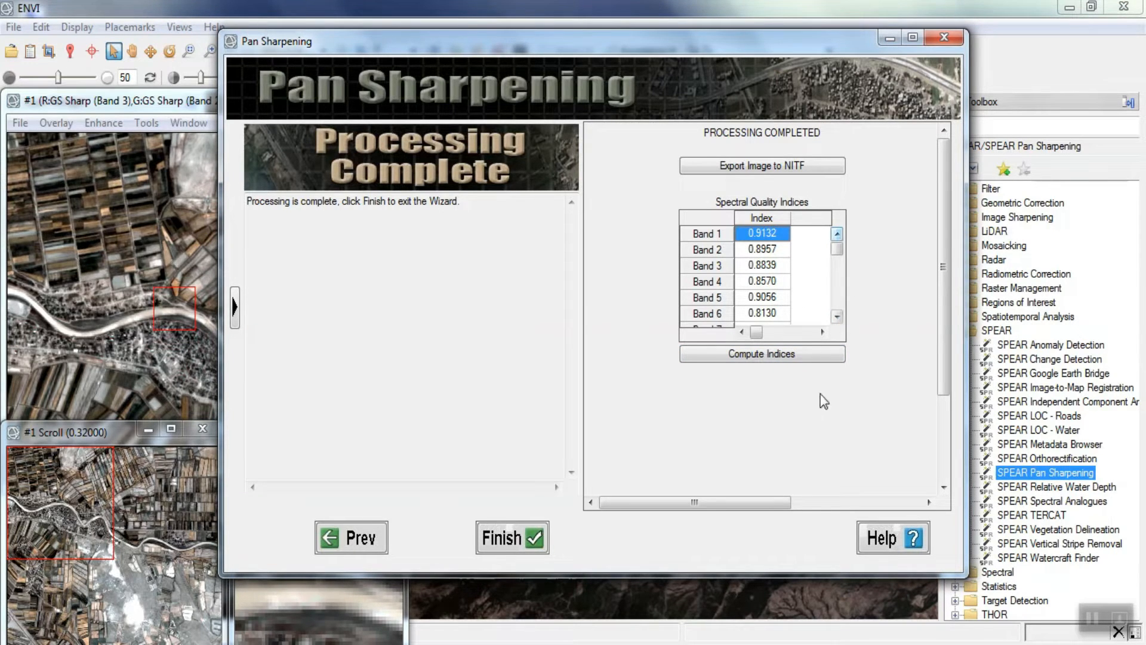
pyautogui.click(510, 536)
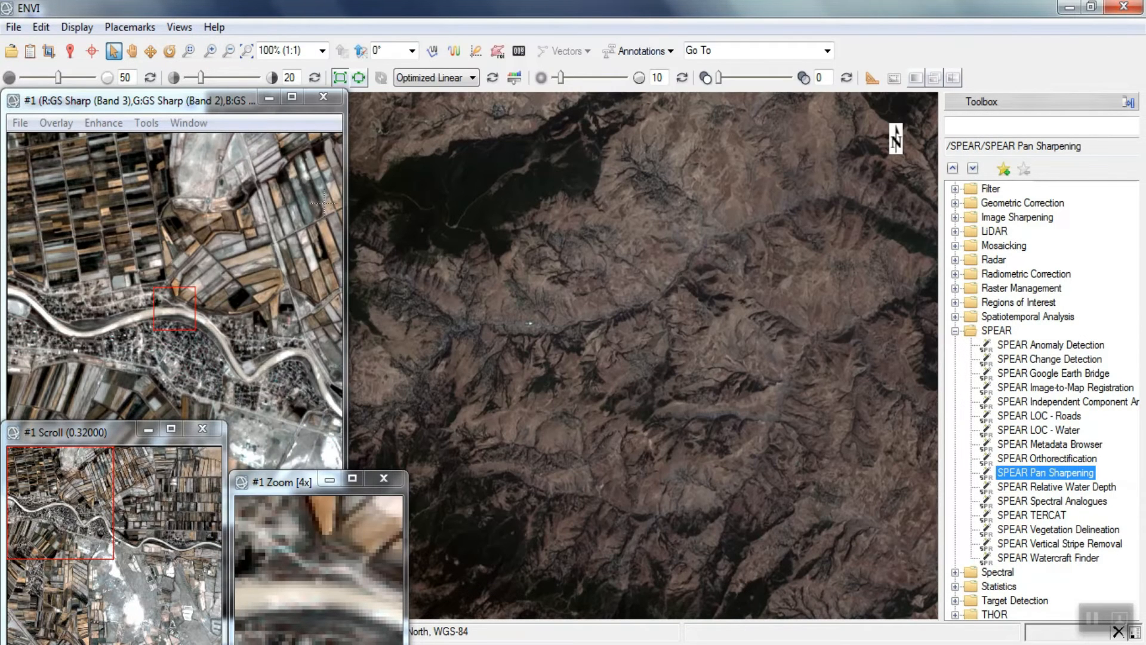
pyautogui.click(321, 100)
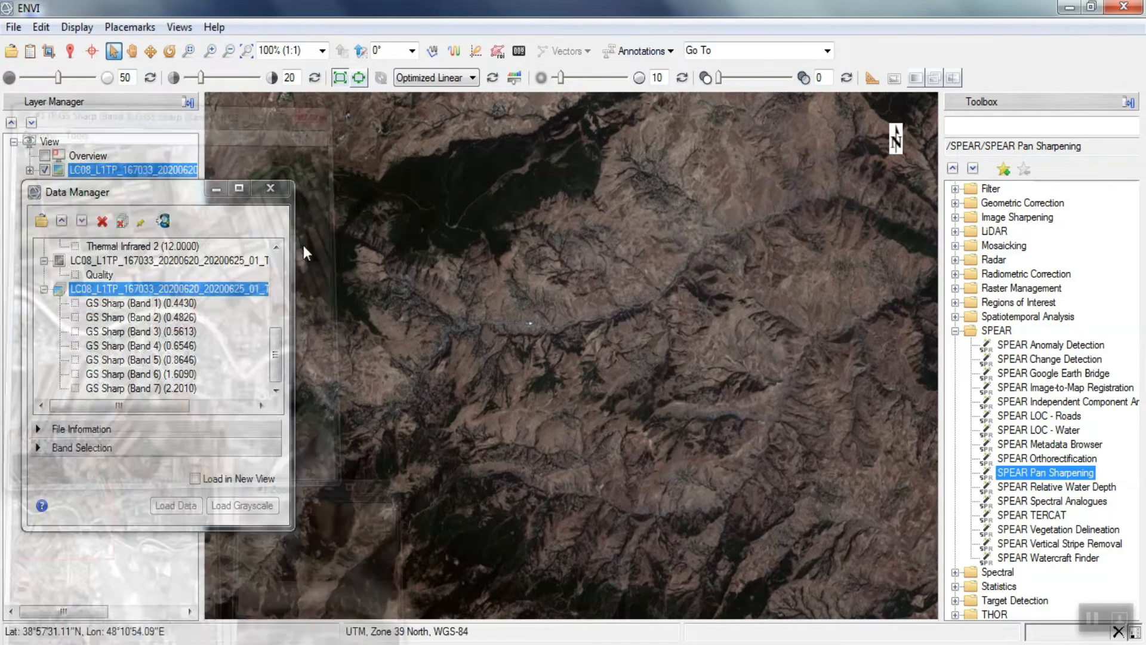
# - Load the pansharp1 image into the view as a color infrared (CIR) composite and move the Data Manager clear of the layer list
pyautogui.rightClick(143, 293)
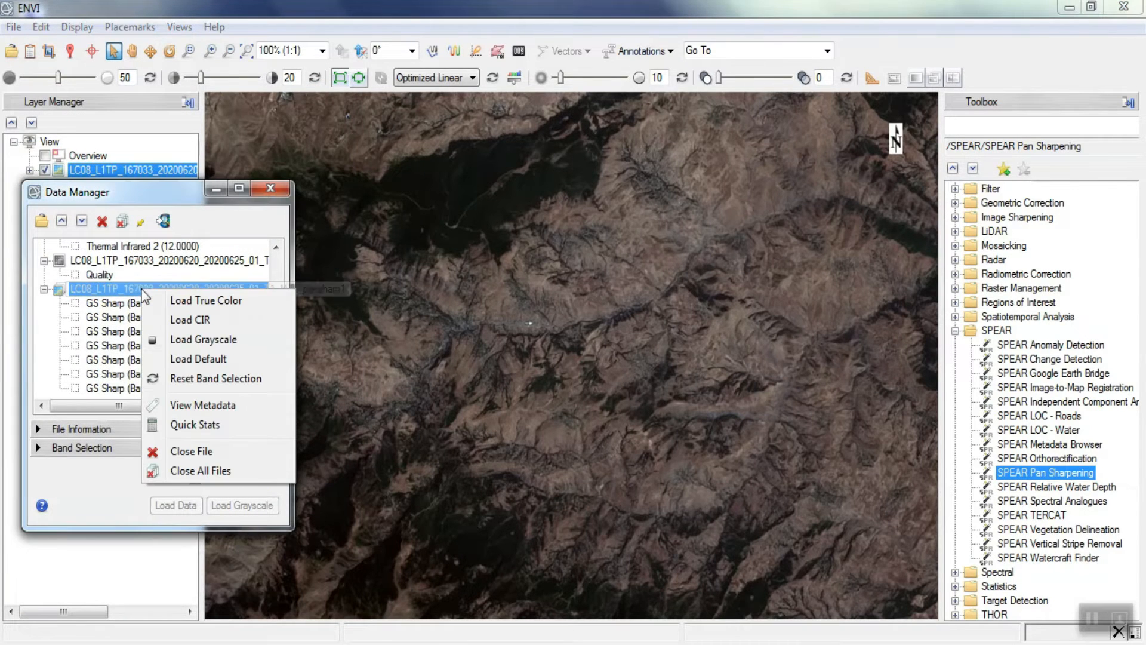
pyautogui.click(172, 338)
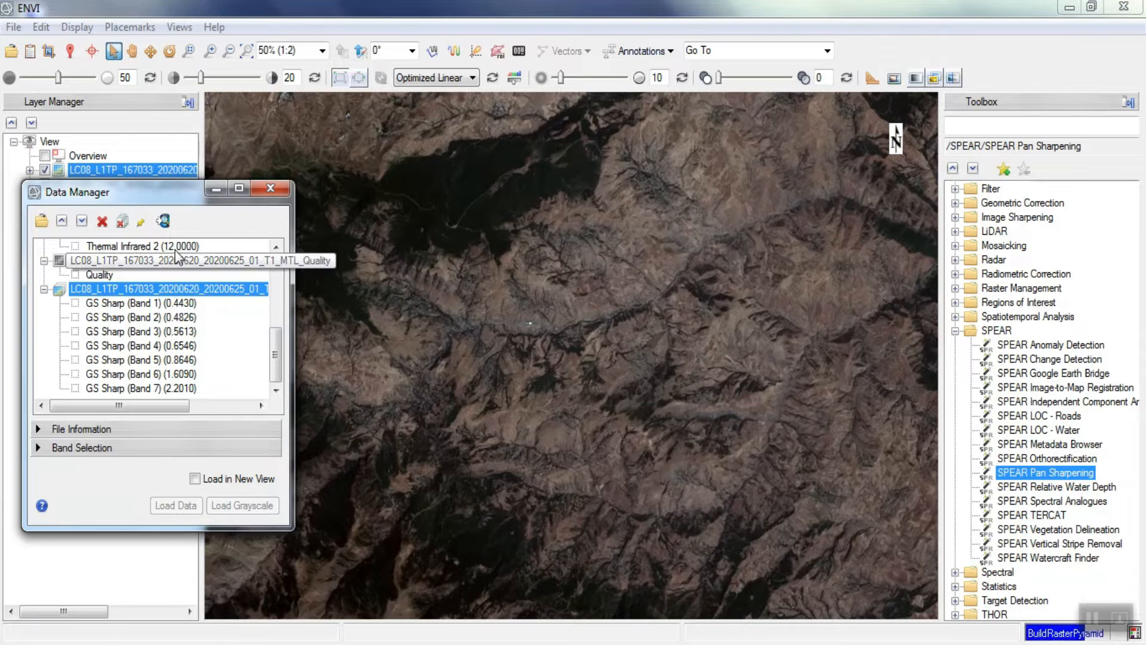
pyautogui.moveTo(180, 198); pyautogui.dragTo(166, 235)
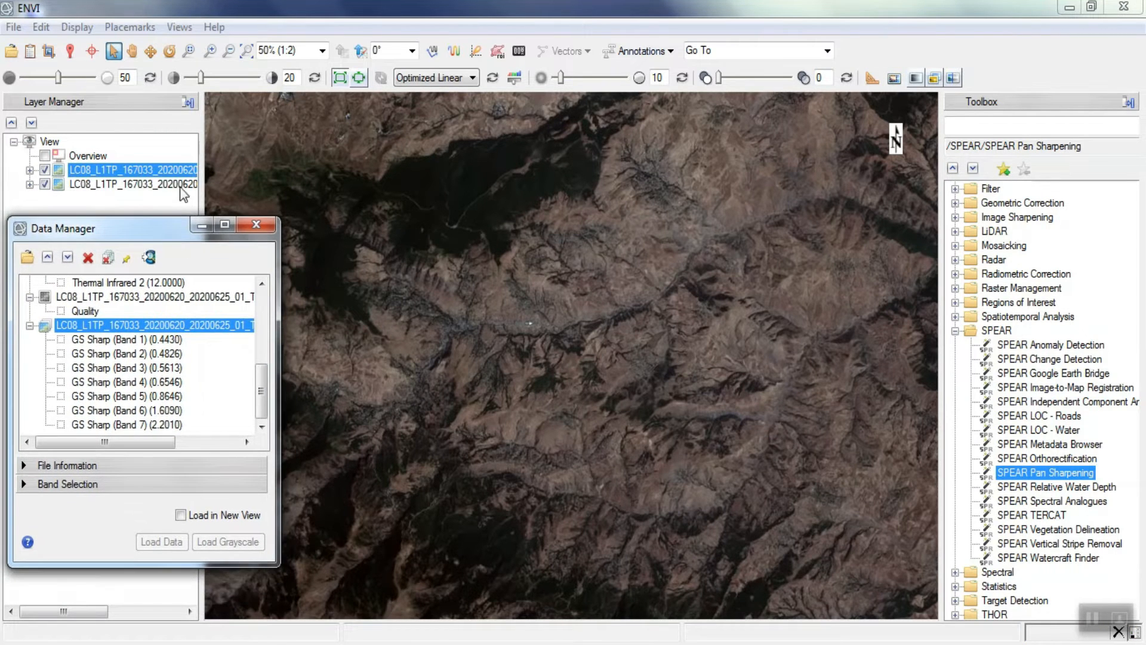
# - From the full scene extent, locate the pan-sharpened subset and examine its detail around the river town
pyautogui.click(247, 51)
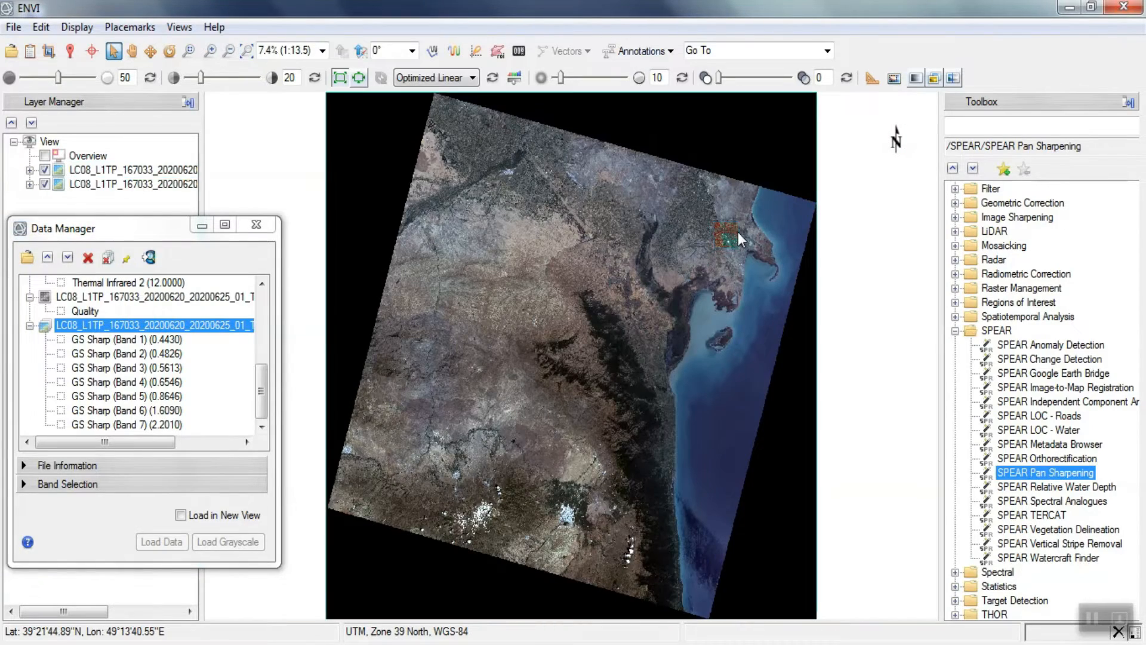
pyautogui.scroll(2, 737, 232)
pyautogui.scroll(1, 729, 234)
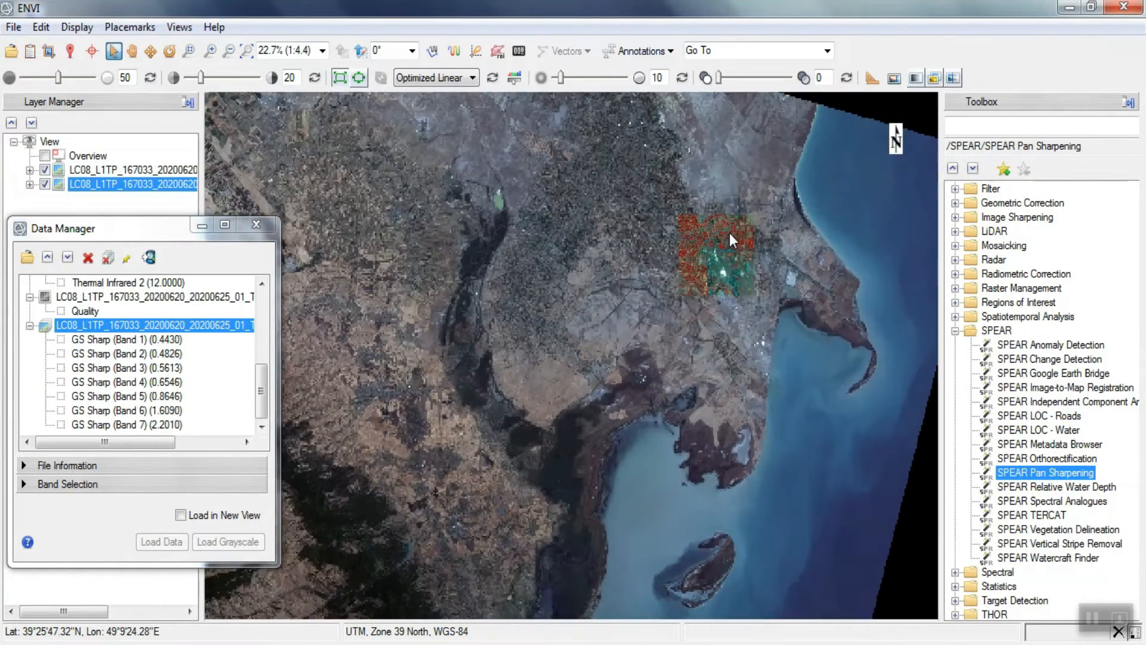
pyautogui.scroll(3, 728, 246)
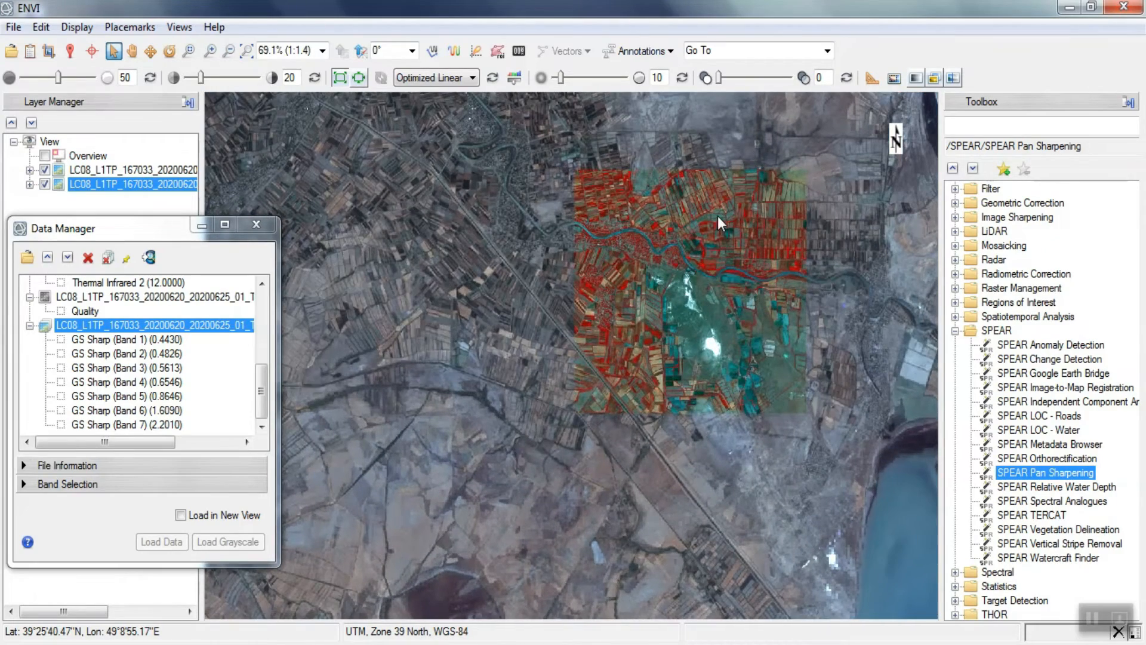
pyautogui.scroll(1, 701, 246)
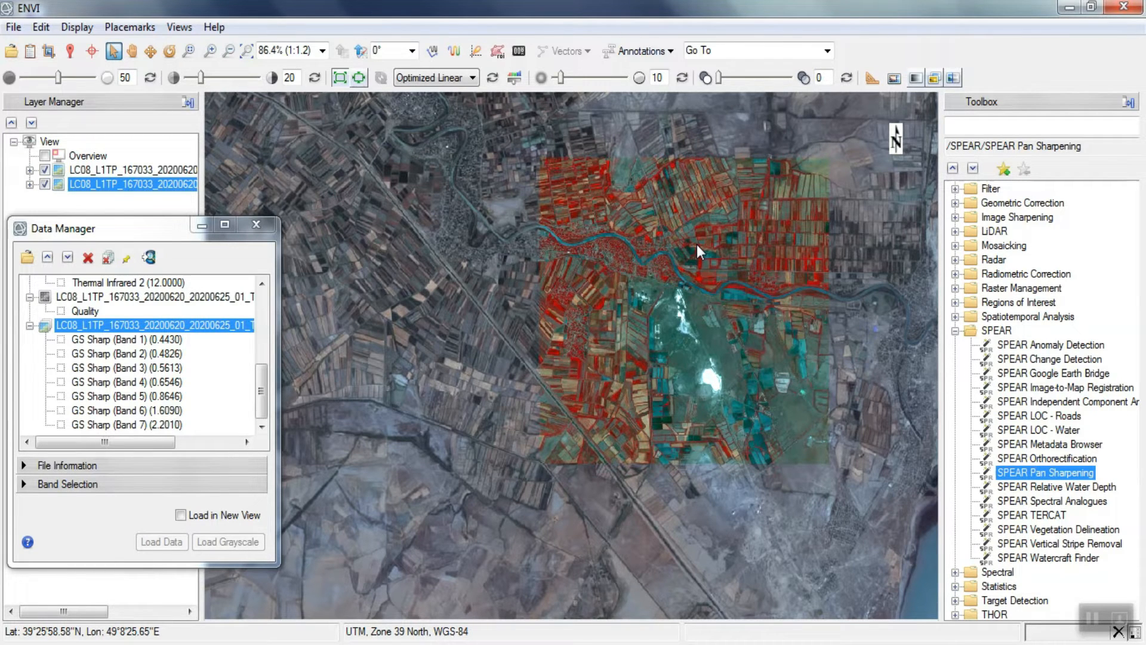
pyautogui.scroll(6, 696, 245)
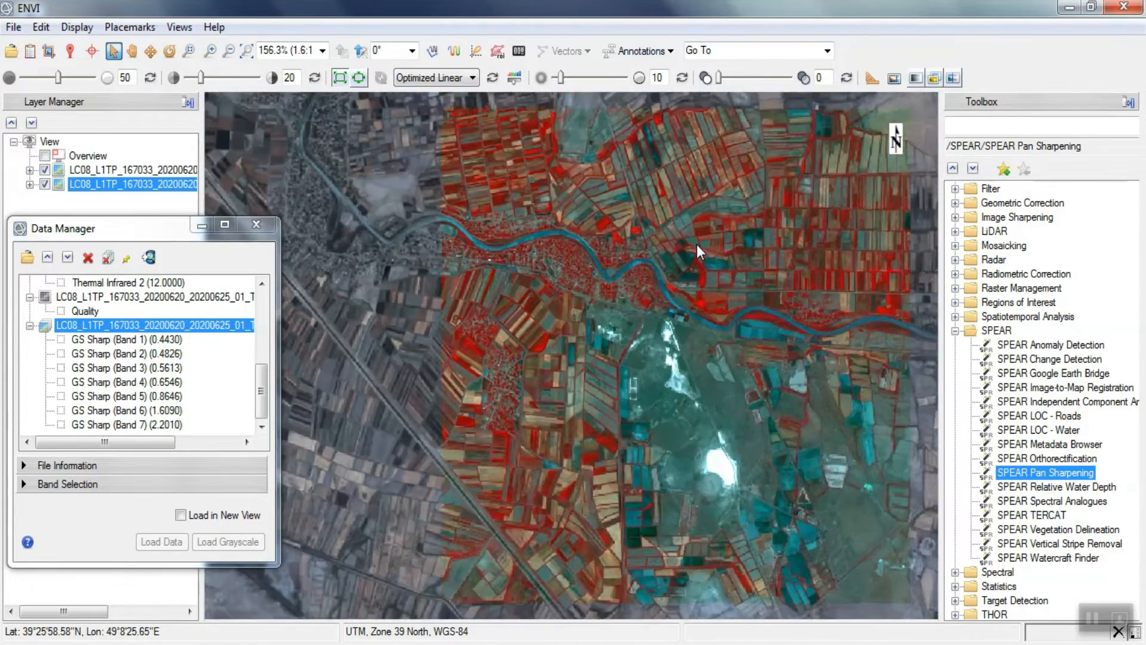
pyautogui.scroll(3, 336, 273)
pyautogui.scroll(1, 337, 273)
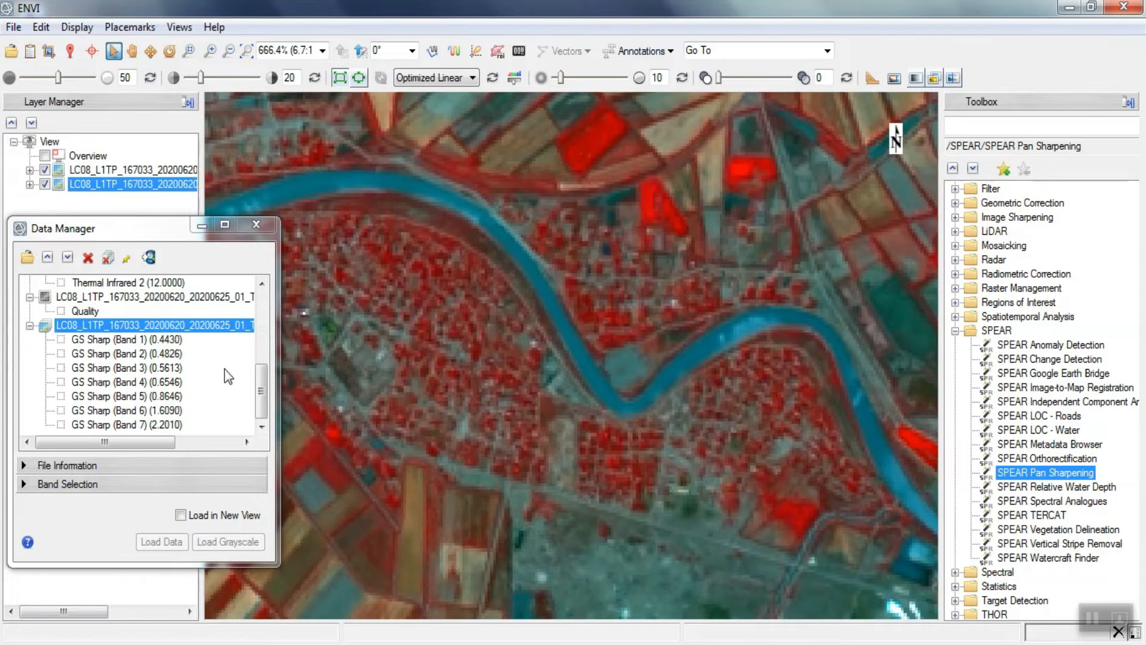
# - Load the original MultiSpectral image into the view as a color infrared (CIR) composite
pyautogui.moveTo(260, 385); pyautogui.dragTo(260, 312)
pyautogui.click(136, 286)
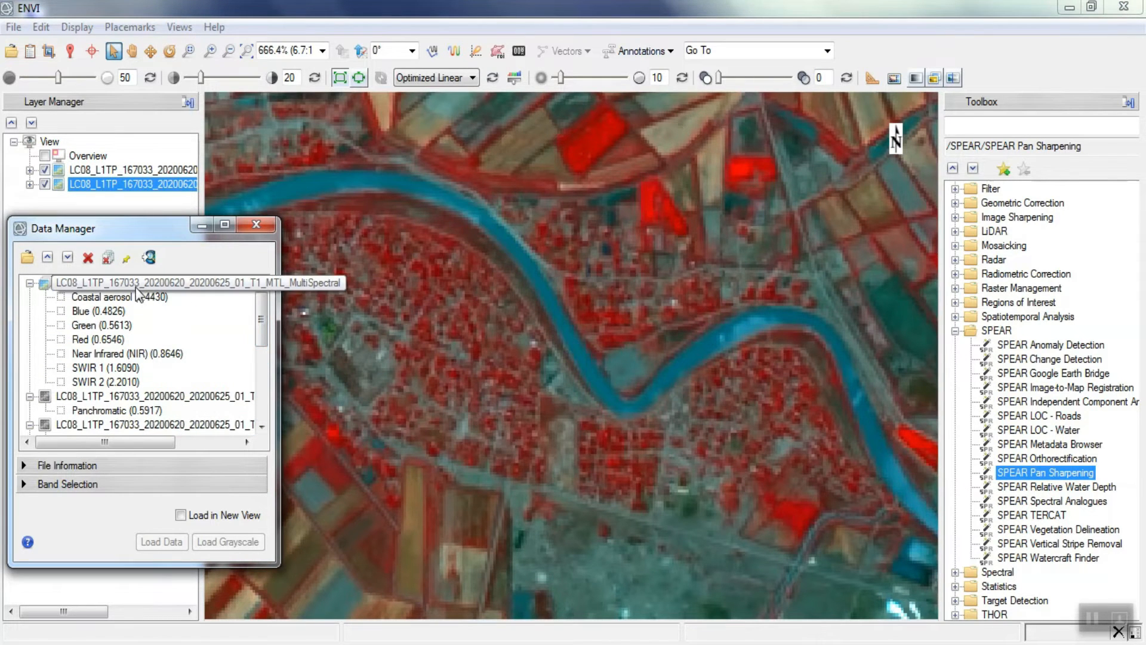
pyautogui.rightClick(136, 286)
pyautogui.click(151, 320)
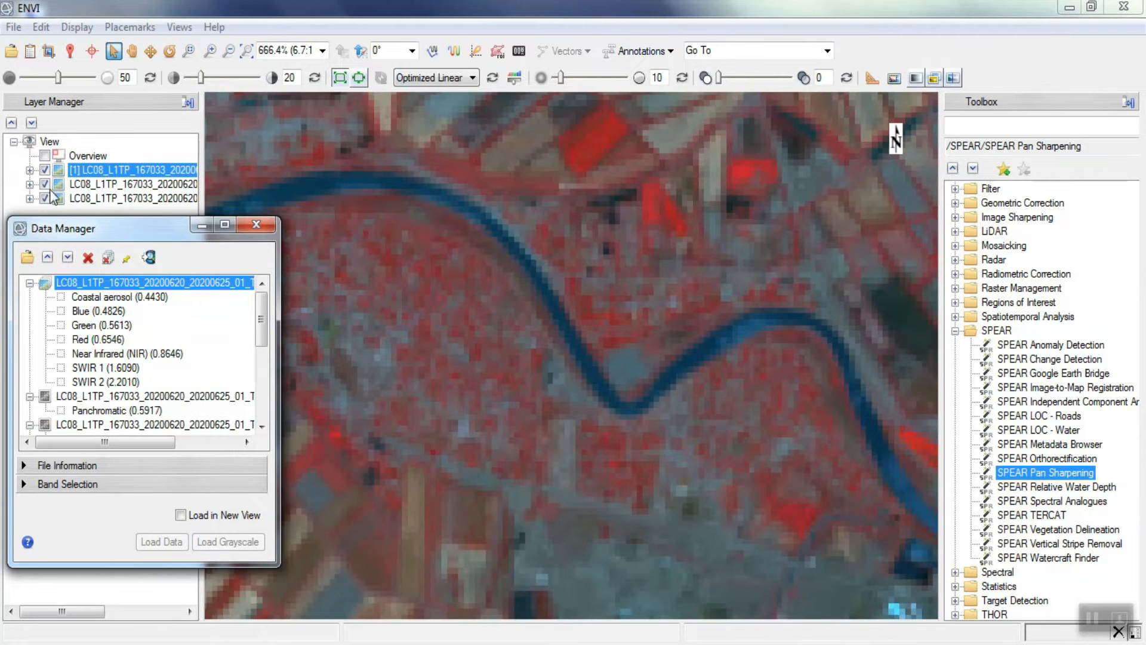
# - Hide the lowest true-color layer and compare the CIR multispectral layer with the pansharp1 layer by toggling its visibility
pyautogui.click(45, 197)
pyautogui.click(45, 170)
pyautogui.click(45, 170)
pyautogui.click(46, 170)
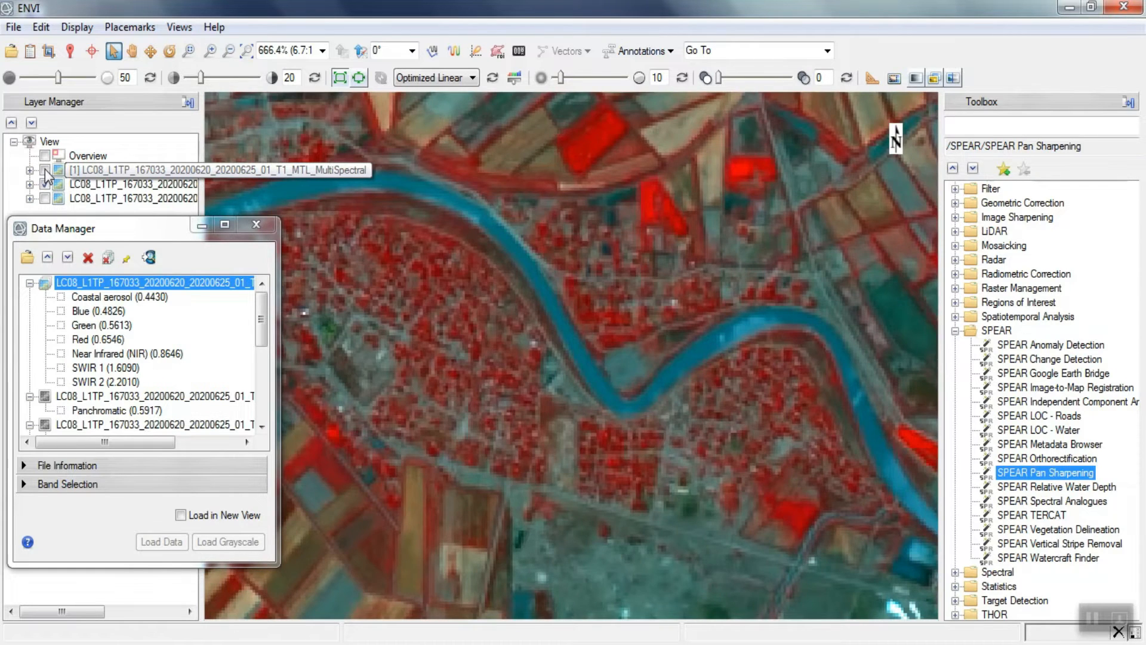
pyautogui.click(46, 170)
# - Apply a Linear 2% stretch to the CIR multispectral layer and, with that layer hidden, to the pansharp1 layer
pyautogui.click(433, 78)
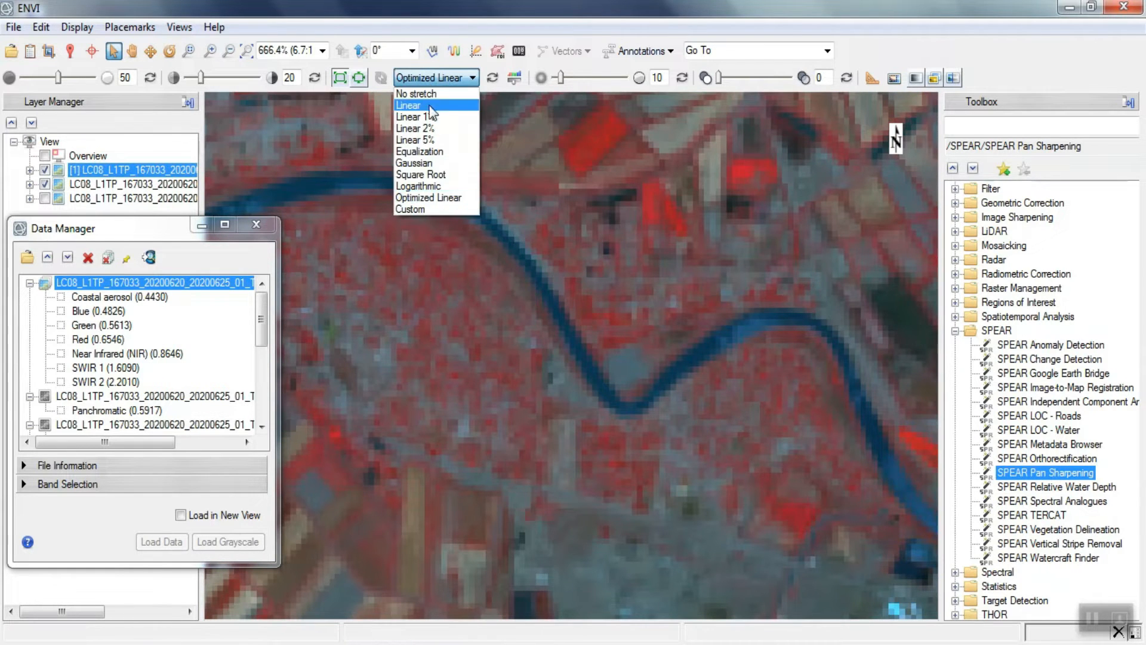
pyautogui.click(428, 127)
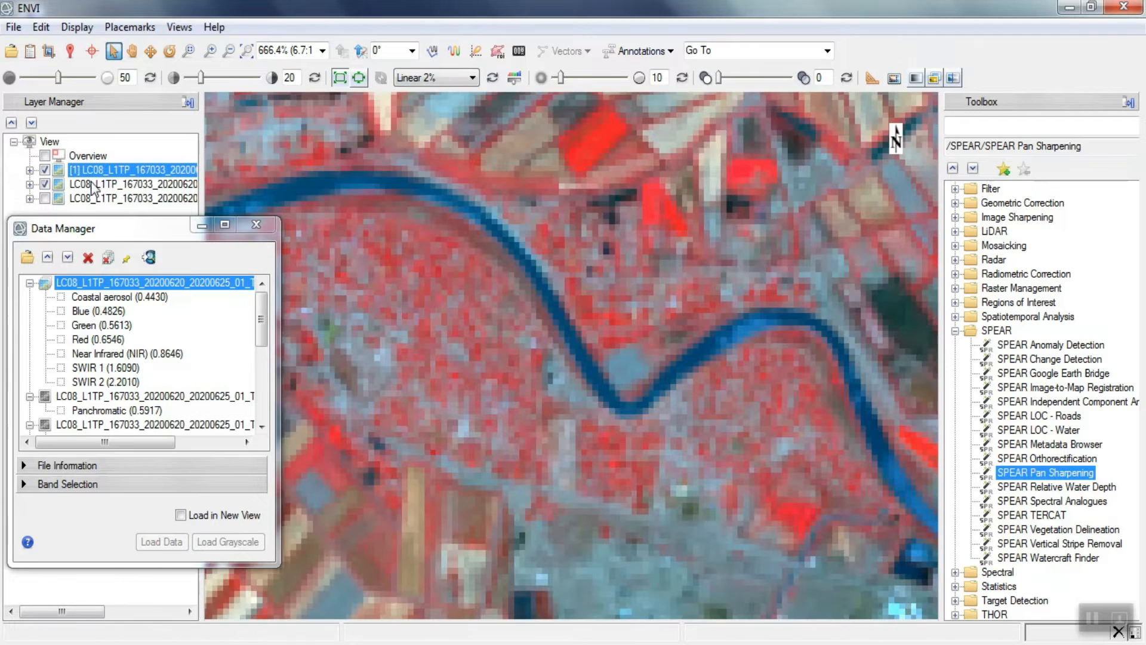
pyautogui.click(45, 170)
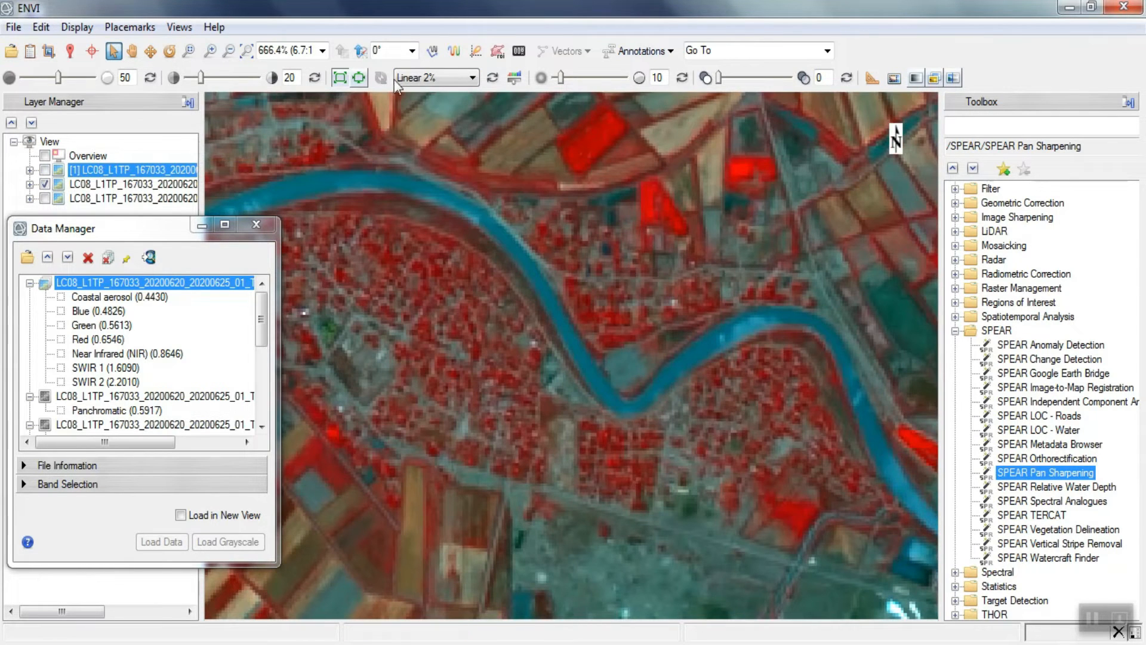
pyautogui.click(418, 78)
pyautogui.click(424, 124)
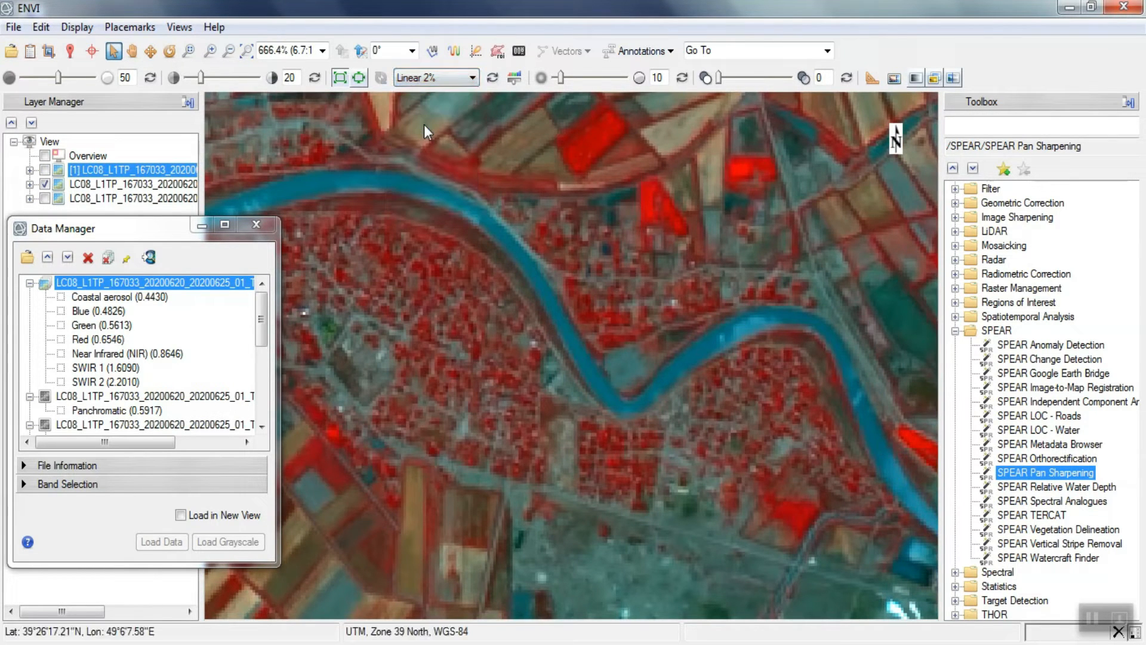
pyautogui.click(131, 184)
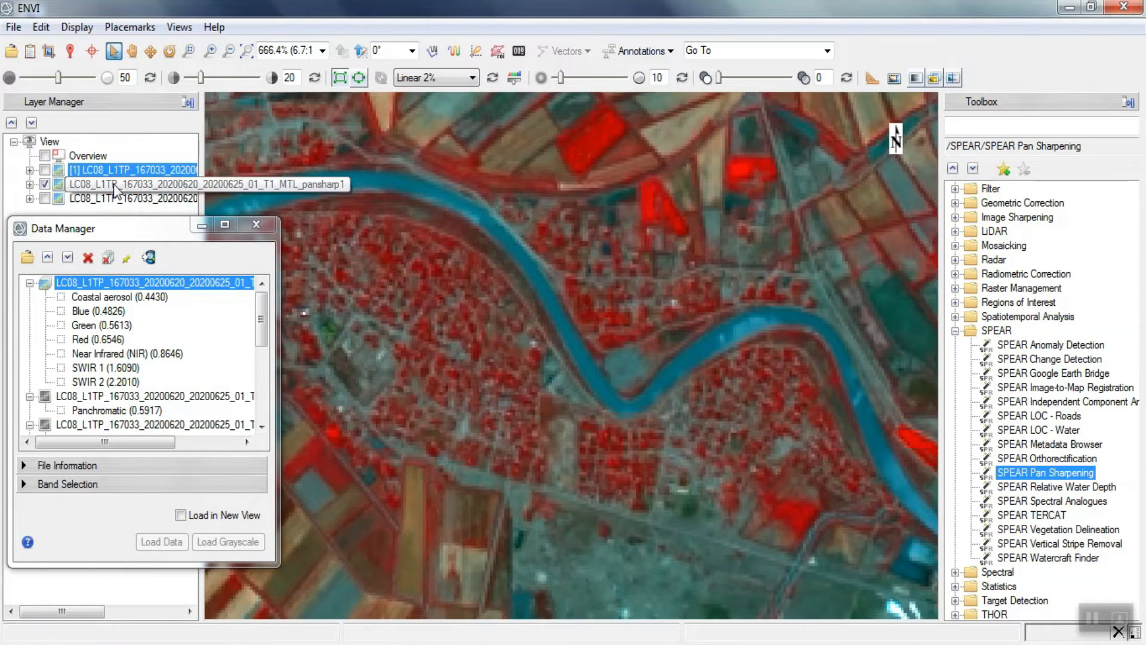
pyautogui.click(440, 79)
pyautogui.click(439, 128)
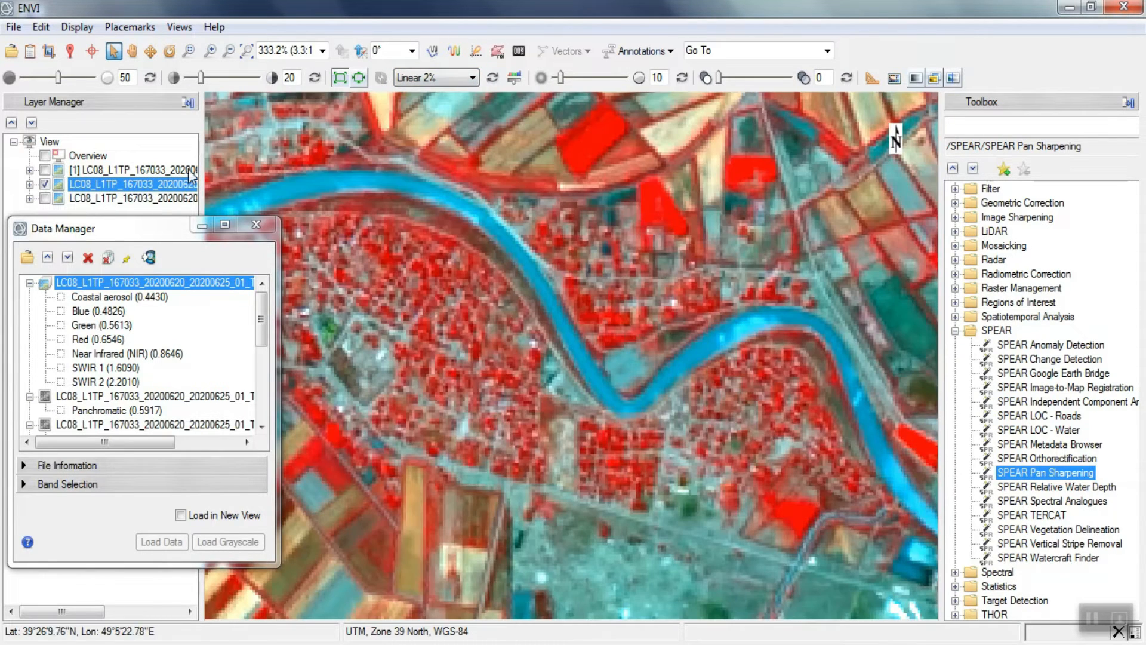
# - Compare the stretched multispectral and pansharp1 images over the river town by repeatedly showing and hiding the multispectral layer
pyautogui.click(44, 170)
pyautogui.click(44, 171)
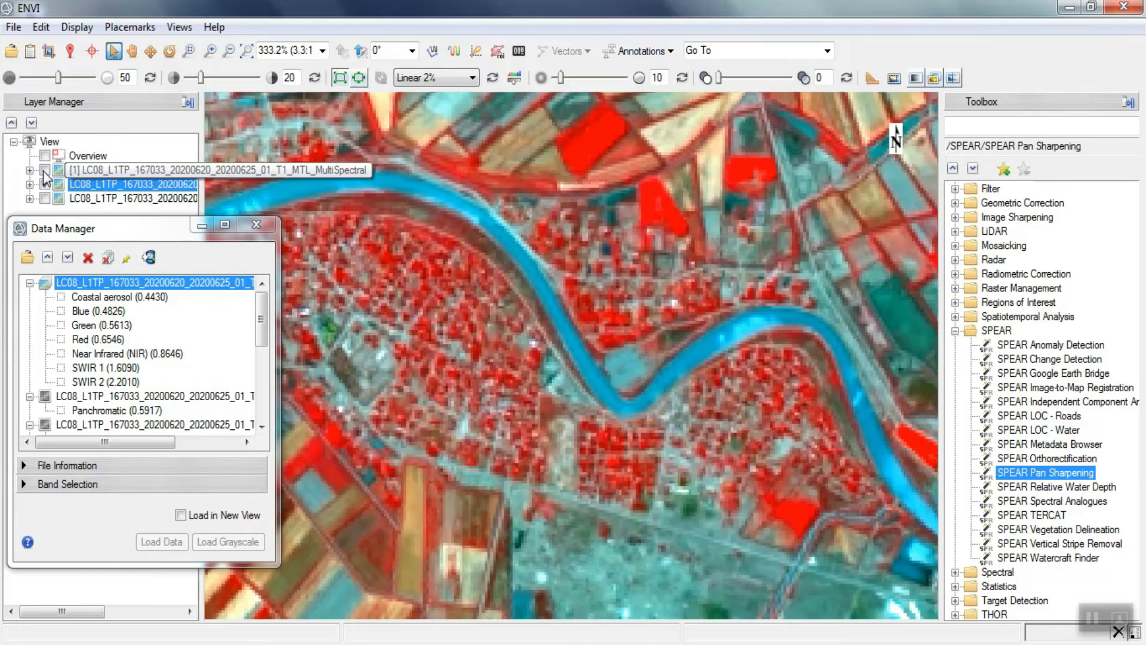
pyautogui.click(44, 171)
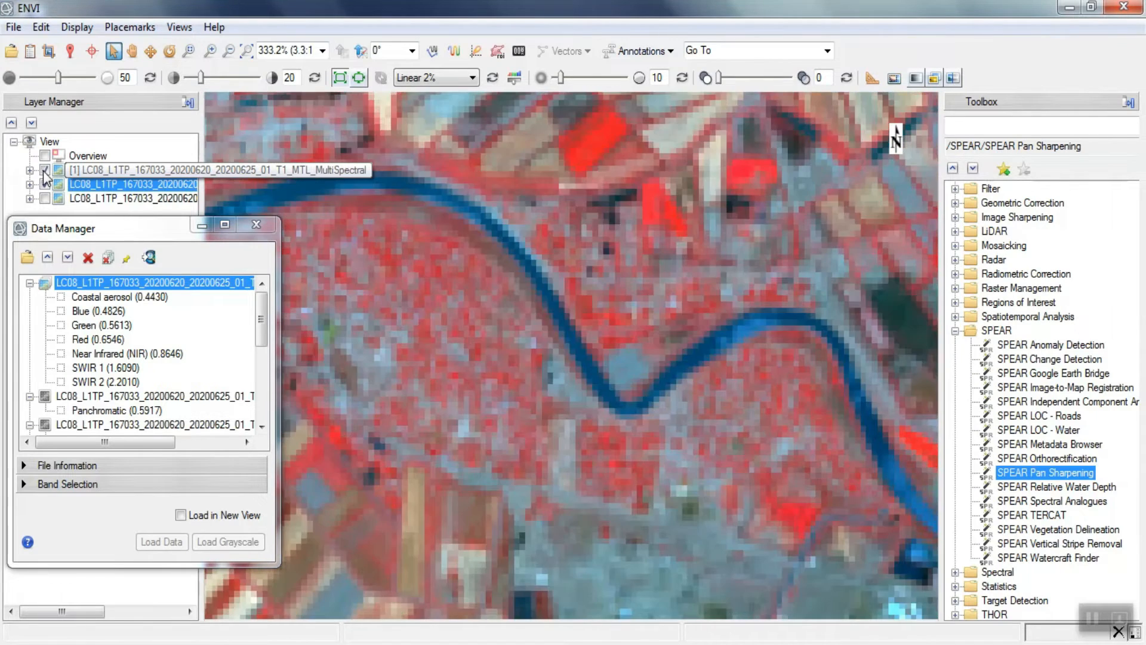
pyautogui.click(44, 171)
pyautogui.click(44, 171)
pyautogui.click(44, 172)
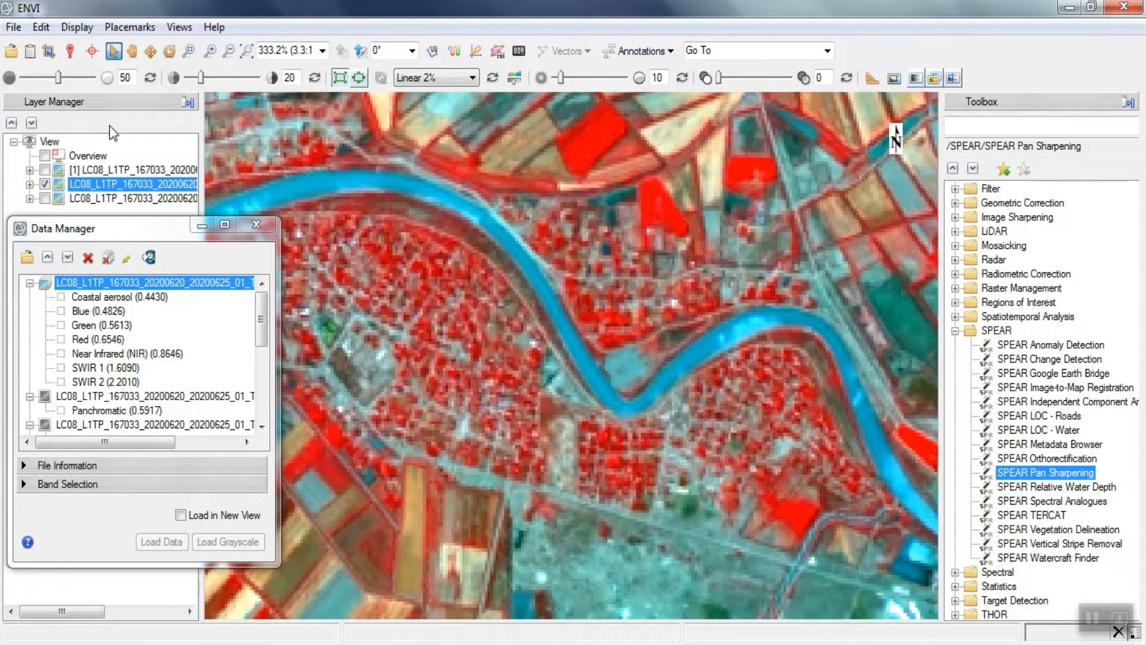
pyautogui.click(45, 170)
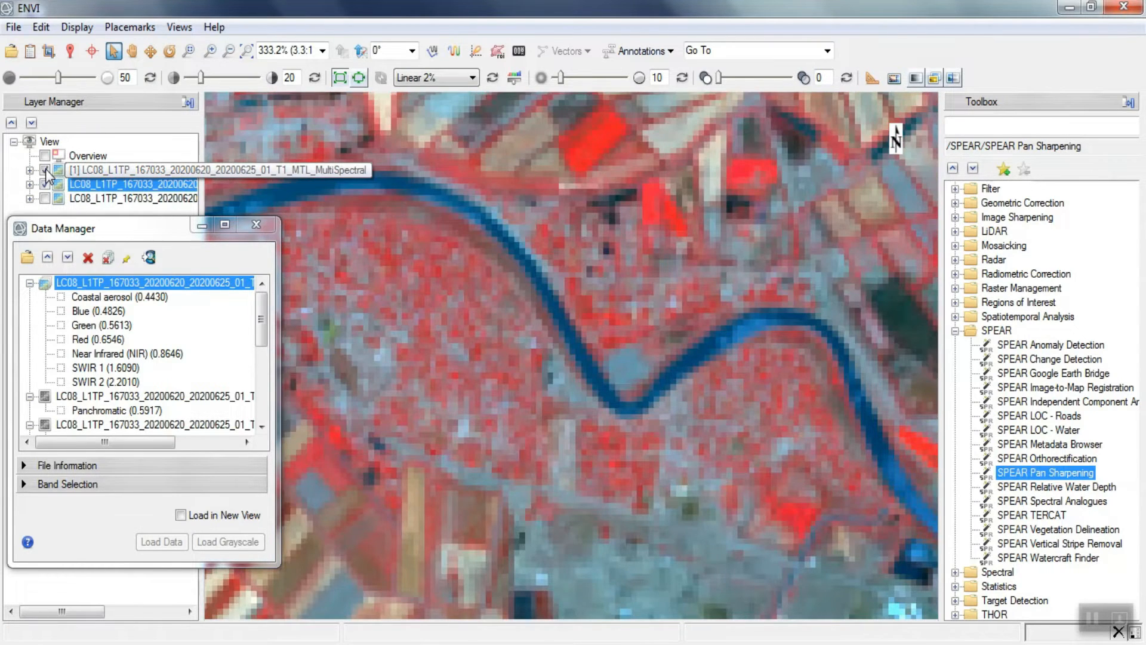
pyautogui.click(45, 170)
pyautogui.click(45, 171)
pyautogui.click(45, 170)
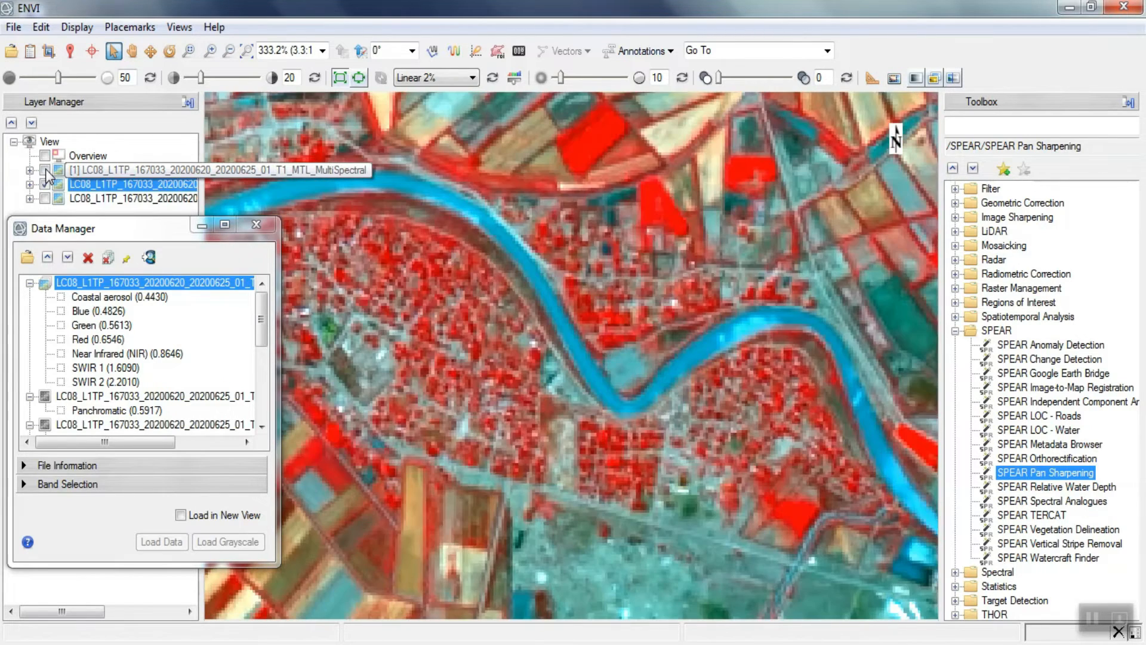
pyautogui.click(45, 171)
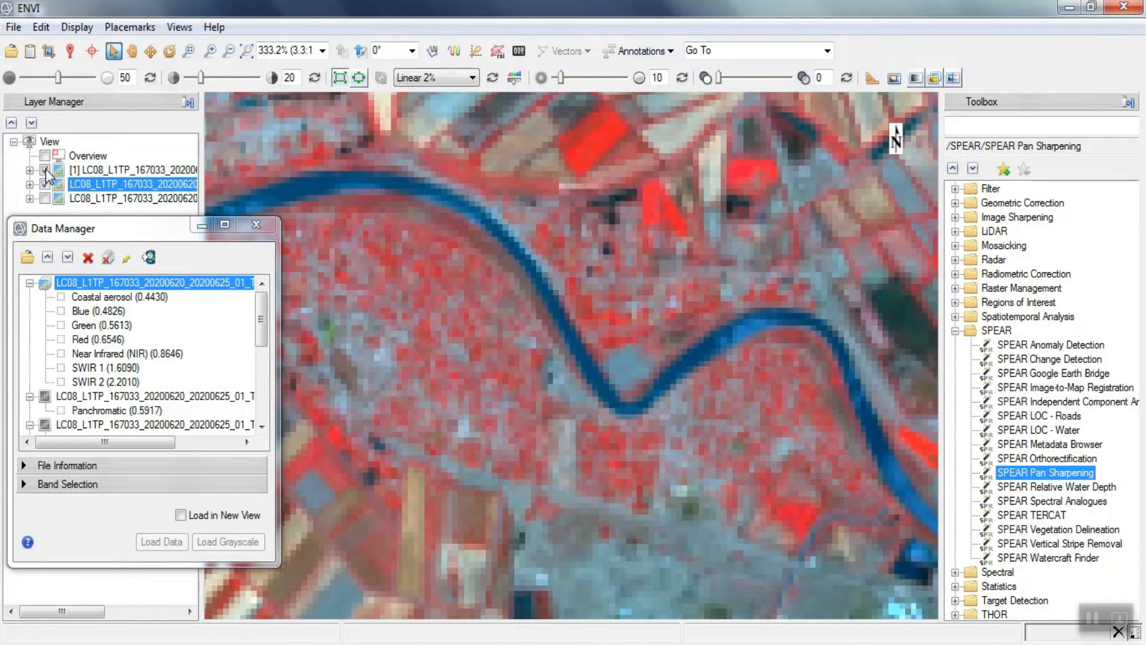
pyautogui.click(44, 170)
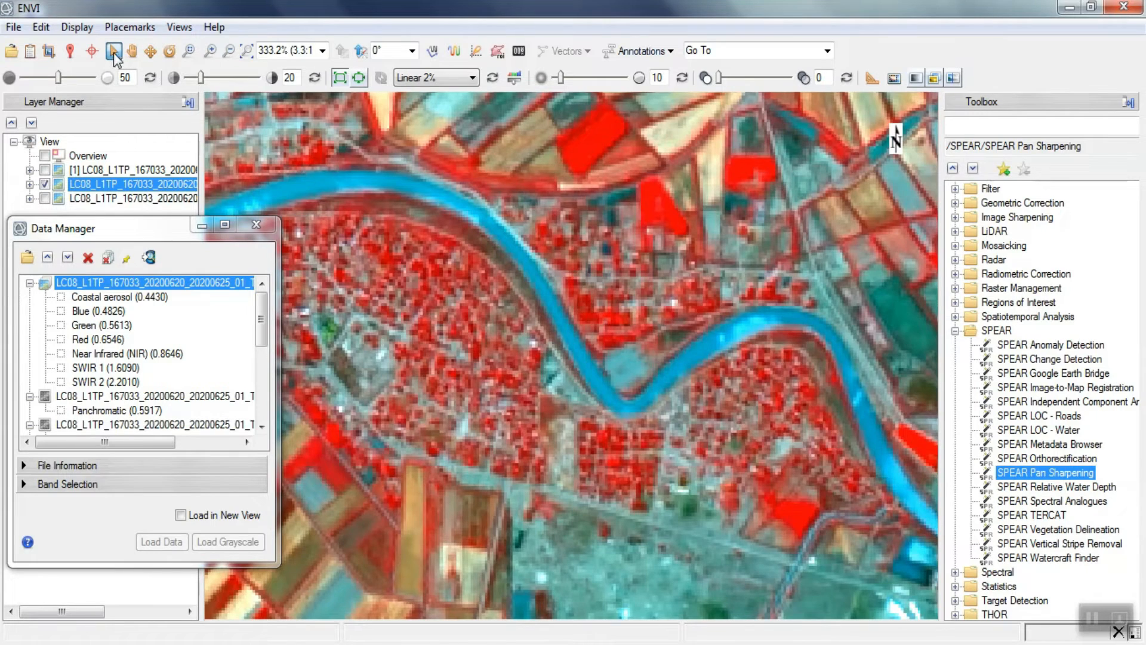
# - Compare the multispectral and pansharp1 layers over the farm fields southwest of the river town by repeatedly showing and hiding the multispectral layer
pyautogui.click(132, 52)
pyautogui.moveTo(388, 480); pyautogui.dragTo(653, 335)
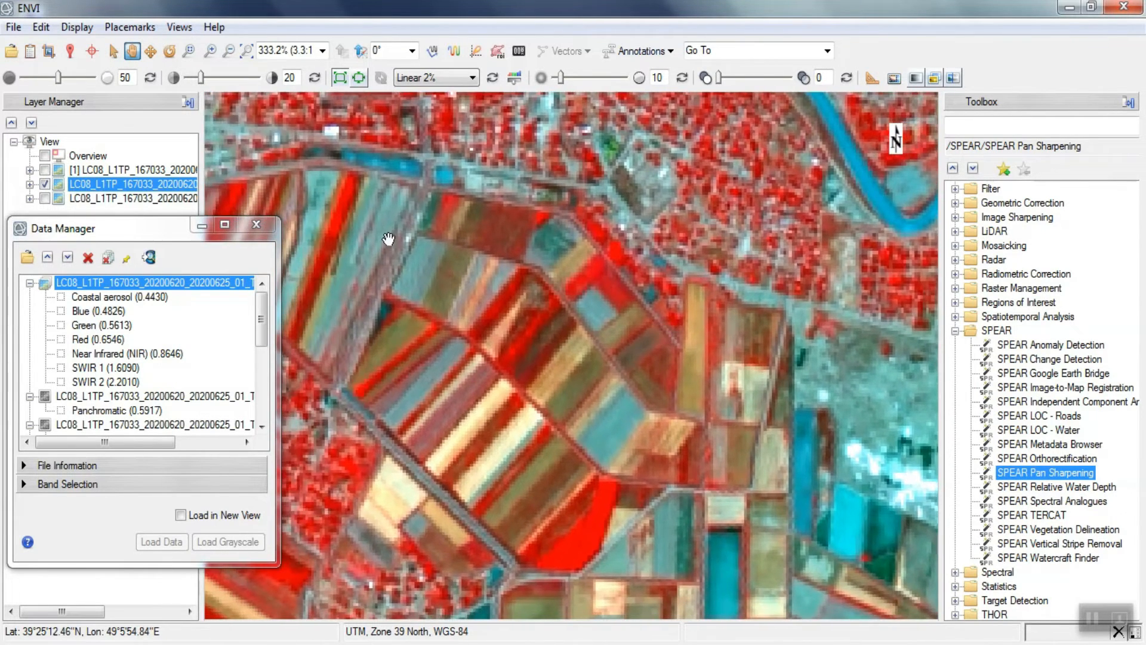
pyautogui.click(45, 170)
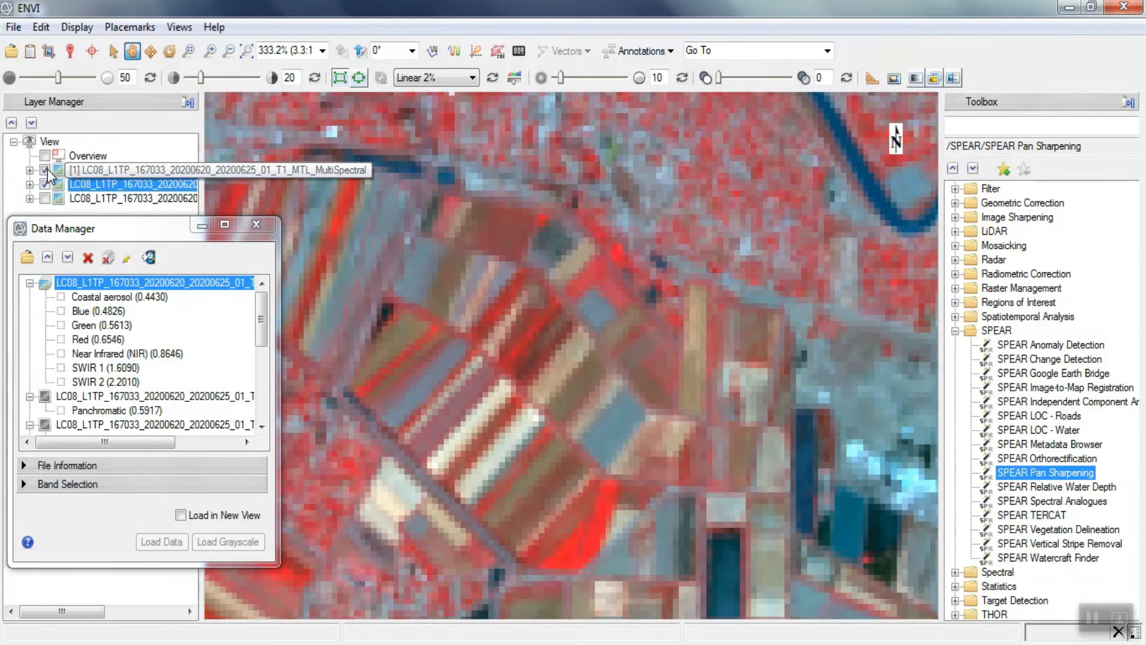
pyautogui.click(48, 170)
pyautogui.click(48, 170)
pyautogui.click(48, 170)
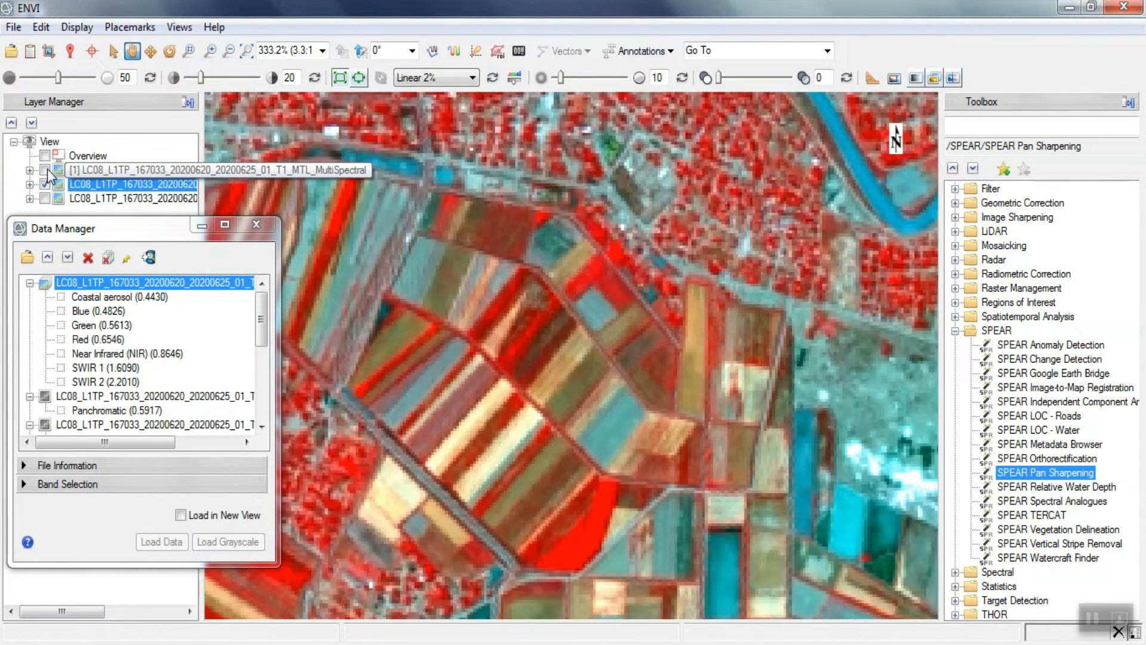
pyautogui.click(48, 170)
# - Start a new SPEAR Pan Sharpening run and choose the Panchromatic (0.5917) band as the high-resolution input
pyautogui.doubleClick(1036, 472)
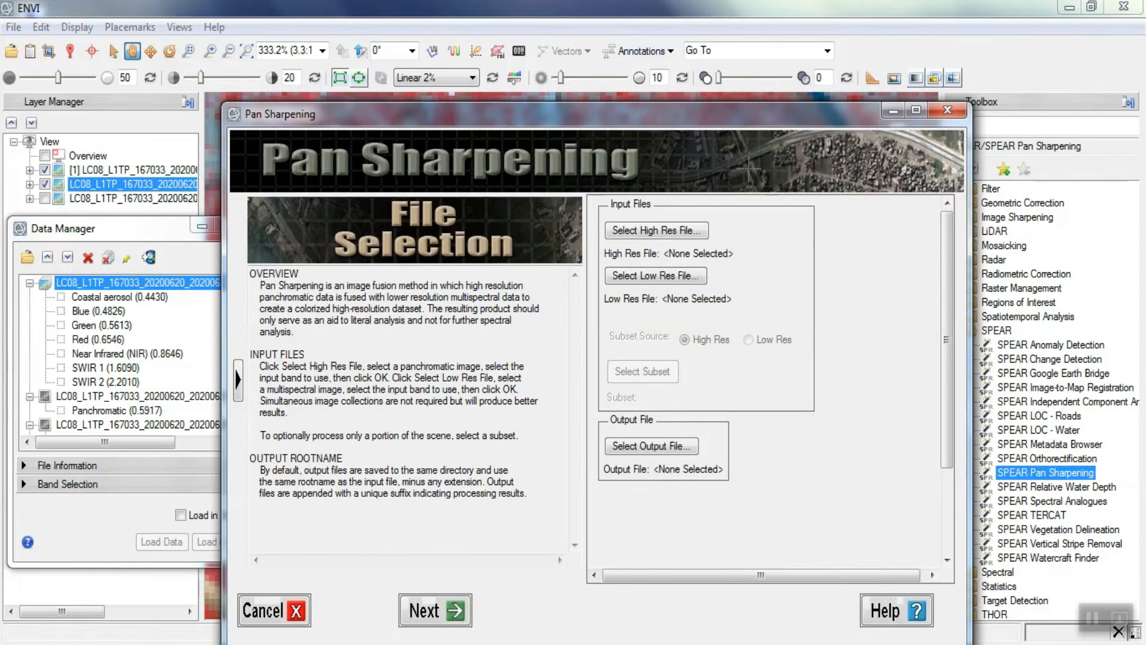
pyautogui.moveTo(703, 114); pyautogui.dragTo(685, 42)
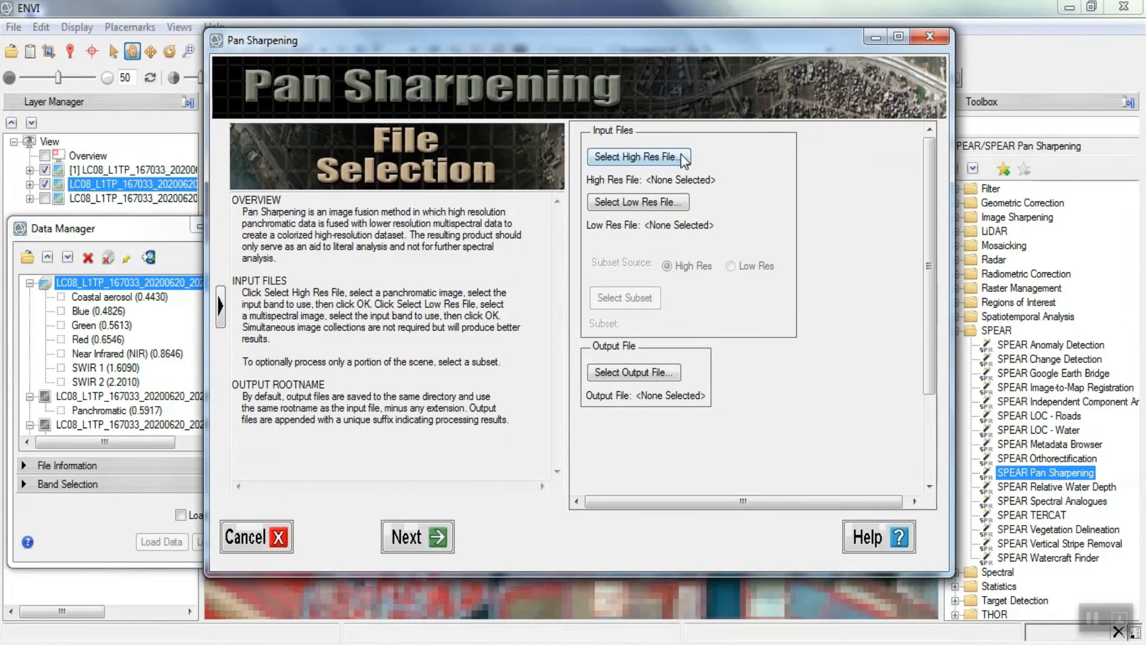
pyautogui.click(682, 156)
pyautogui.moveTo(393, 202); pyautogui.dragTo(391, 177)
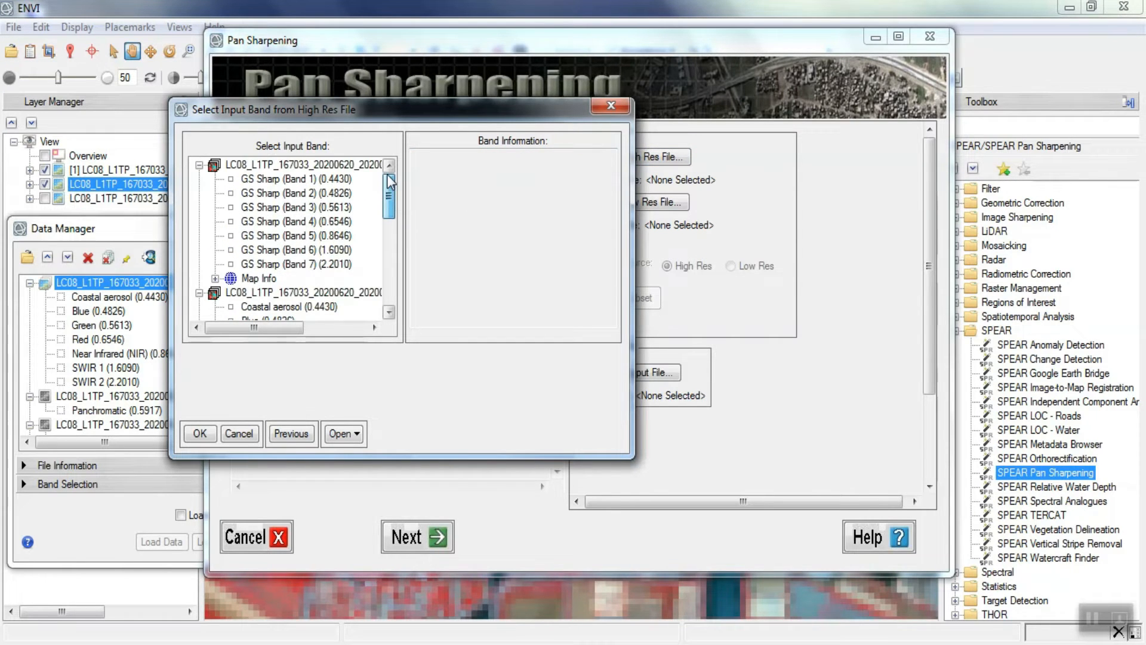
pyautogui.click(200, 165)
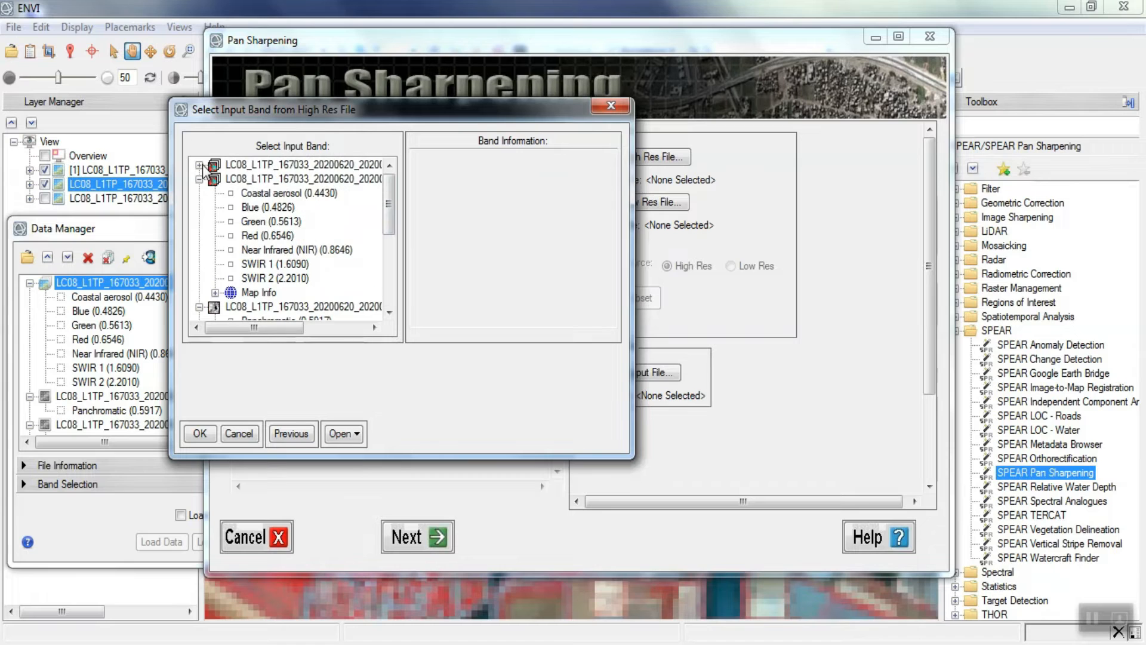
pyautogui.scroll(-3, 378, 223)
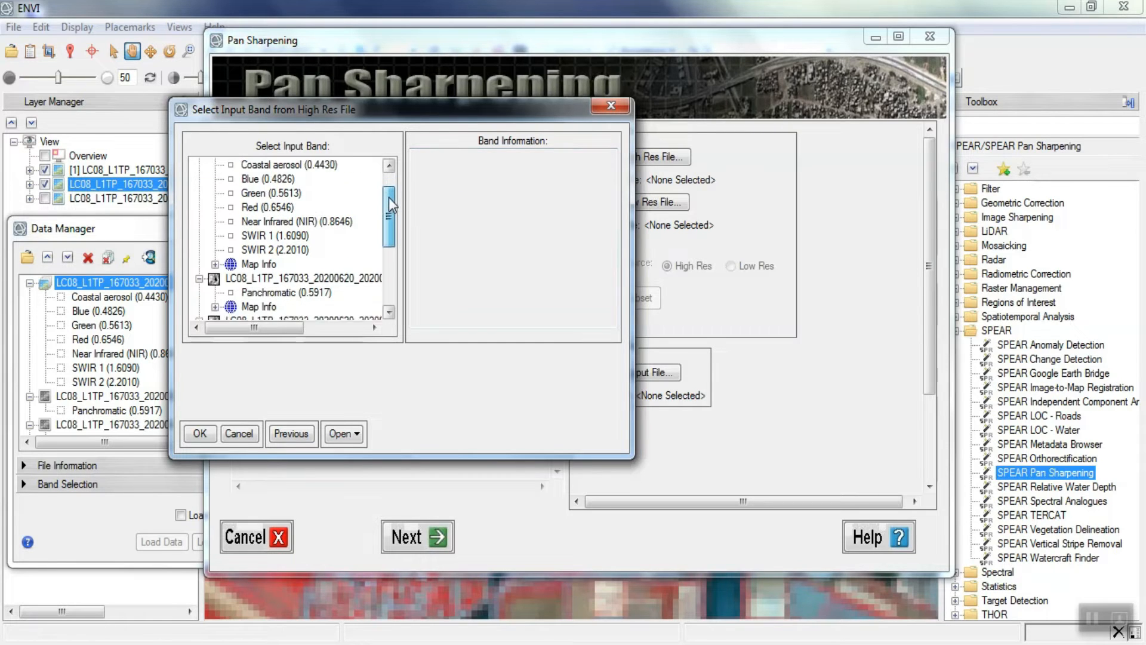
pyautogui.click(303, 250)
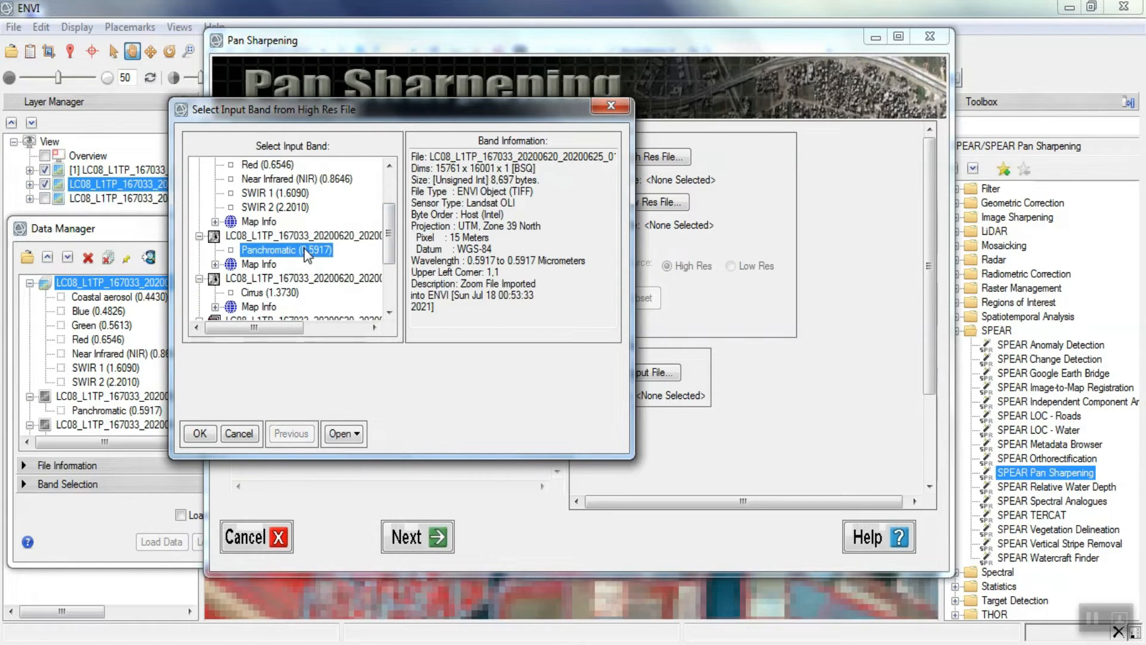
pyautogui.click(201, 434)
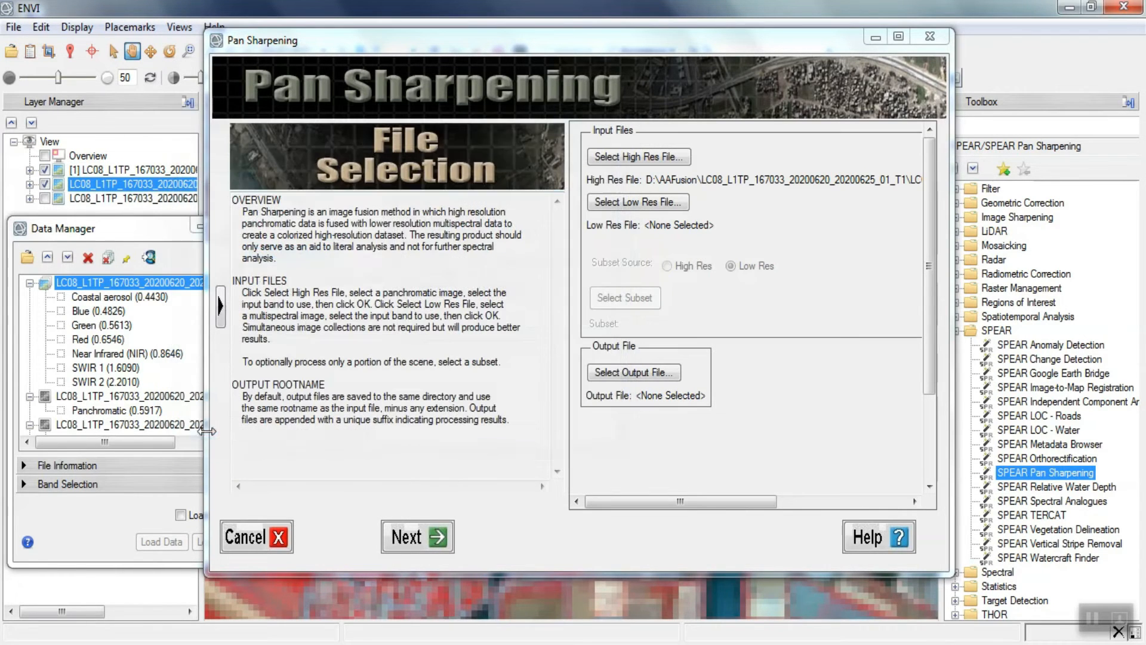
# - Choose the 7-band, 30-meter multispectral file as the low-resolution input, with Green as the matching band
pyautogui.click(653, 202)
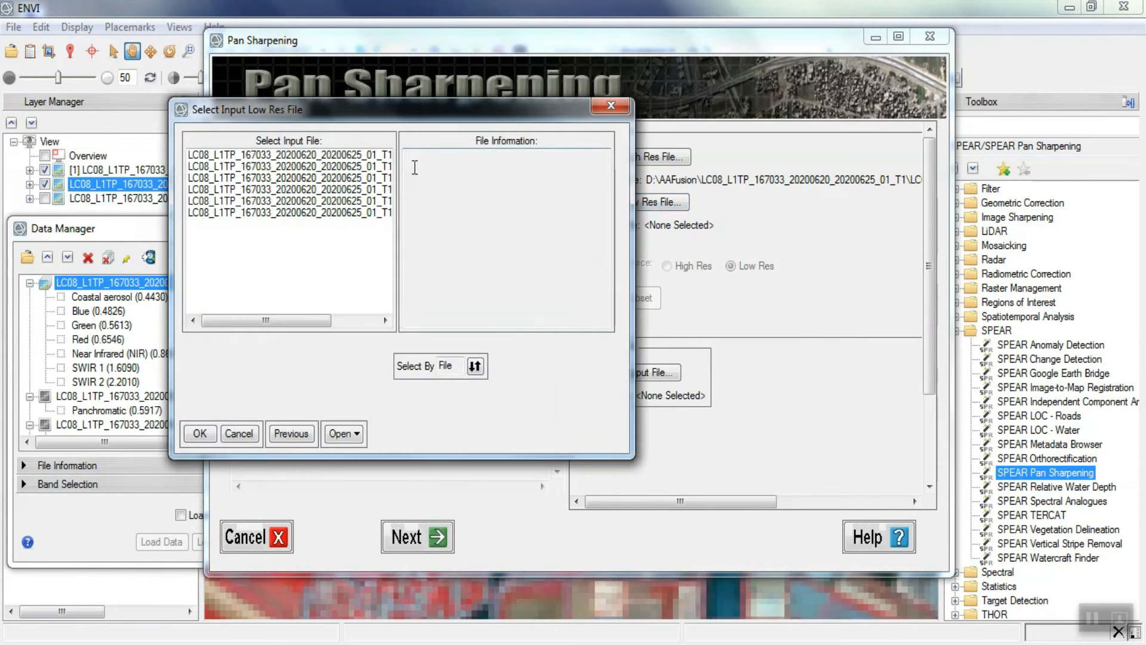
pyautogui.click(370, 167)
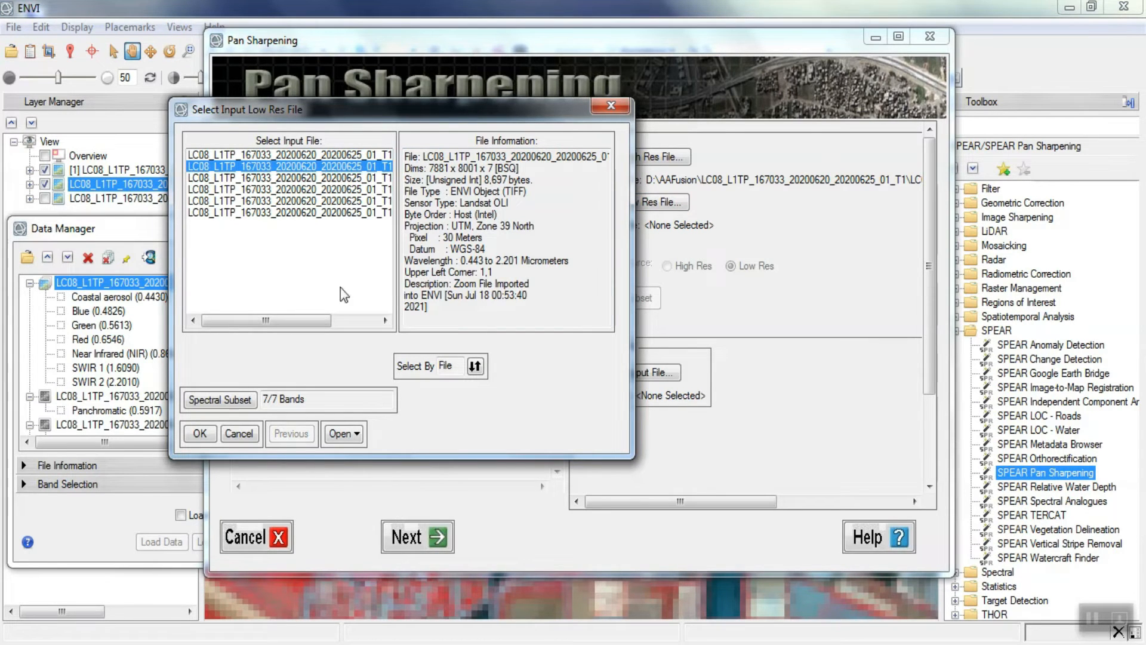
pyautogui.click(200, 434)
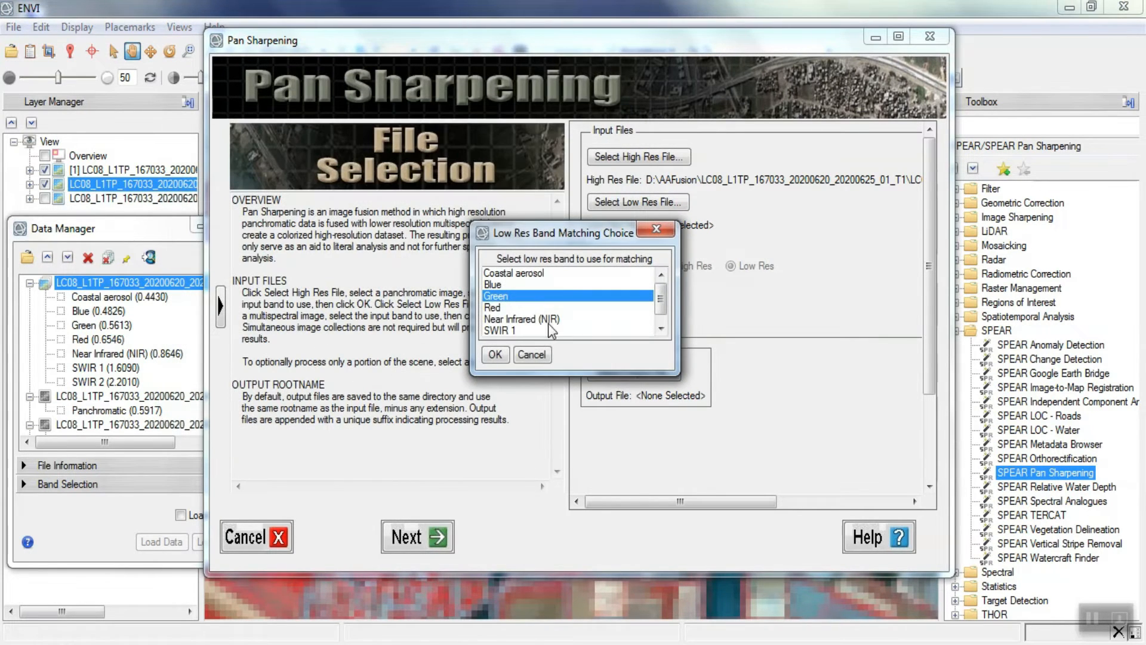
pyautogui.click(501, 359)
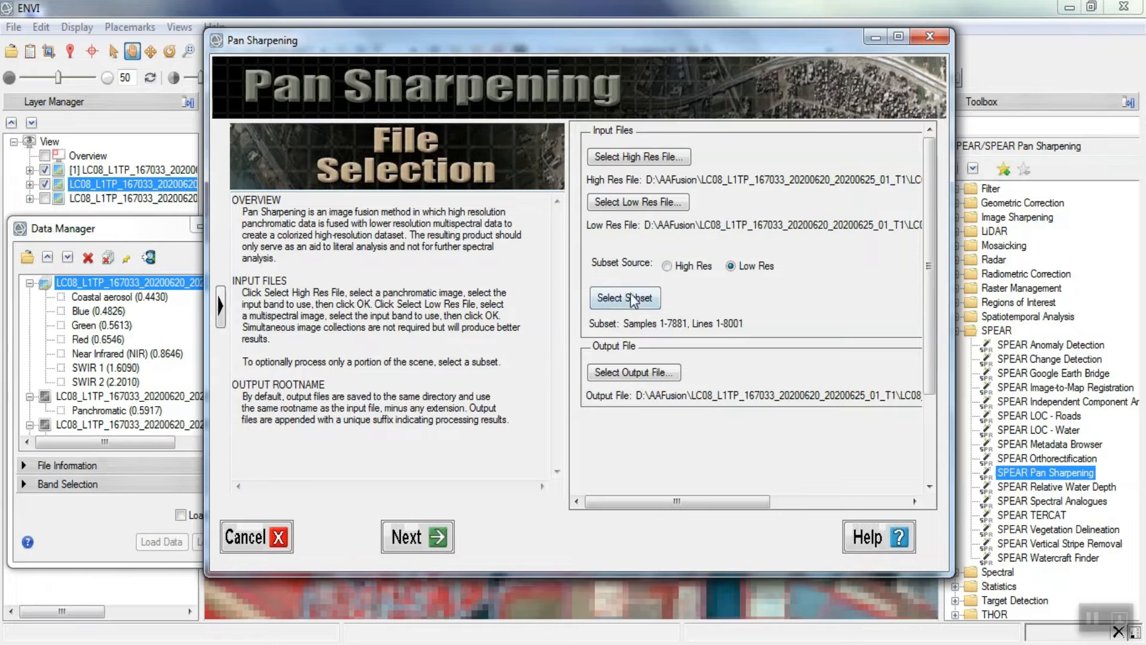
# - Subset the low-resolution image by the extent of the pansharp1 file, covering samples 6225-6626 and lines 1979-2380
pyautogui.click(634, 298)
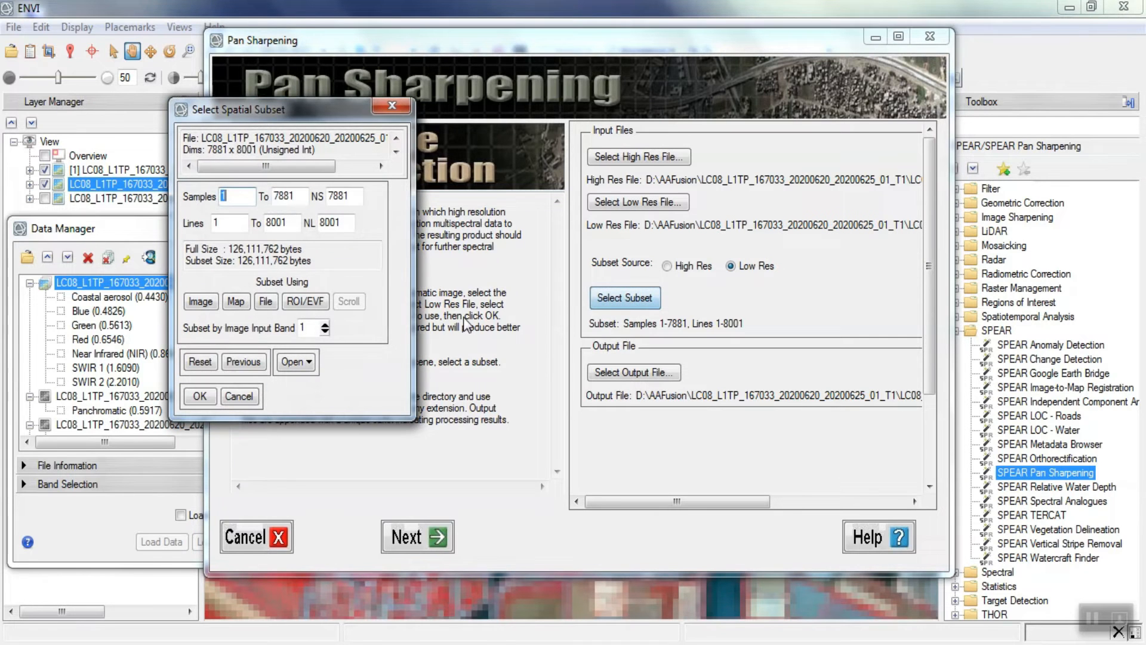
pyautogui.click(266, 302)
pyautogui.click(306, 157)
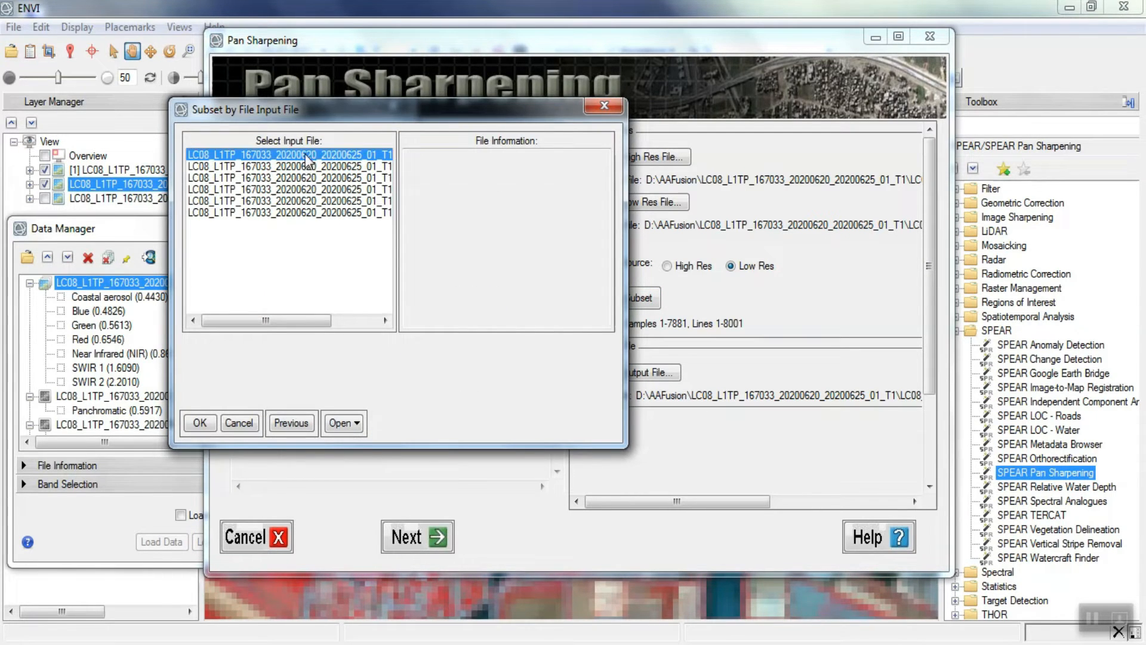
pyautogui.click(200, 422)
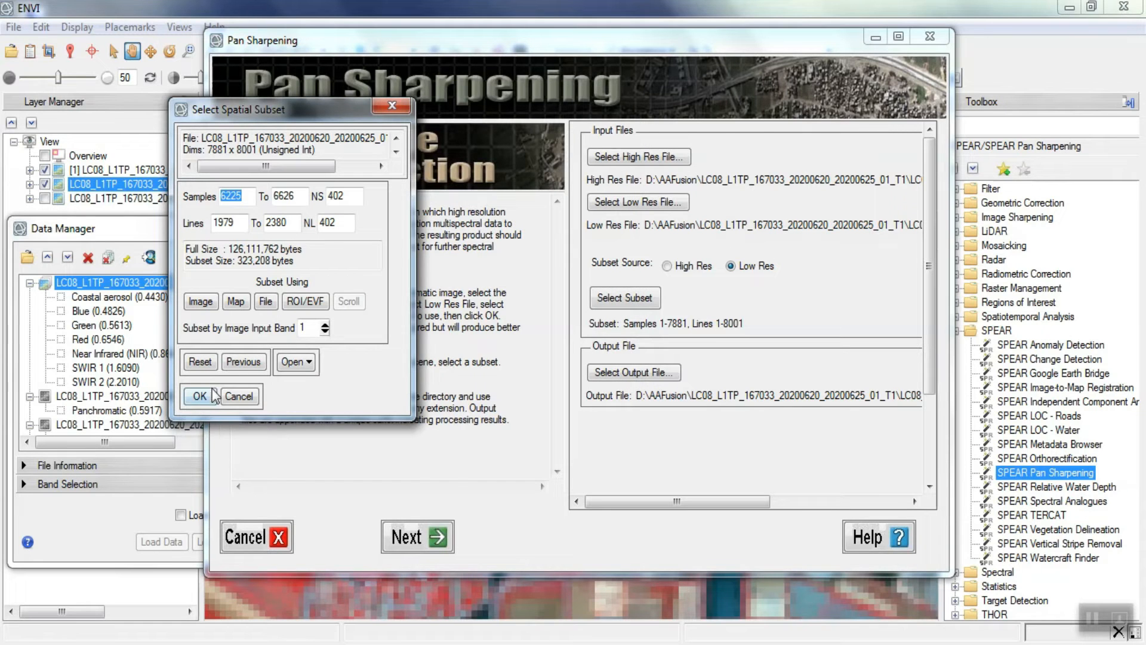
pyautogui.click(200, 397)
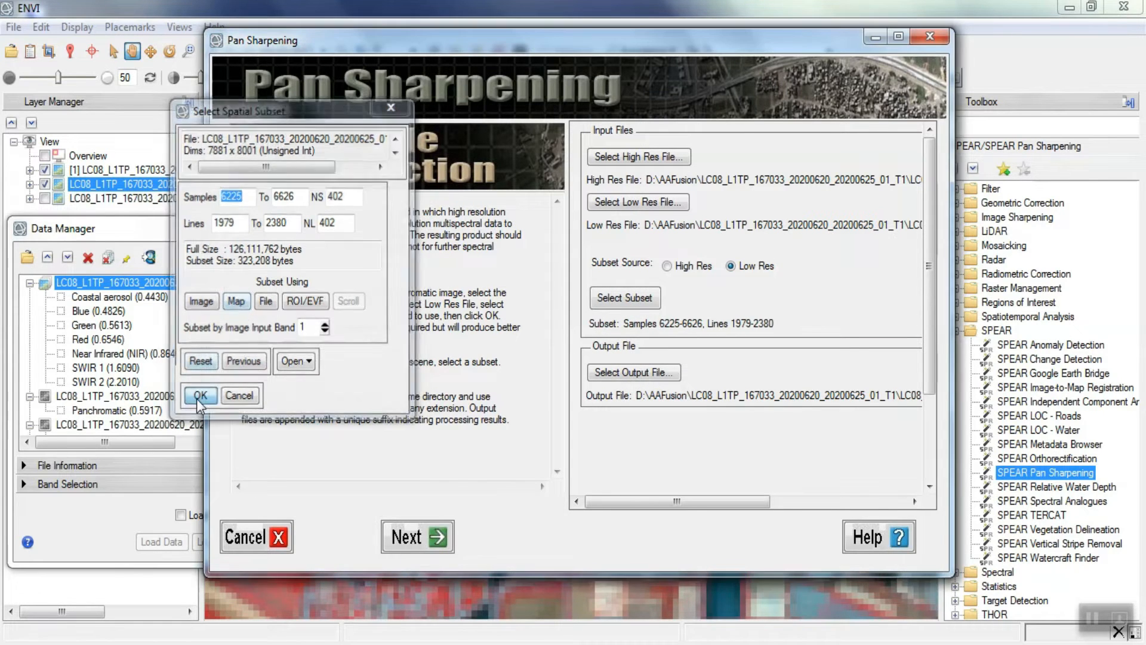
# - Set the output file in the AAFusion folder, ending its name with _MTL_pansharp2
pyautogui.click(593, 376)
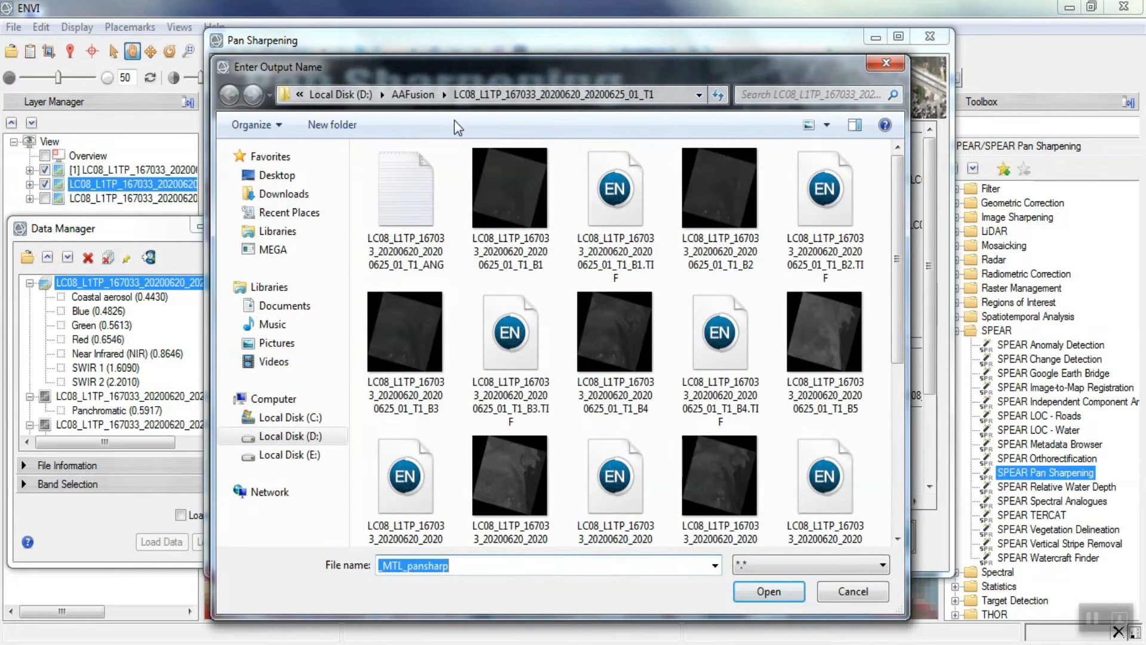
pyautogui.click(419, 95)
pyautogui.click(485, 565)
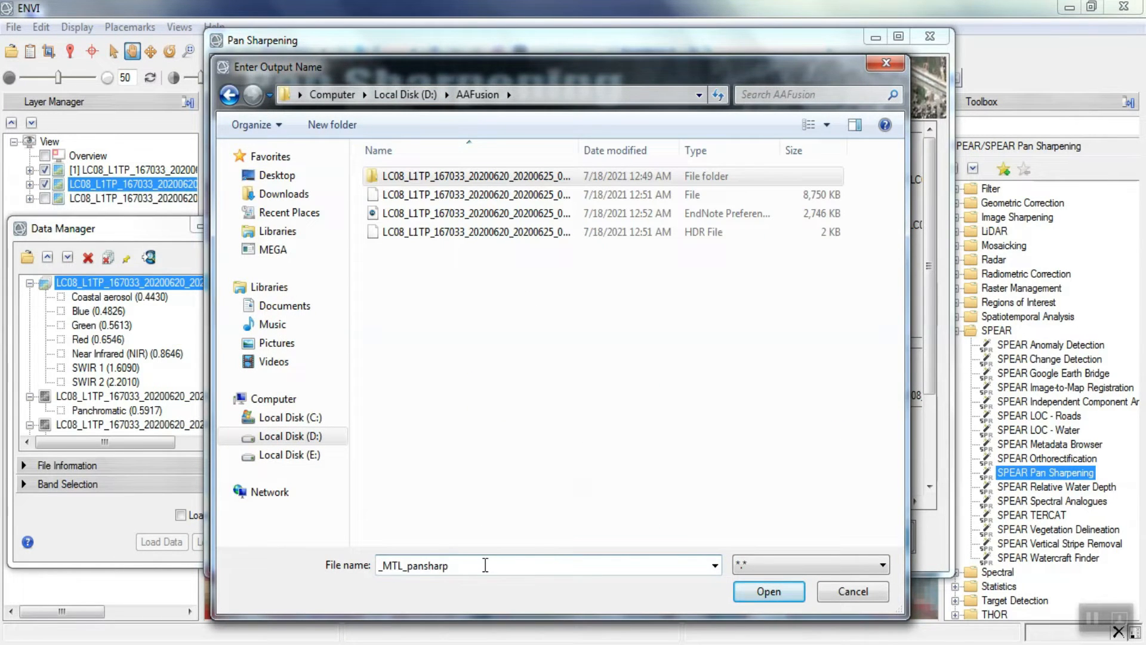
pyautogui.write('2')
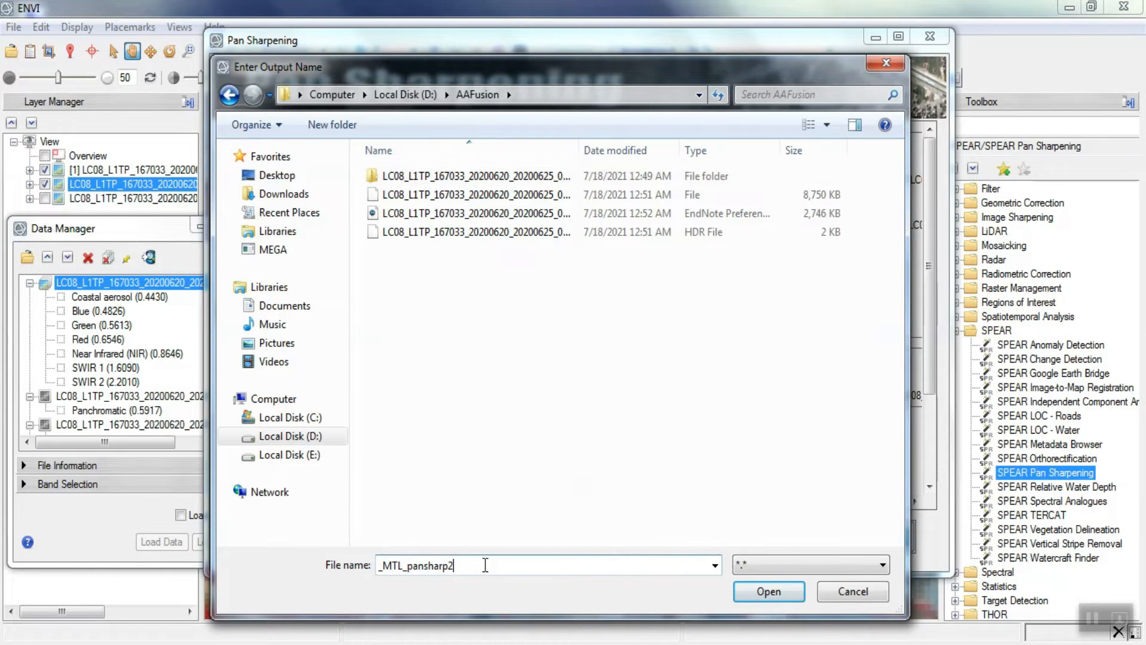
pyautogui.click(768, 591)
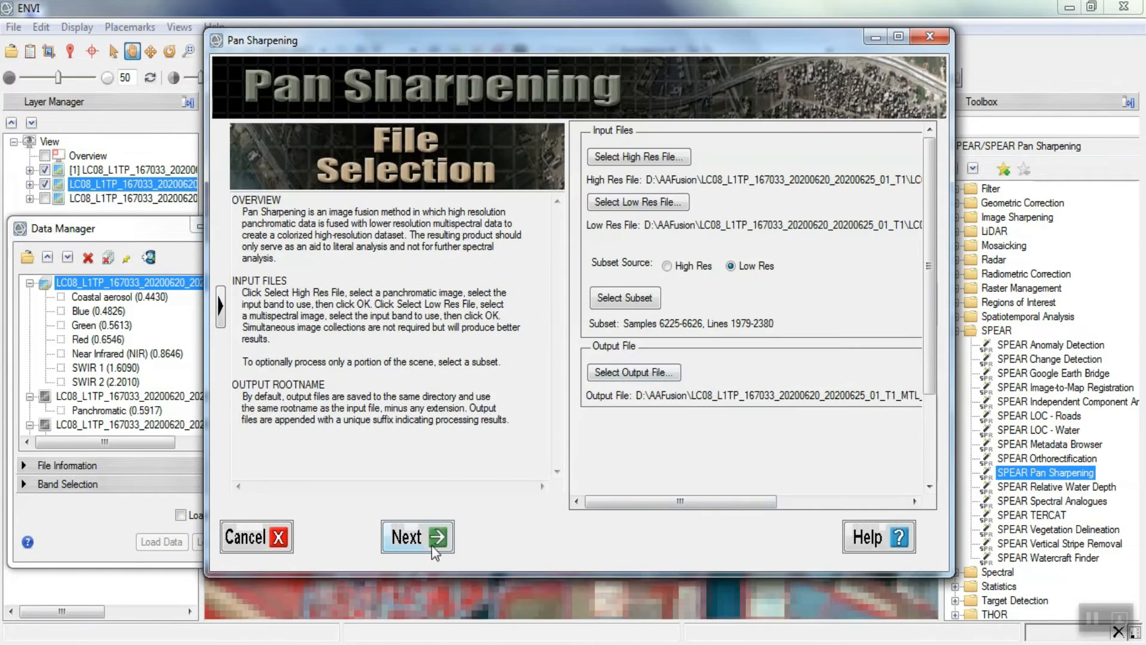
# - Set the co-registration method to Images already co-registered and proceed to the co-registration check
pyautogui.click(422, 535)
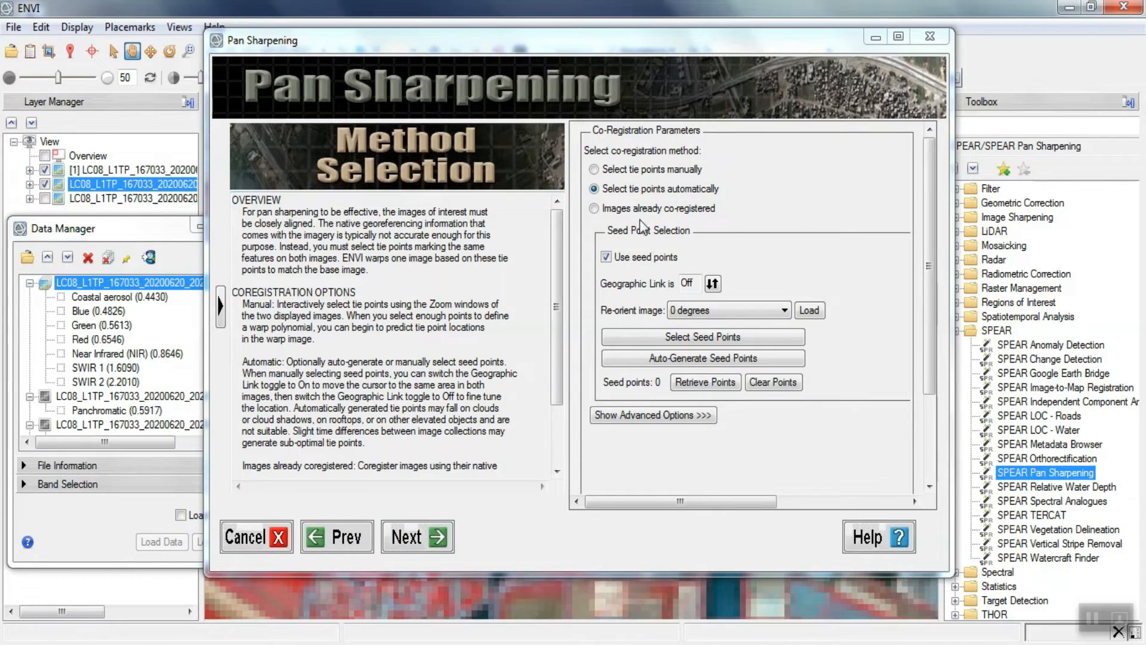
pyautogui.click(638, 210)
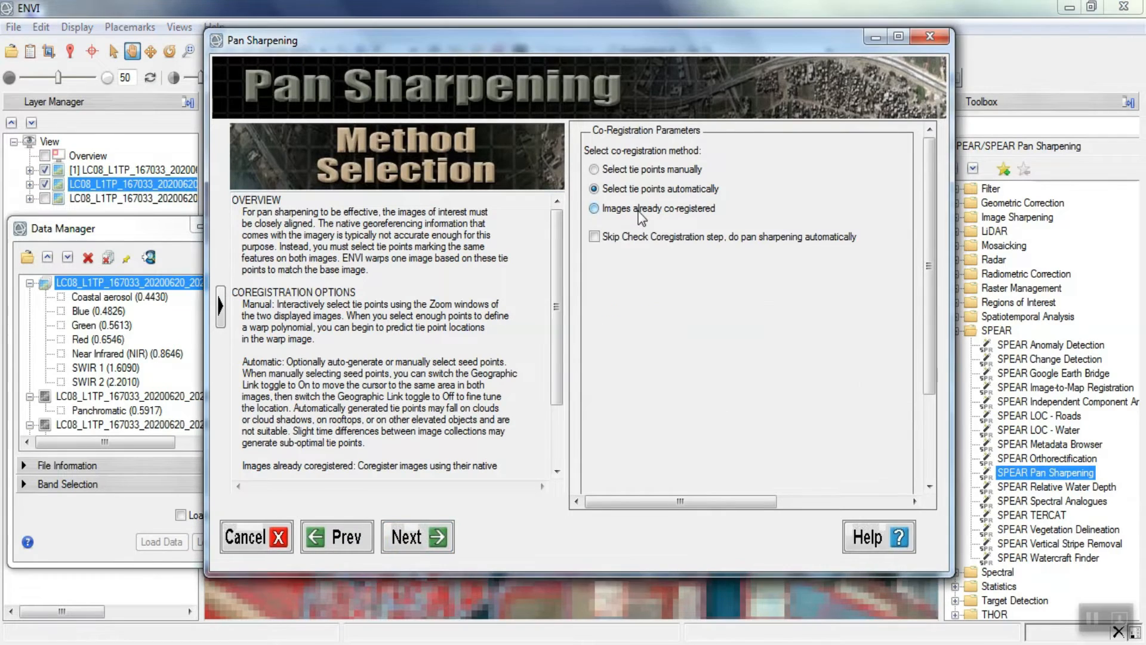
pyautogui.click(418, 536)
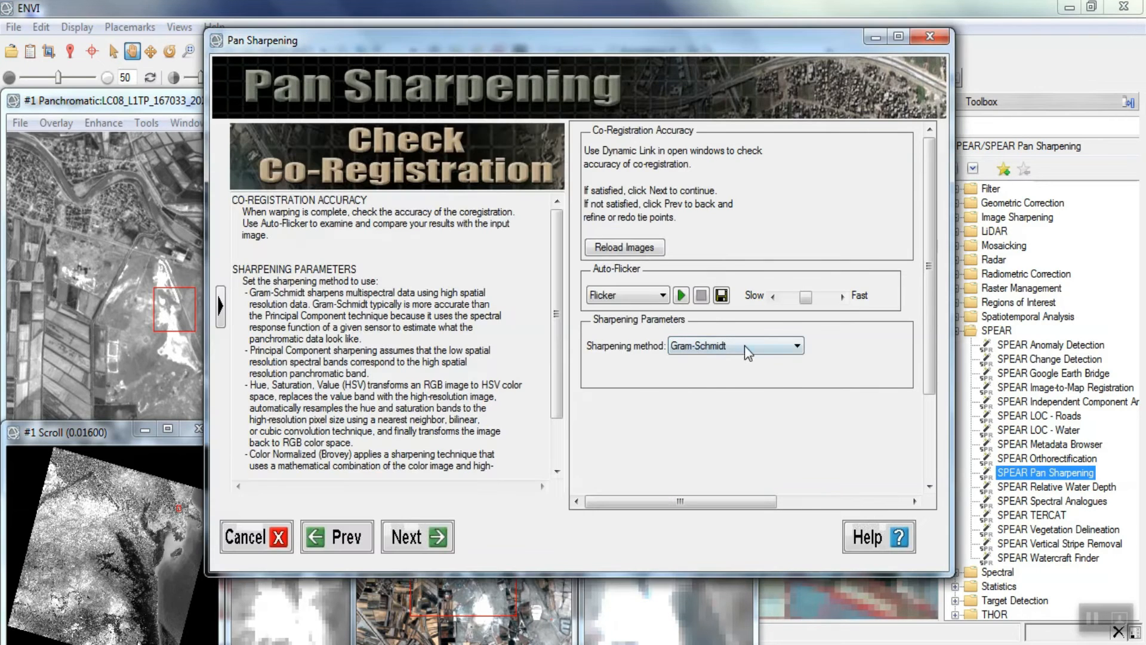
# - Set the sharpening method to Principal Components and run the pan sharpening
pyautogui.click(744, 345)
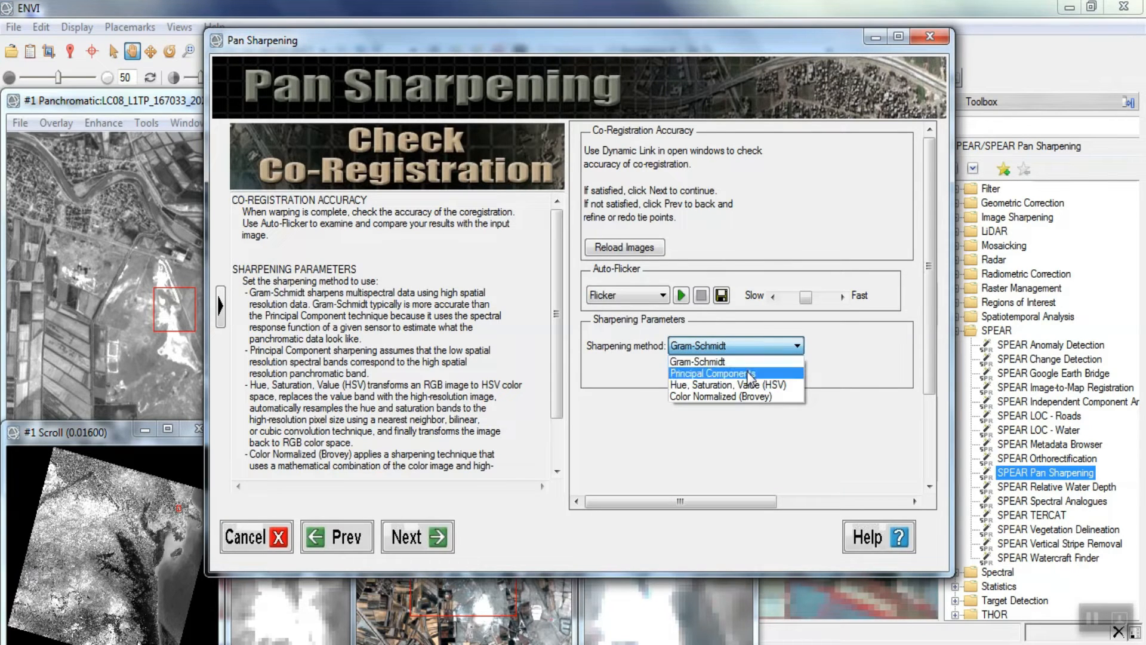
pyautogui.click(748, 373)
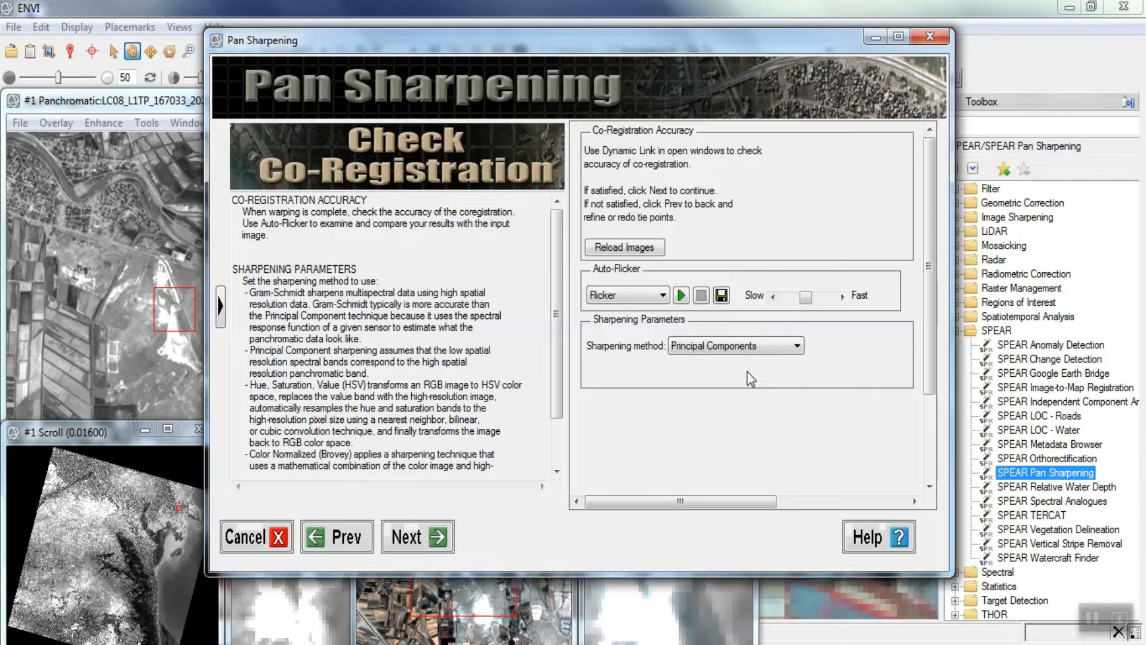
pyautogui.click(412, 537)
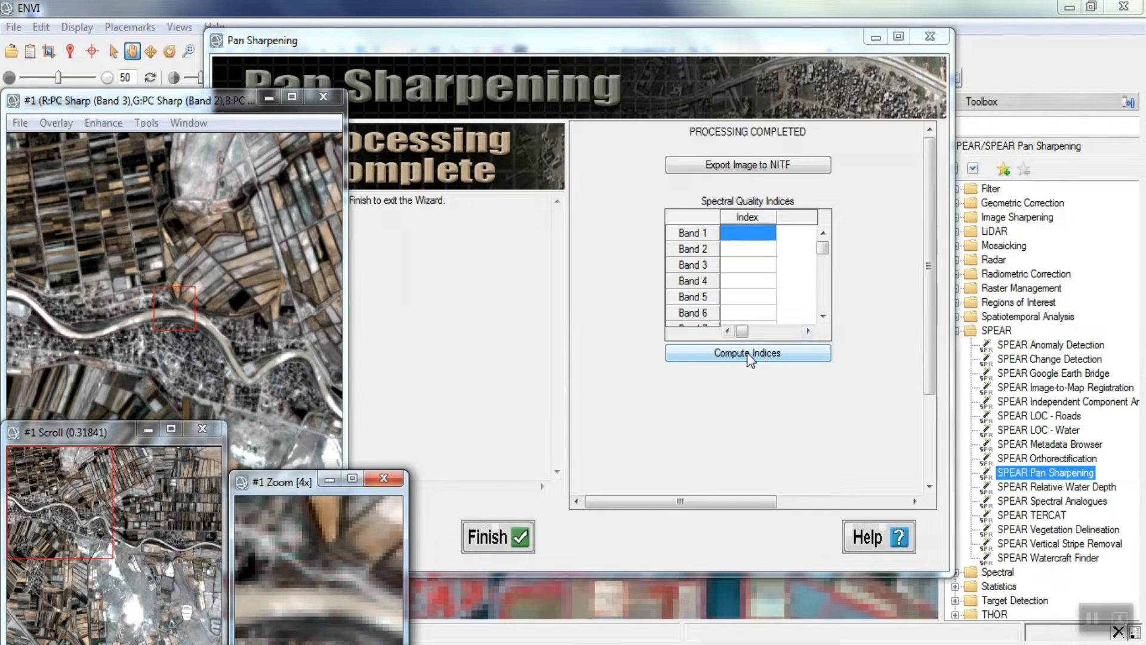
# - Compute the spectral quality indices of the Principal Components result and review them band by band
pyautogui.click(757, 353)
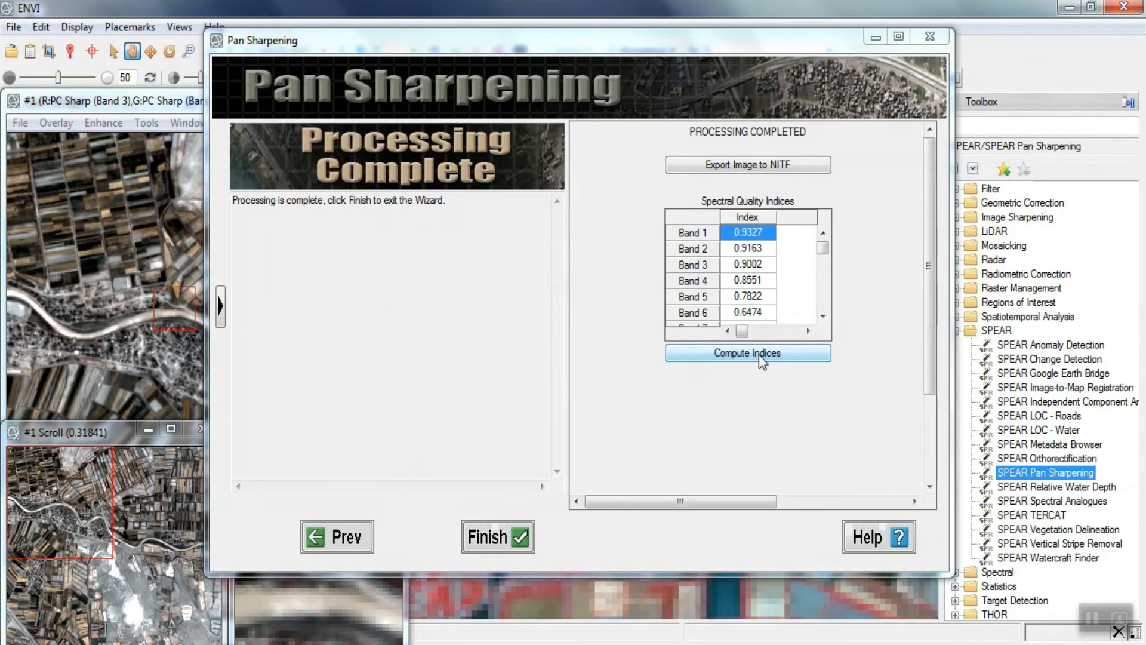
pyautogui.moveTo(823, 249)
pyautogui.mouseDown()
pyautogui.moveTo(822, 299)
pyautogui.moveTo(822, 251)
pyautogui.mouseUp()
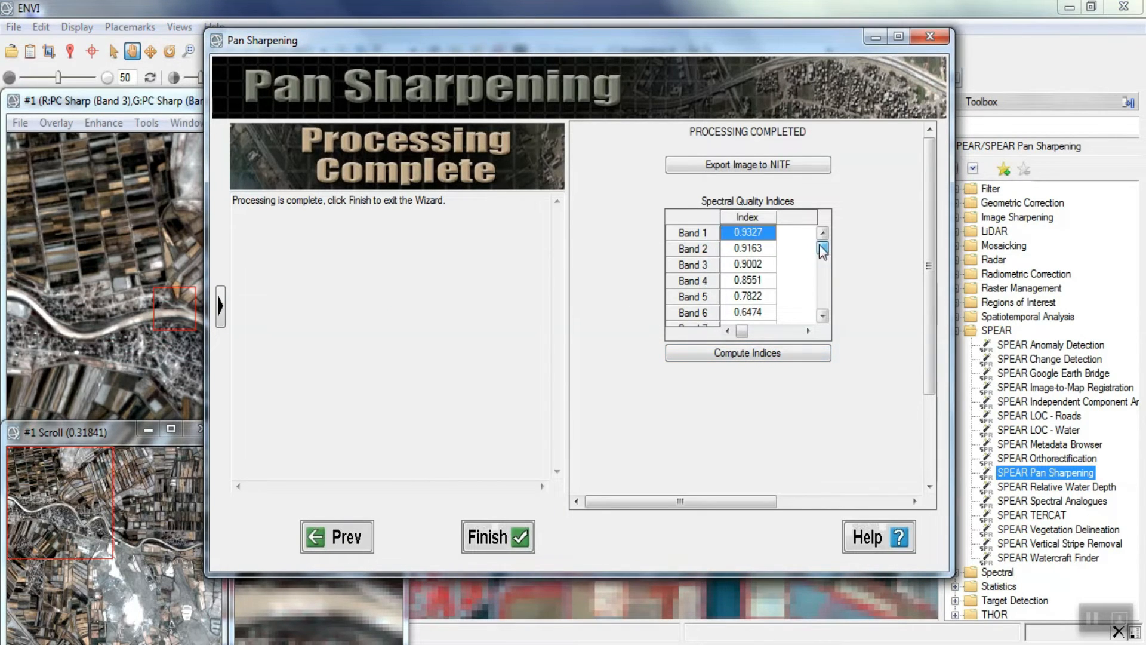
pyautogui.click(754, 266)
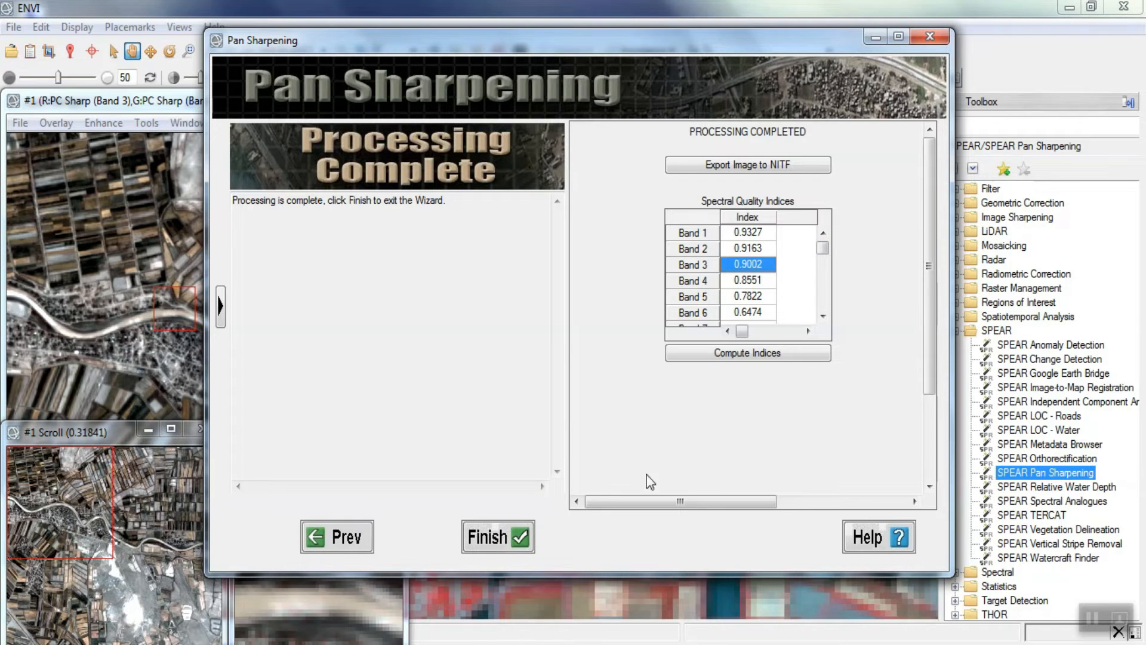
# - Finish the wizard, closing its result display, and load the pansharp2 image into the view as a color infrared (CIR) composite
pyautogui.click(498, 535)
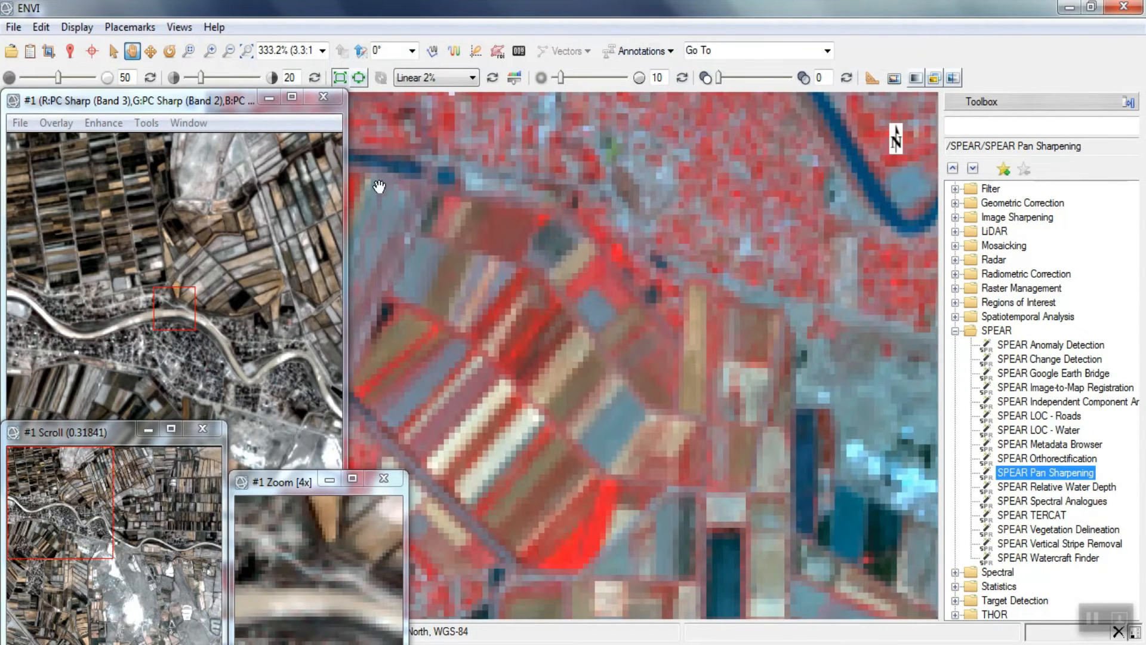
pyautogui.click(319, 99)
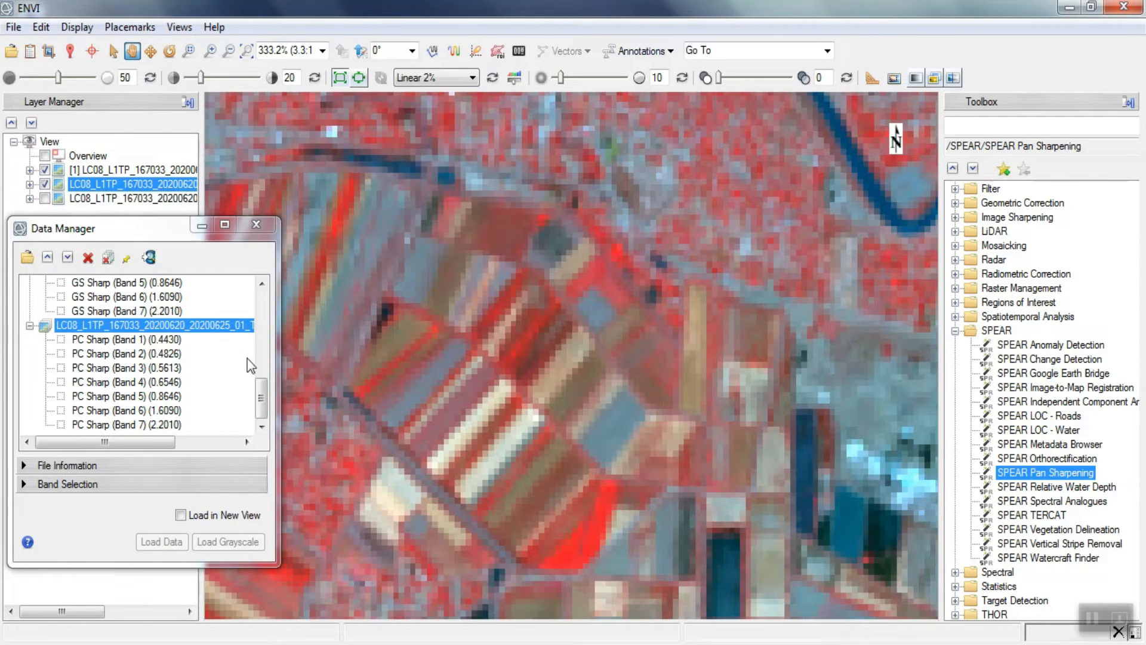
pyautogui.rightClick(177, 327)
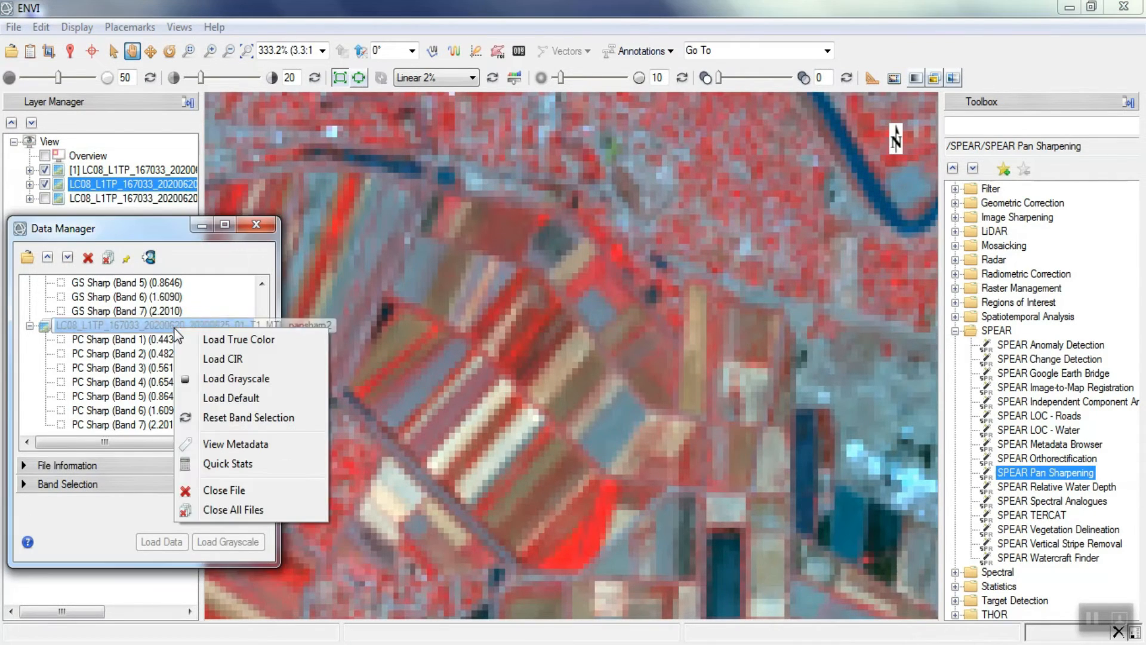
pyautogui.click(194, 361)
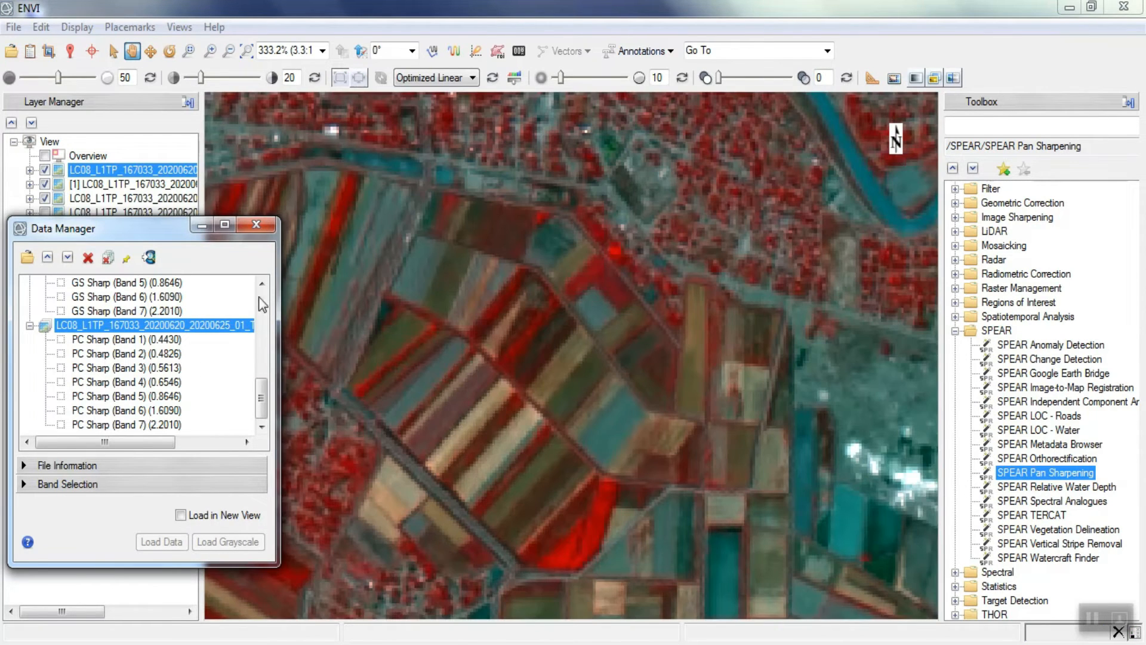
# - Apply a Linear 2% stretch to the pansharp2 layer, compare it by toggling its visibility, and hide the multispectral layer beneath it
pyautogui.click(405, 81)
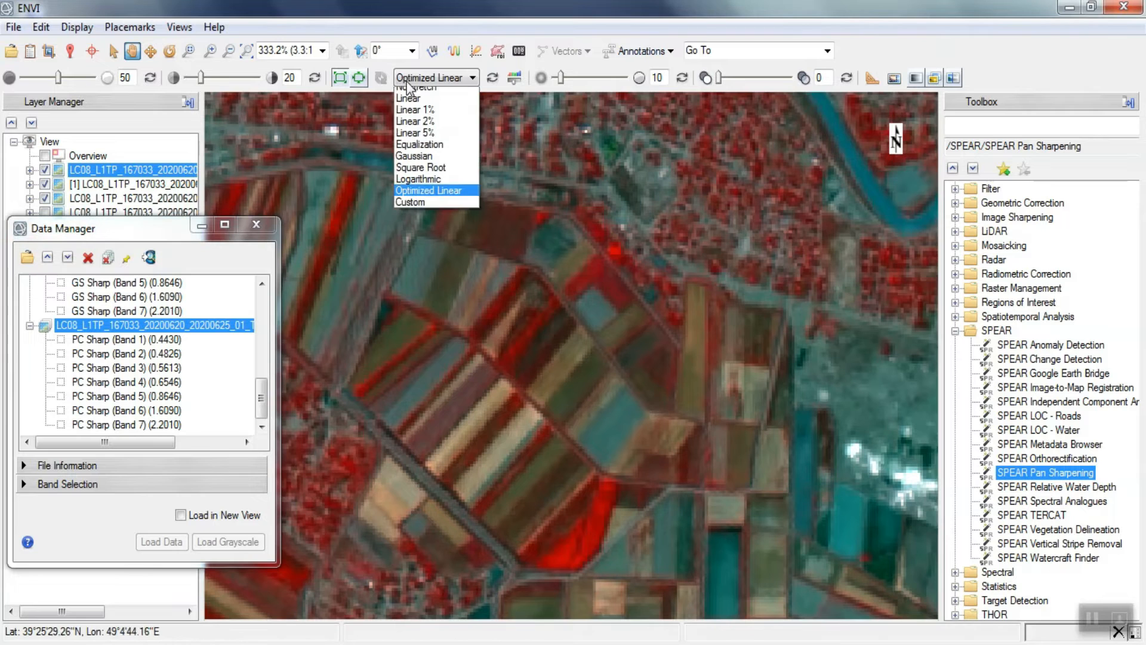
pyautogui.click(424, 122)
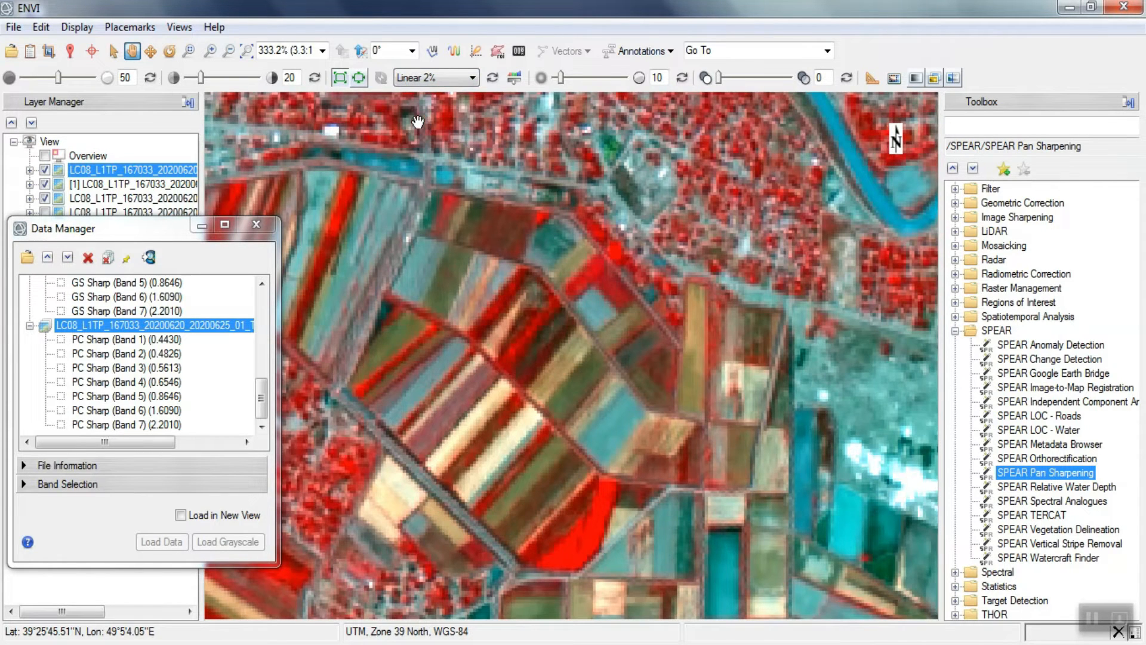
pyautogui.click(45, 170)
pyautogui.click(46, 171)
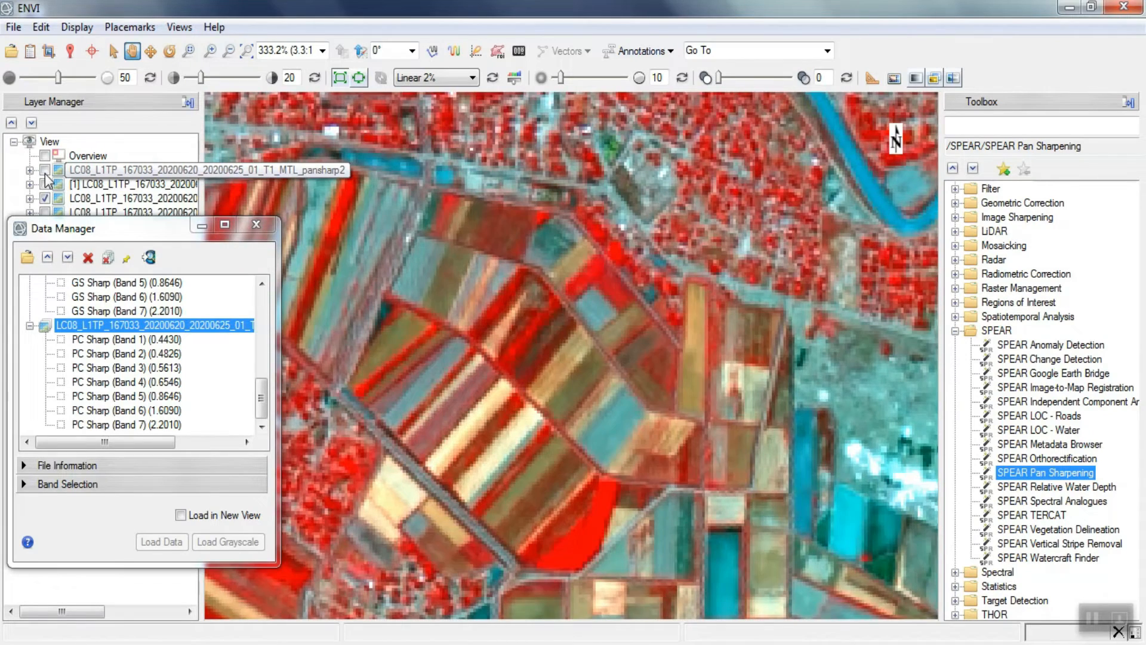
pyautogui.click(46, 171)
pyautogui.click(46, 176)
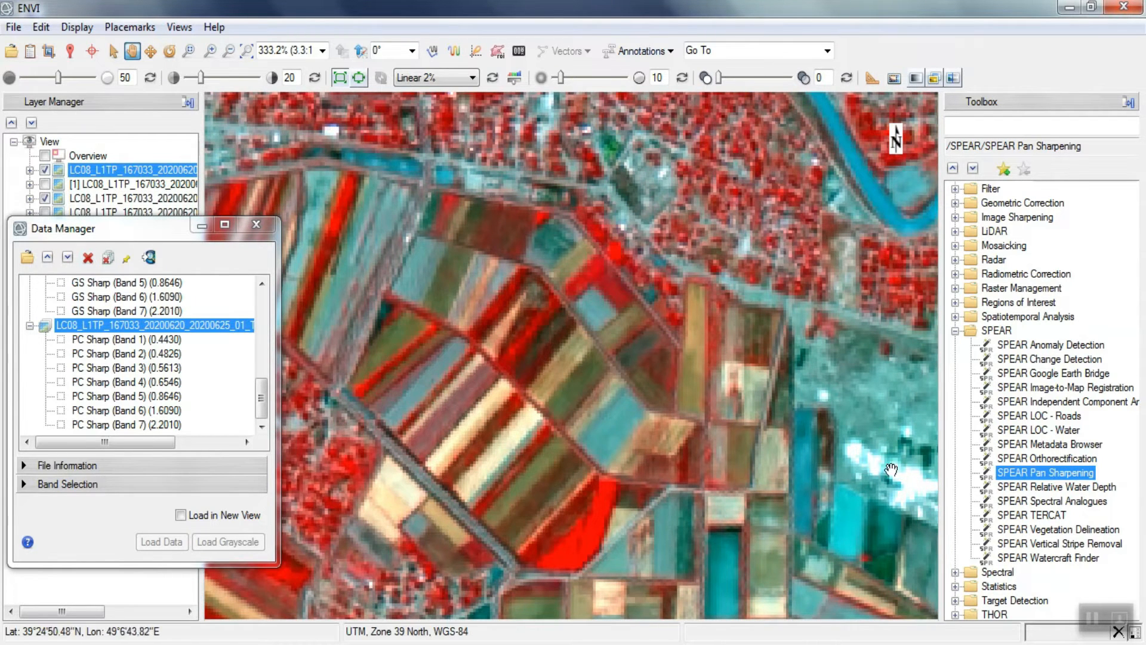
# - Start another SPEAR Pan Sharpening run and select the Panchromatic (0.5917) band as the high-resolution input
pyautogui.doubleClick(1034, 472)
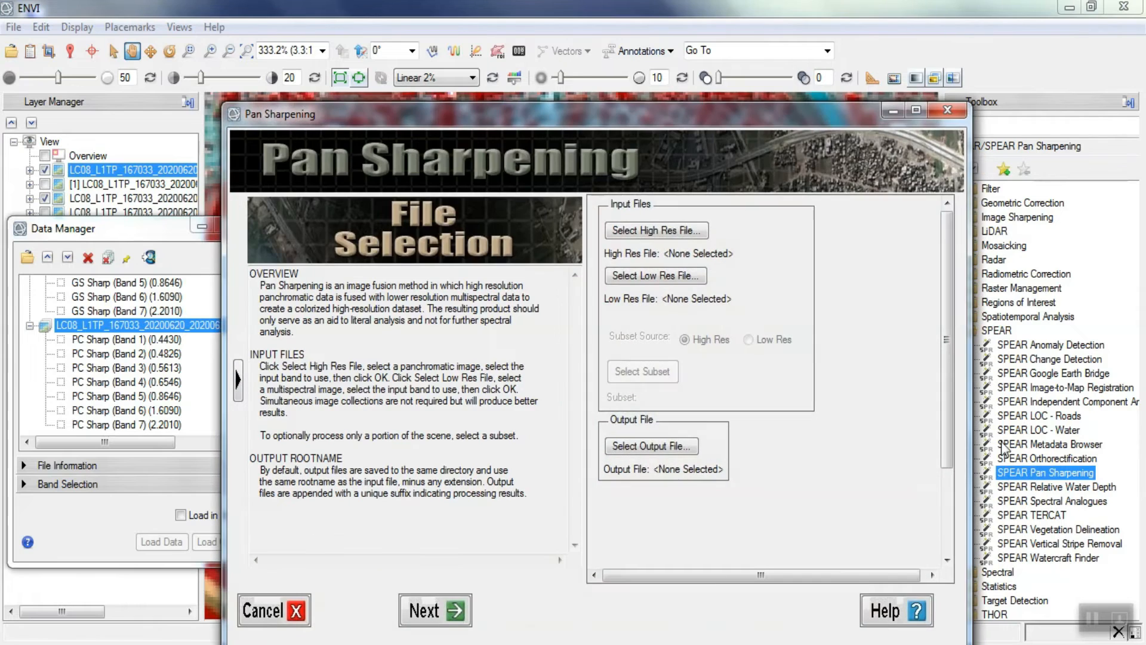
pyautogui.moveTo(652, 121); pyautogui.dragTo(637, 74)
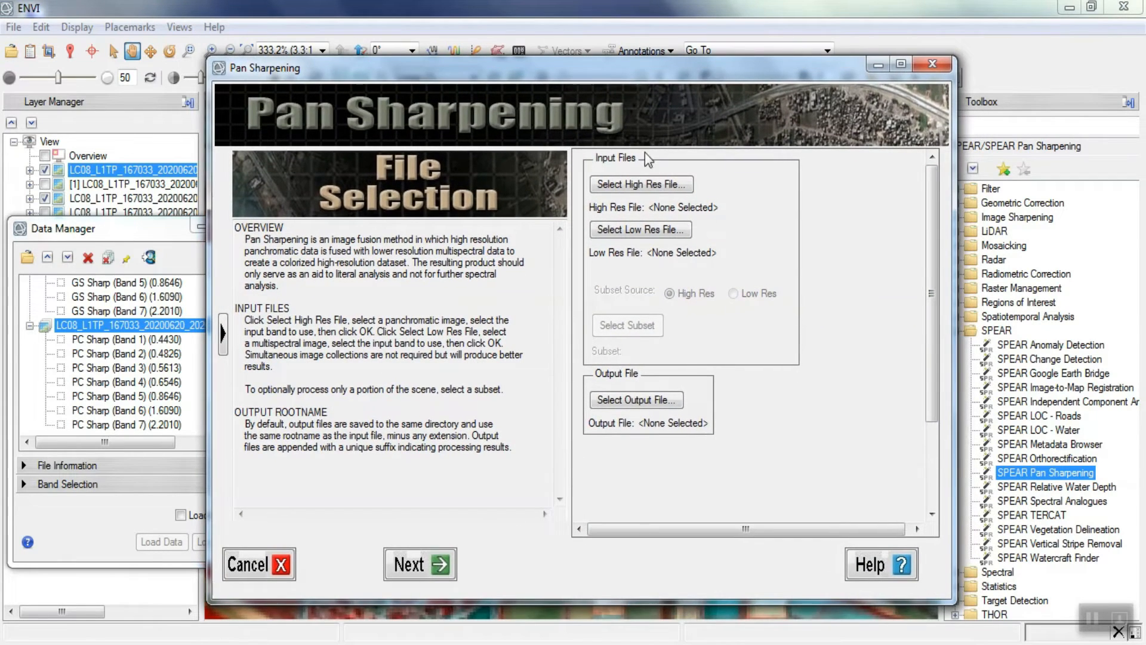
pyautogui.click(649, 181)
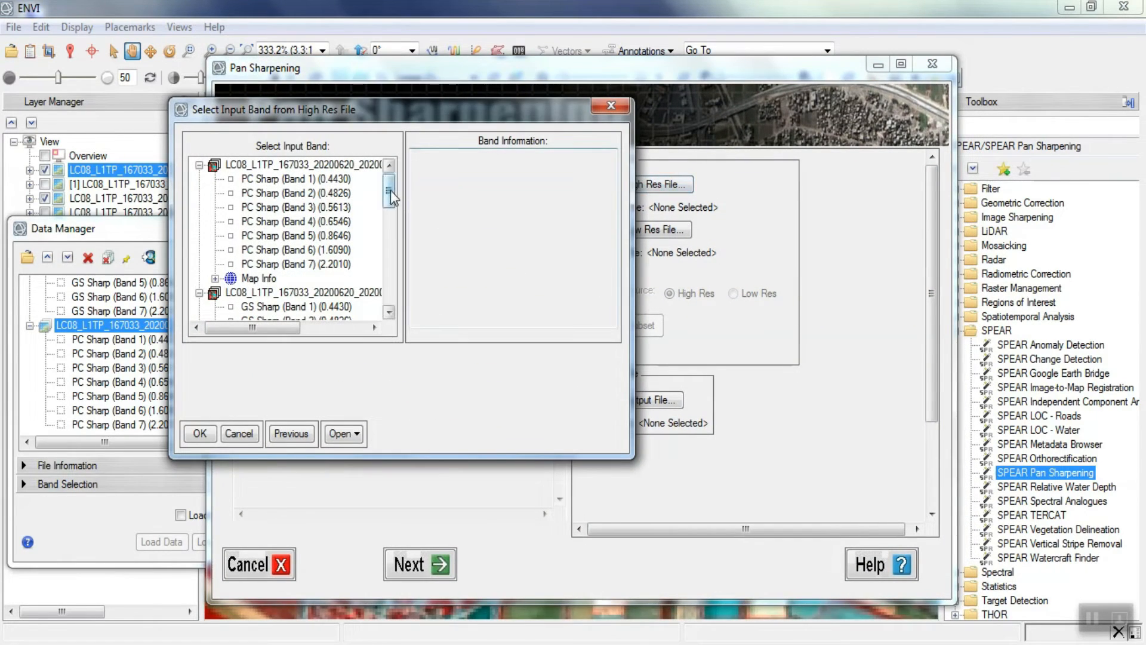
pyautogui.moveTo(388, 192); pyautogui.dragTo(388, 264)
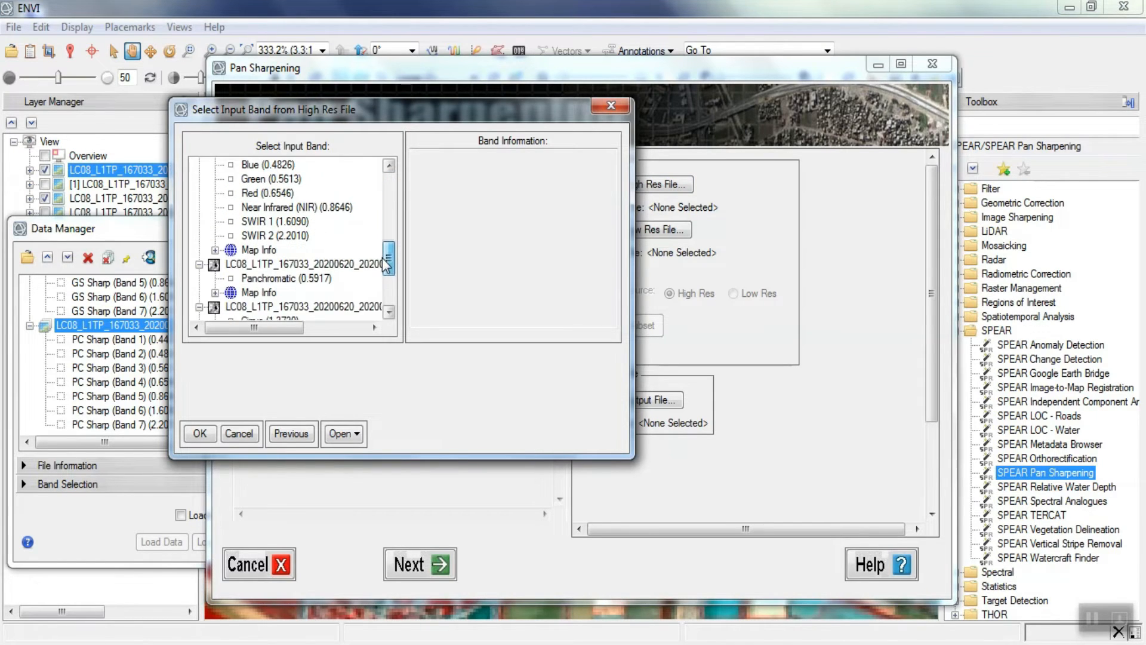
pyautogui.click(286, 278)
pyautogui.click(200, 434)
# - Select the 7-band, 30 m multispectral file as the low-resolution input and use the Green band for matching
pyautogui.click(628, 230)
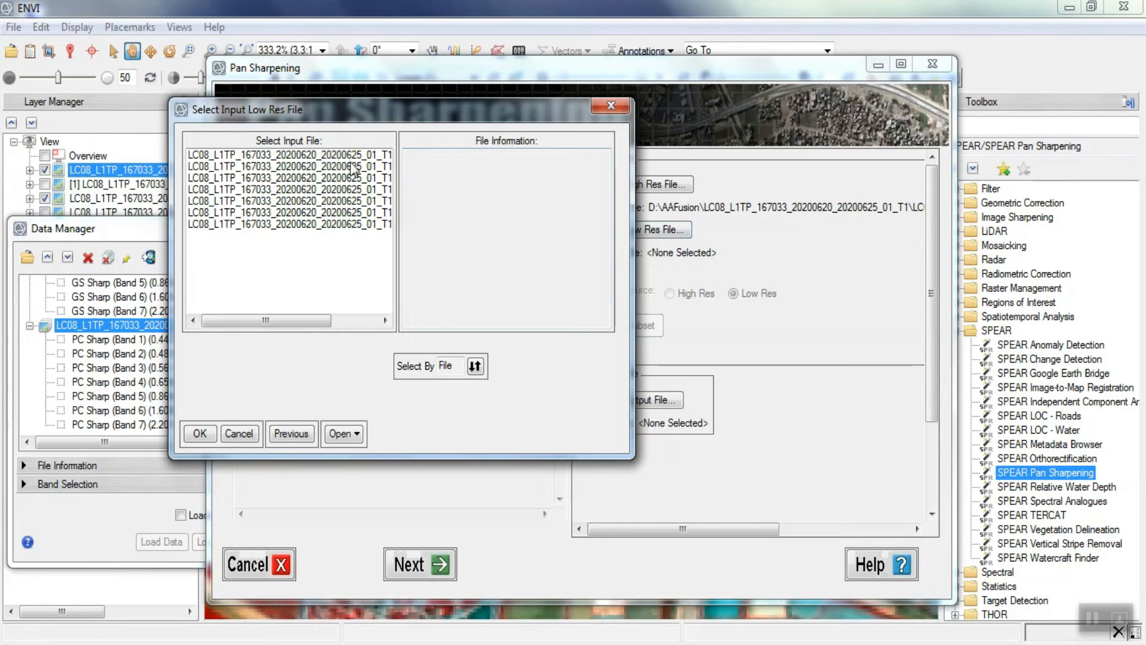
pyautogui.click(351, 179)
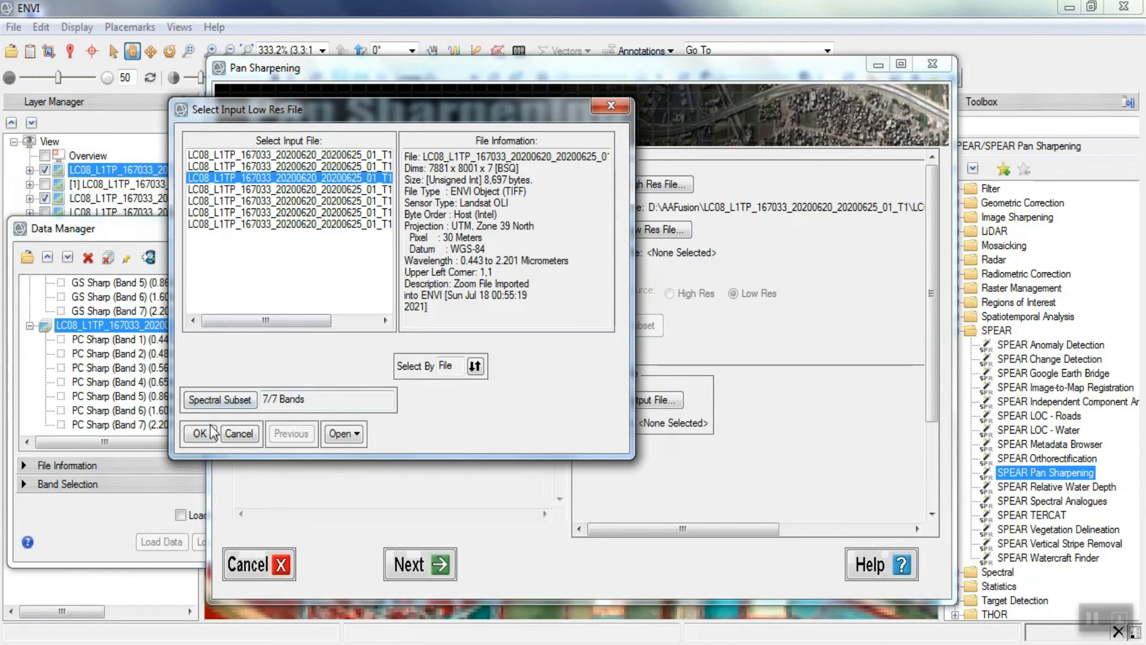
pyautogui.click(201, 433)
pyautogui.click(498, 383)
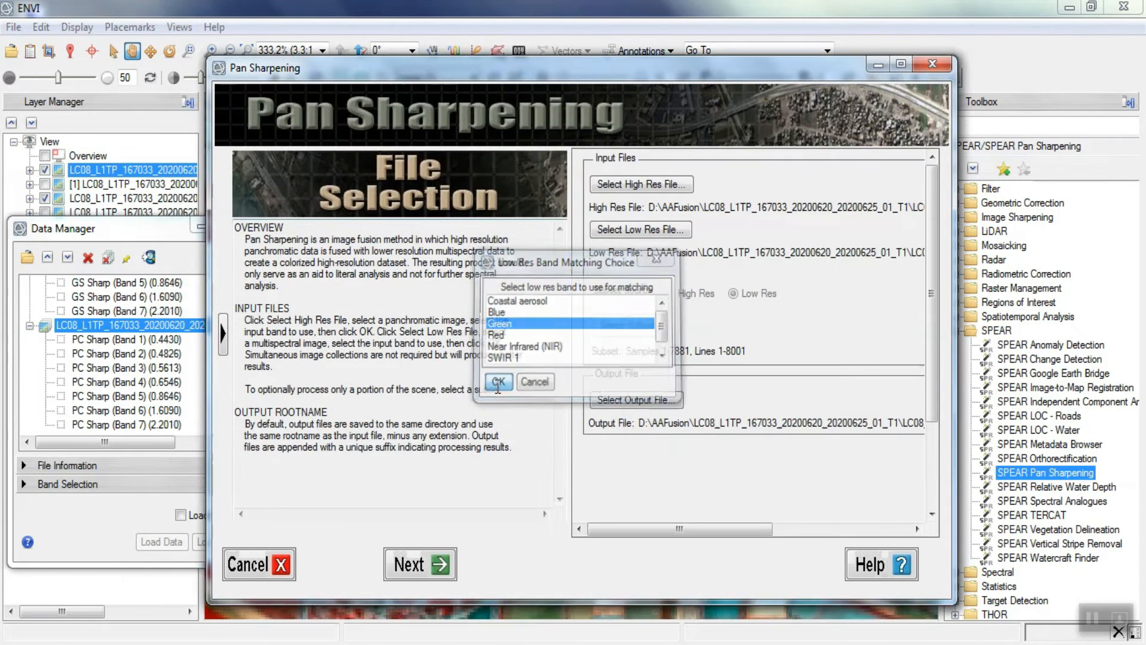
# - Limit the processing to the extent of the existing PC-sharpened image by subsetting by file
pyautogui.click(626, 327)
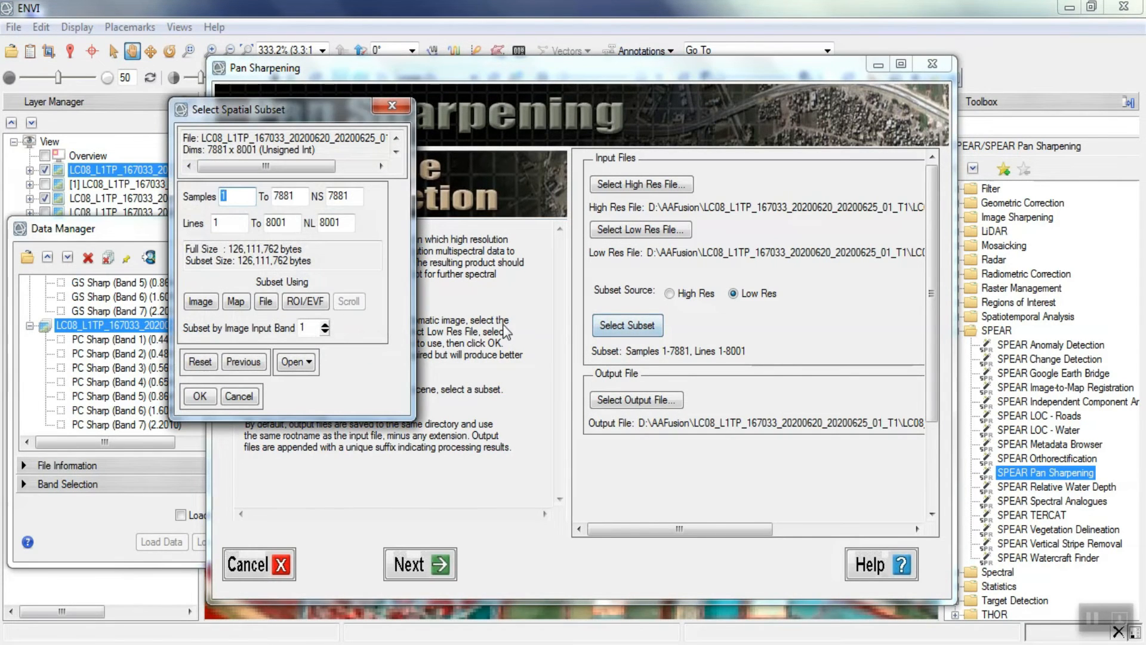
pyautogui.click(238, 302)
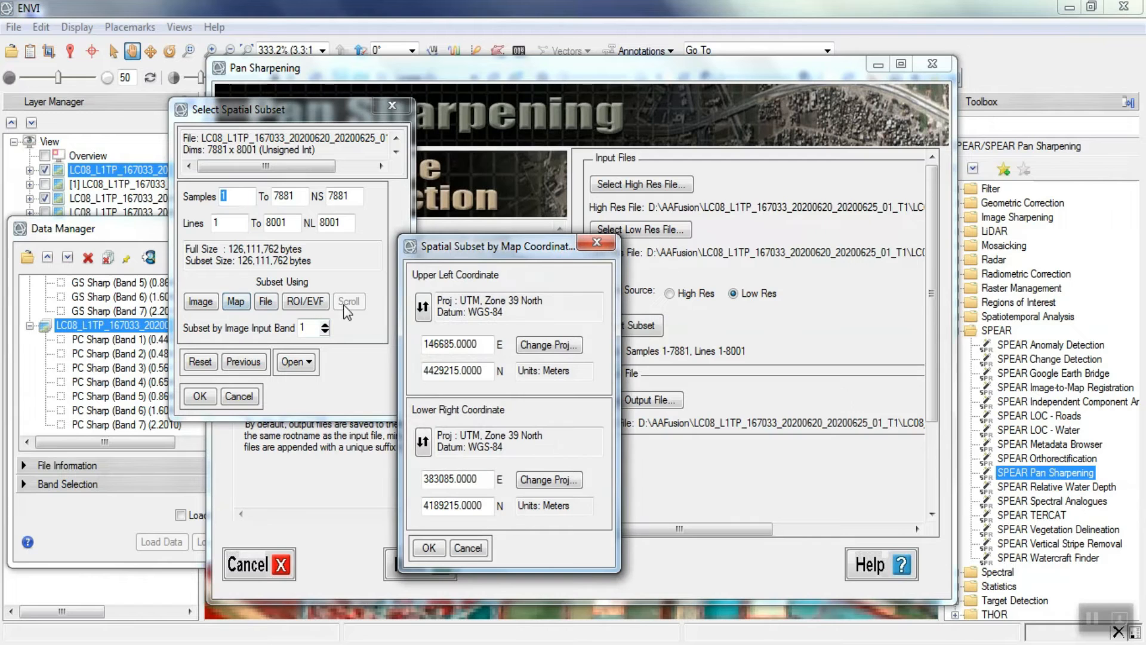
pyautogui.click(266, 302)
pyautogui.click(269, 160)
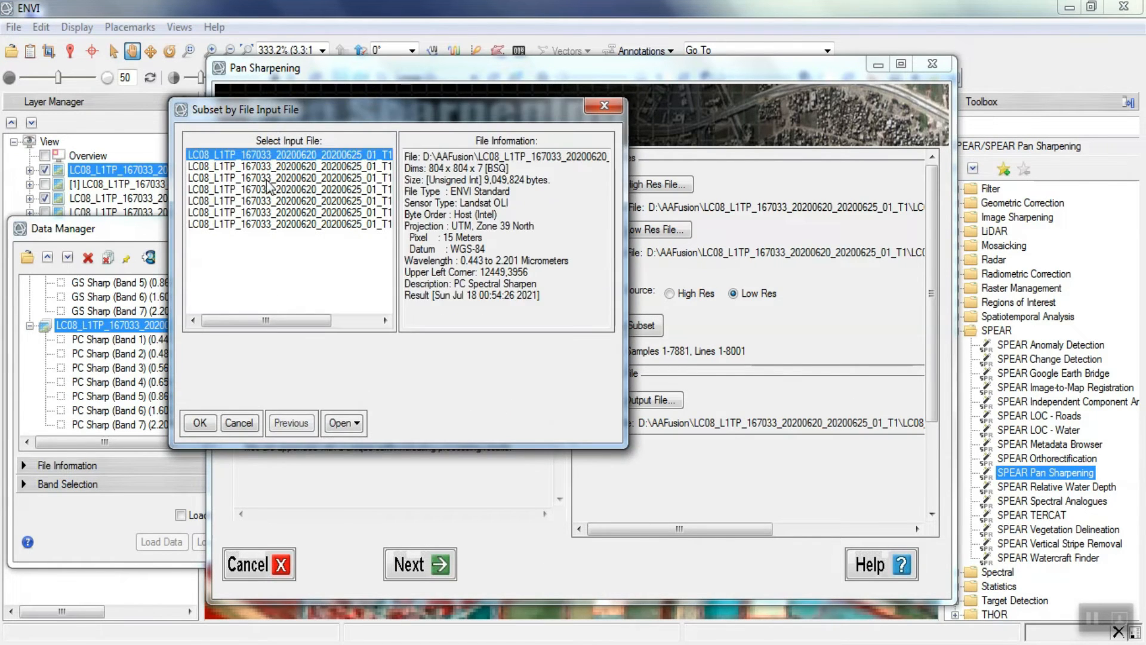
pyautogui.click(203, 422)
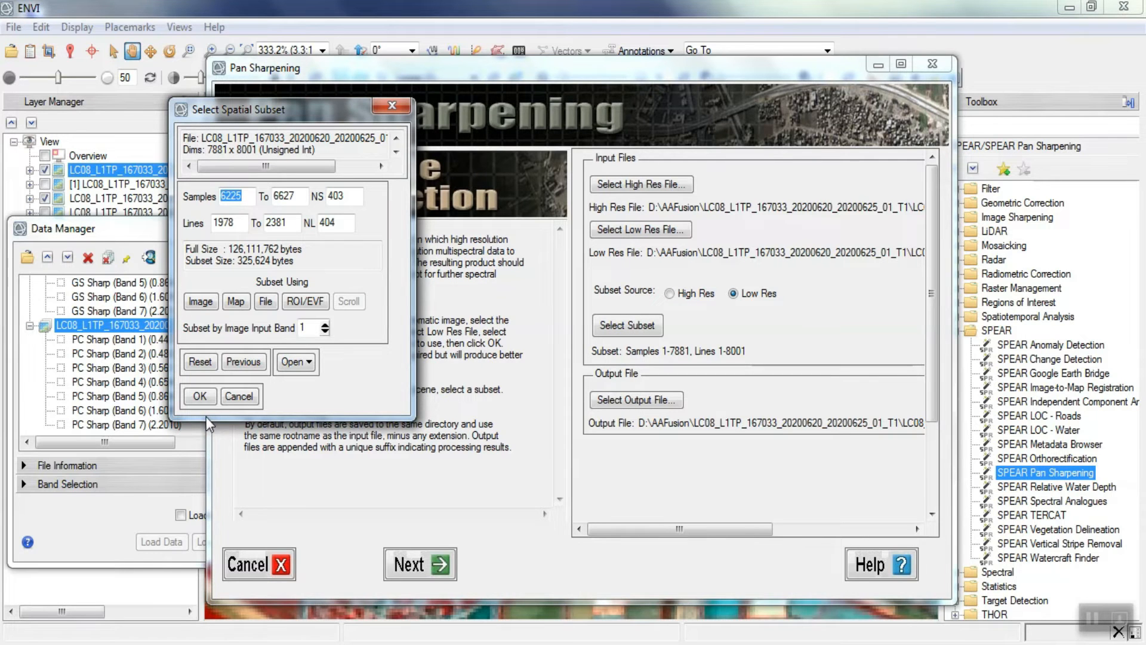
pyautogui.click(200, 397)
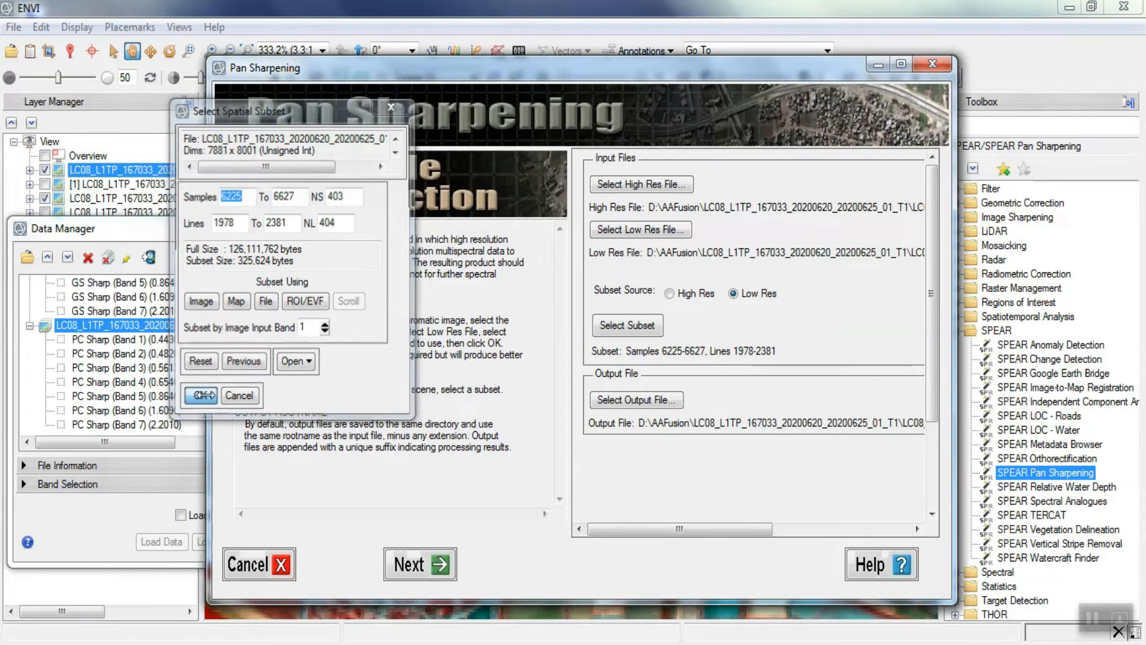
# - Set the output file in the AAFusion folder with a name ending in _MTL_pansharp3
pyautogui.click(610, 396)
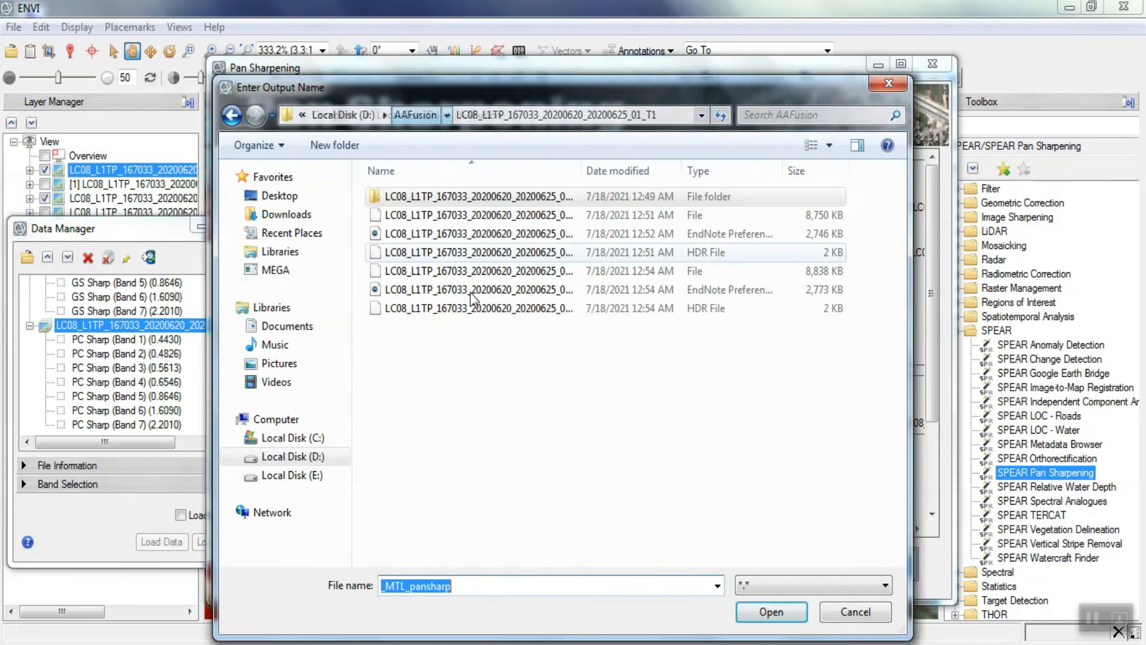
pyautogui.click(479, 584)
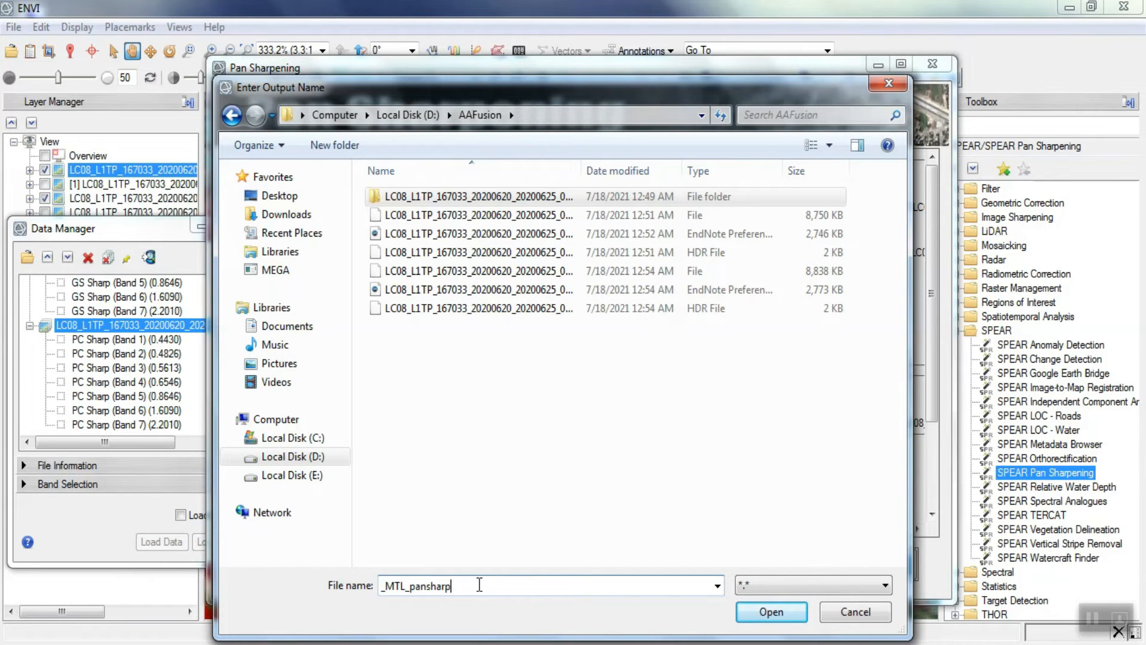
pyautogui.write('3')
pyautogui.click(771, 612)
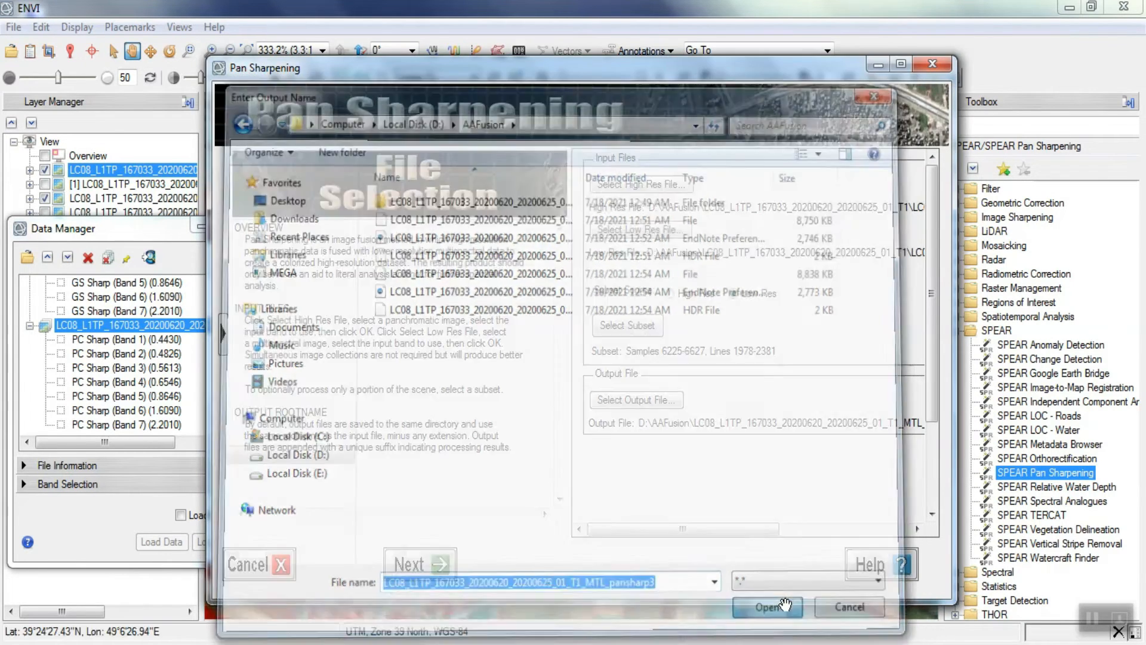
# - Set the co-registration method to Images already co-registered and continue to the co-registration check
pyautogui.click(418, 563)
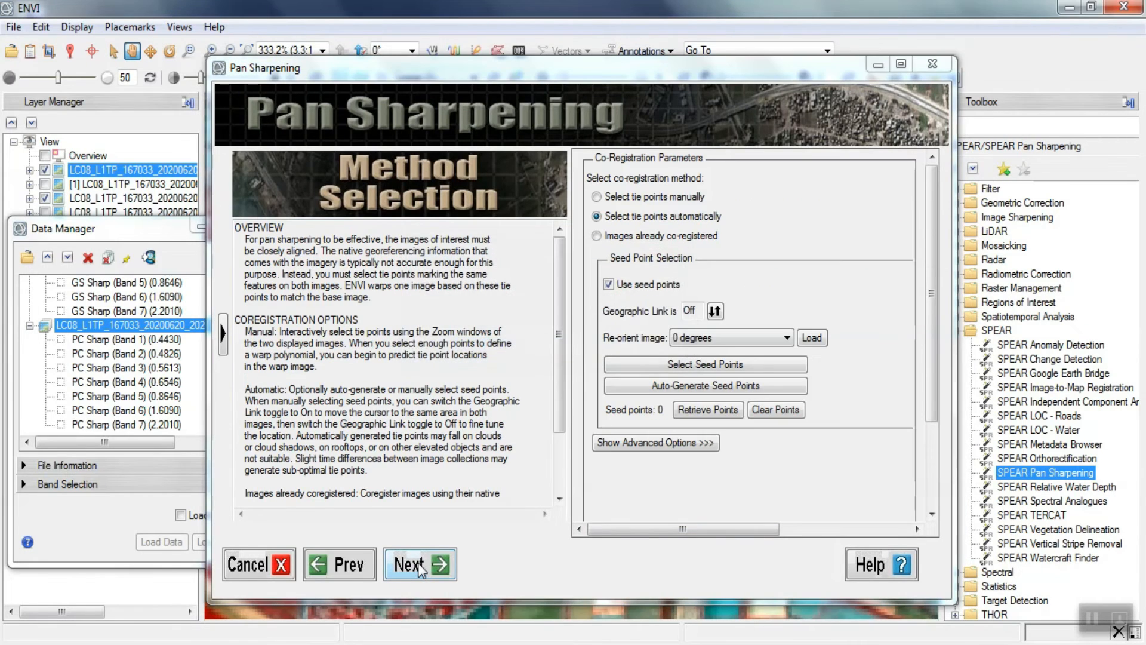
pyautogui.click(598, 237)
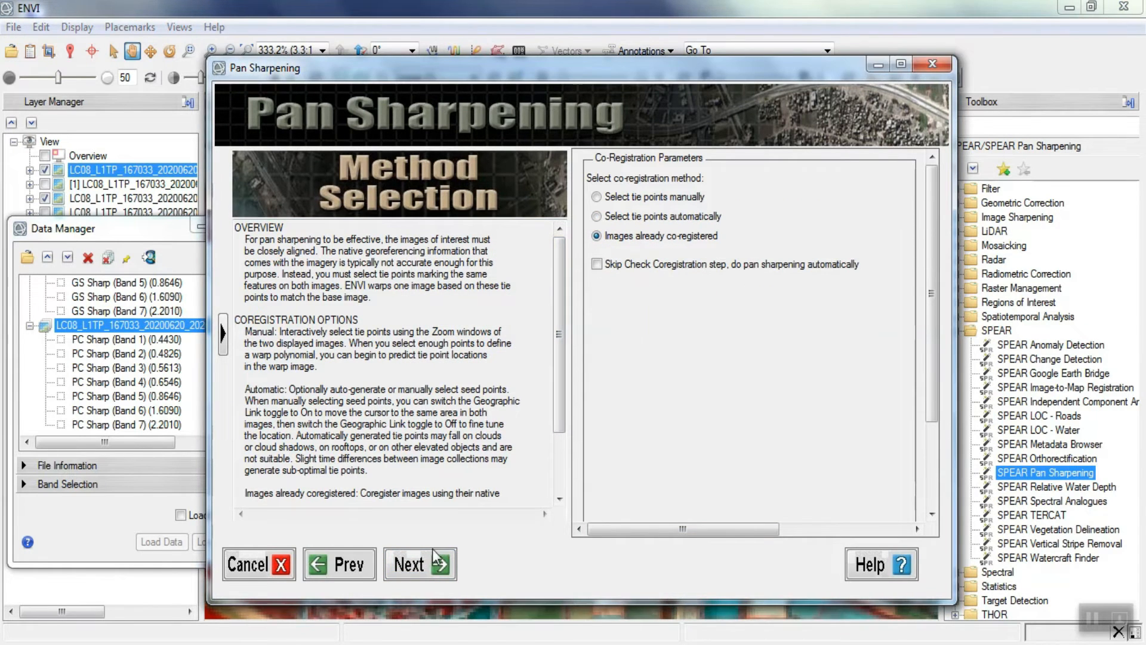
pyautogui.click(420, 563)
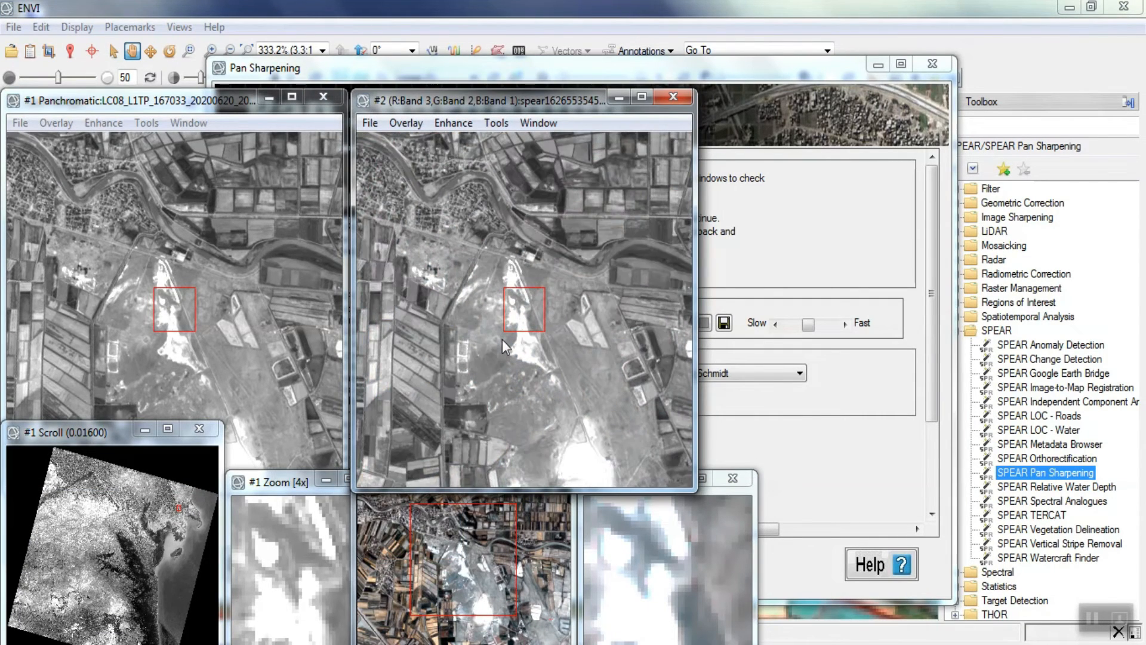
# - Set the sharpening method to Hue, Saturation, Value (HSV) with the natural color bands and run the pan sharpening
pyautogui.click(669, 100)
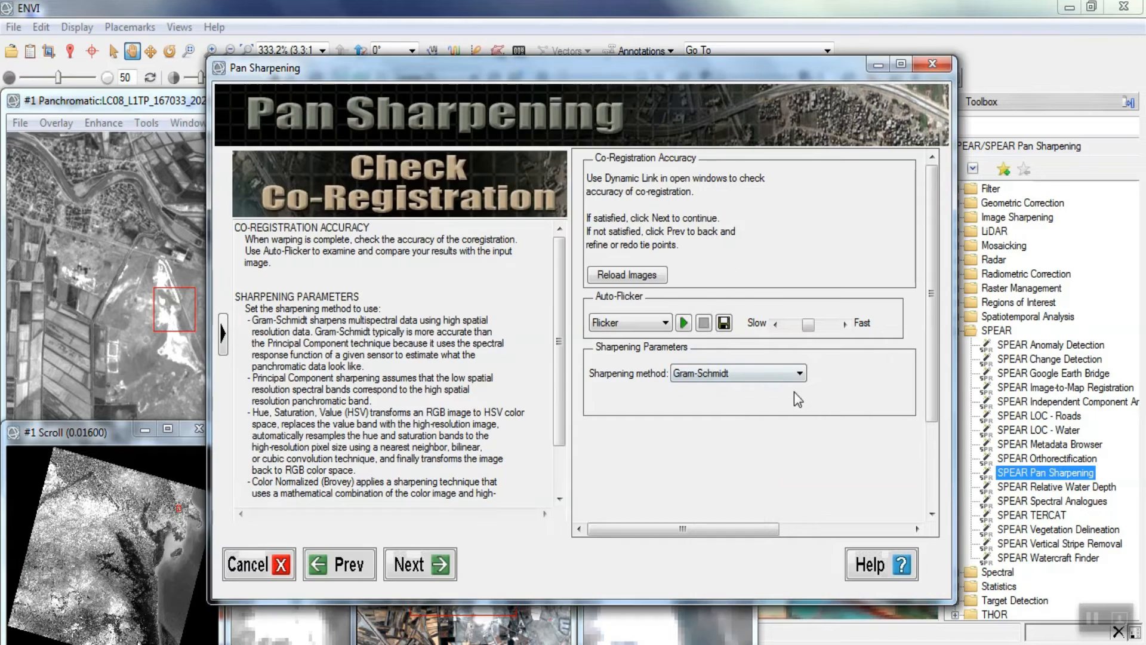
pyautogui.click(746, 371)
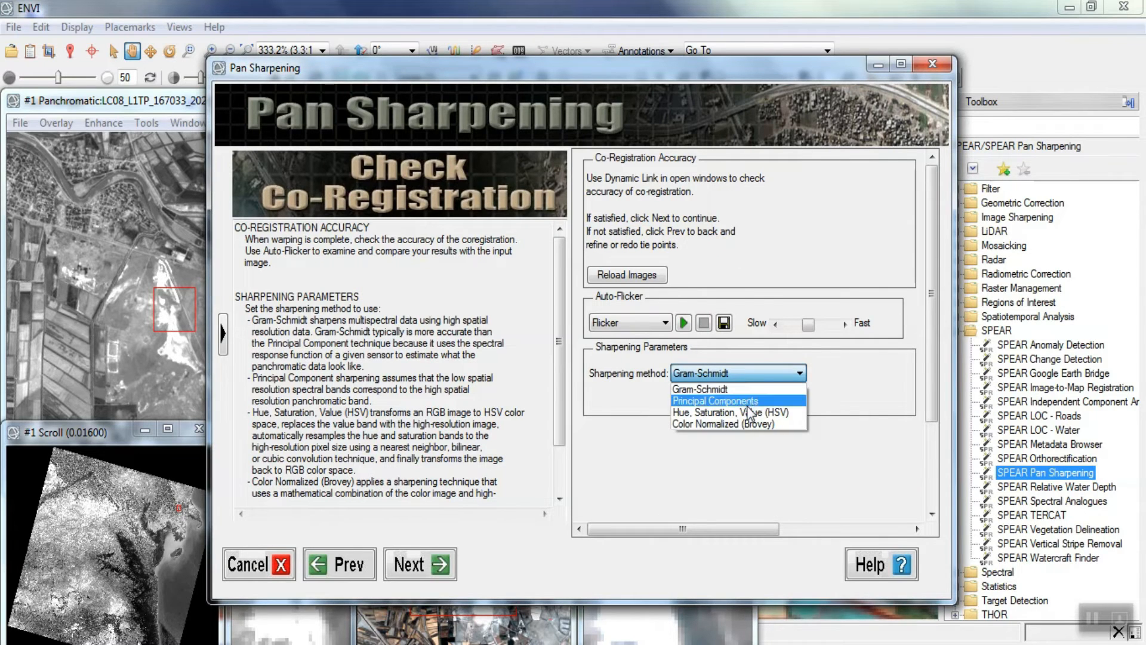
pyautogui.click(786, 416)
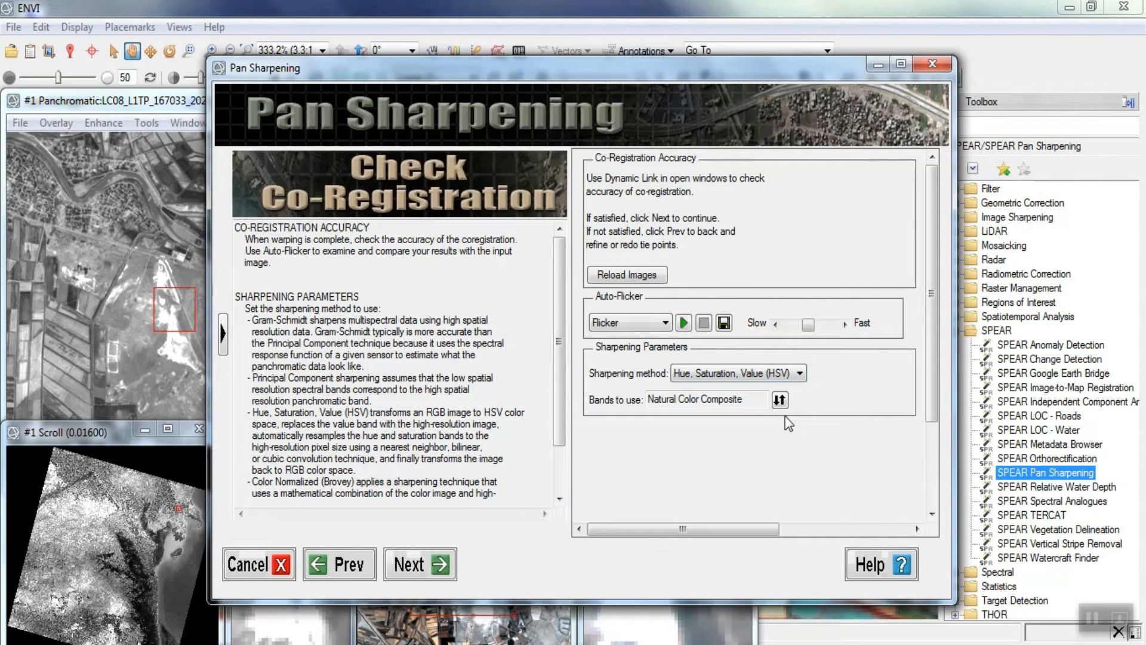
pyautogui.click(780, 400)
pyautogui.click(410, 570)
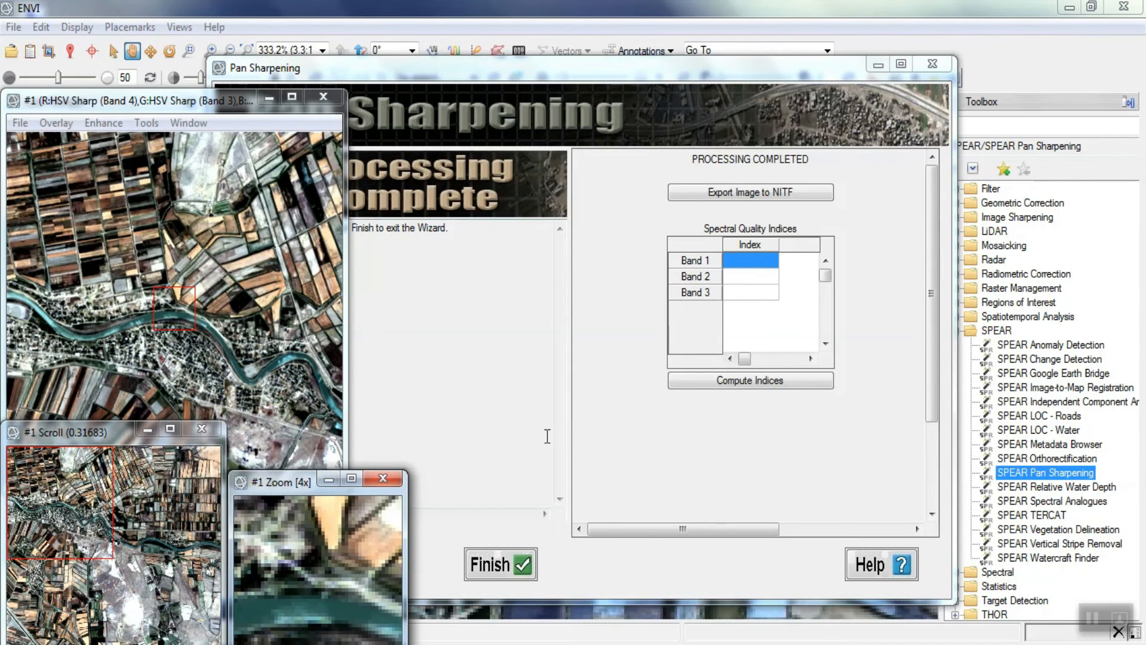
# - Compute the spectral quality indices of the HSV result, and finish the wizard, closing its result display
pyautogui.click(702, 379)
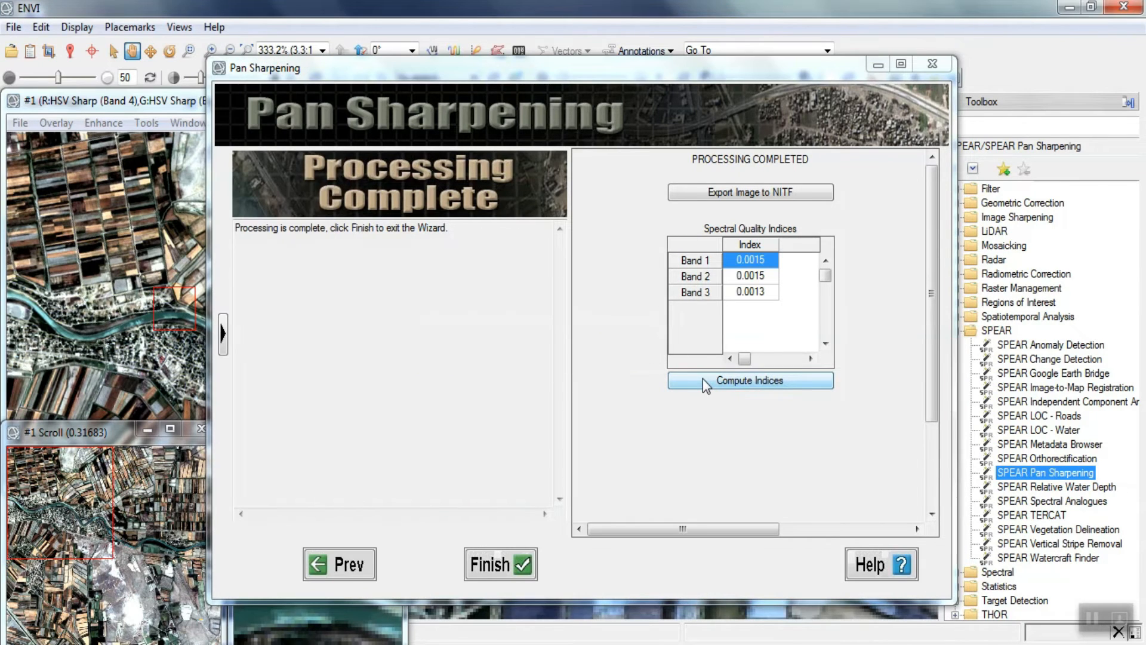
pyautogui.click(488, 563)
pyautogui.click(321, 98)
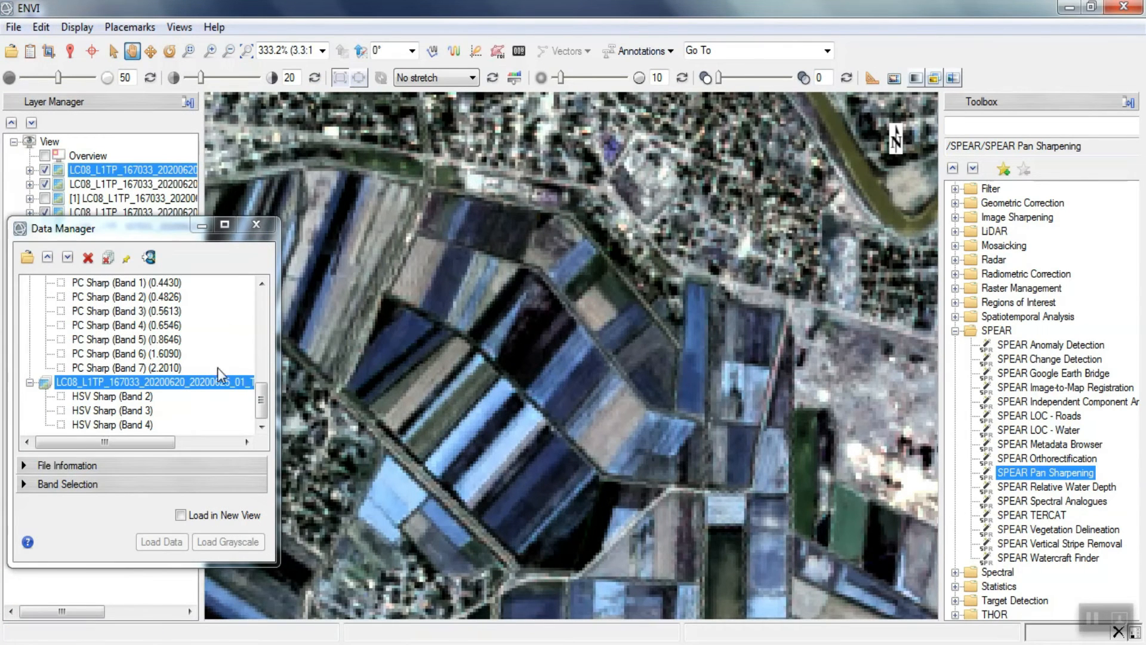
# - Apply a Linear 2% stretch to the pansharp3 layer in the view
pyautogui.click(214, 385)
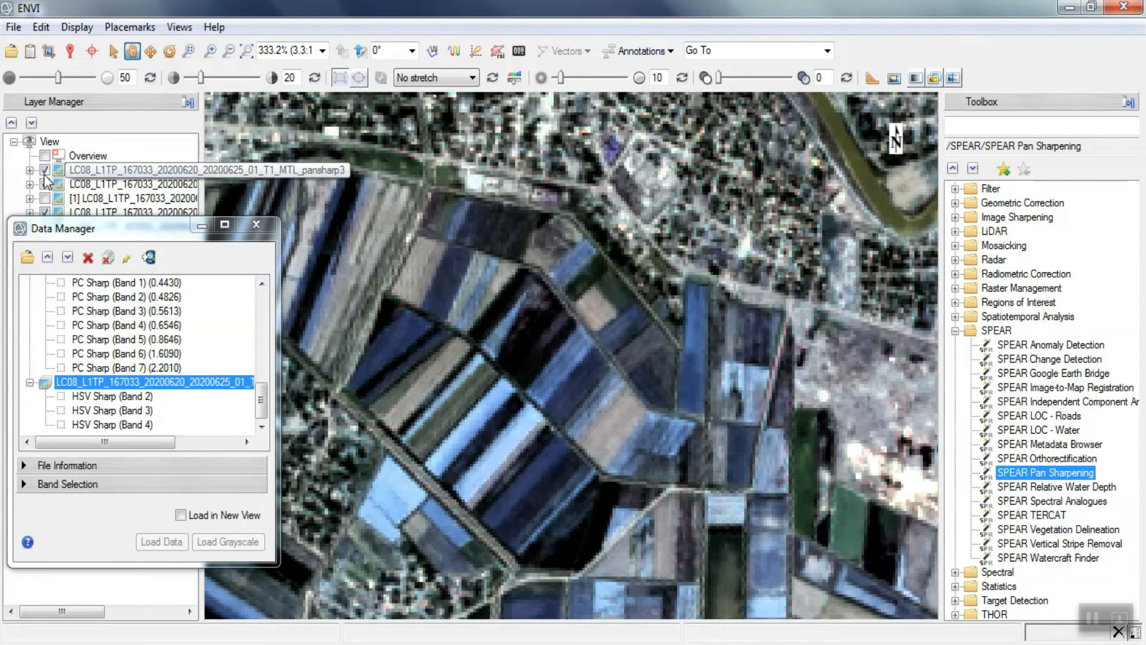
pyautogui.click(421, 78)
pyautogui.click(414, 128)
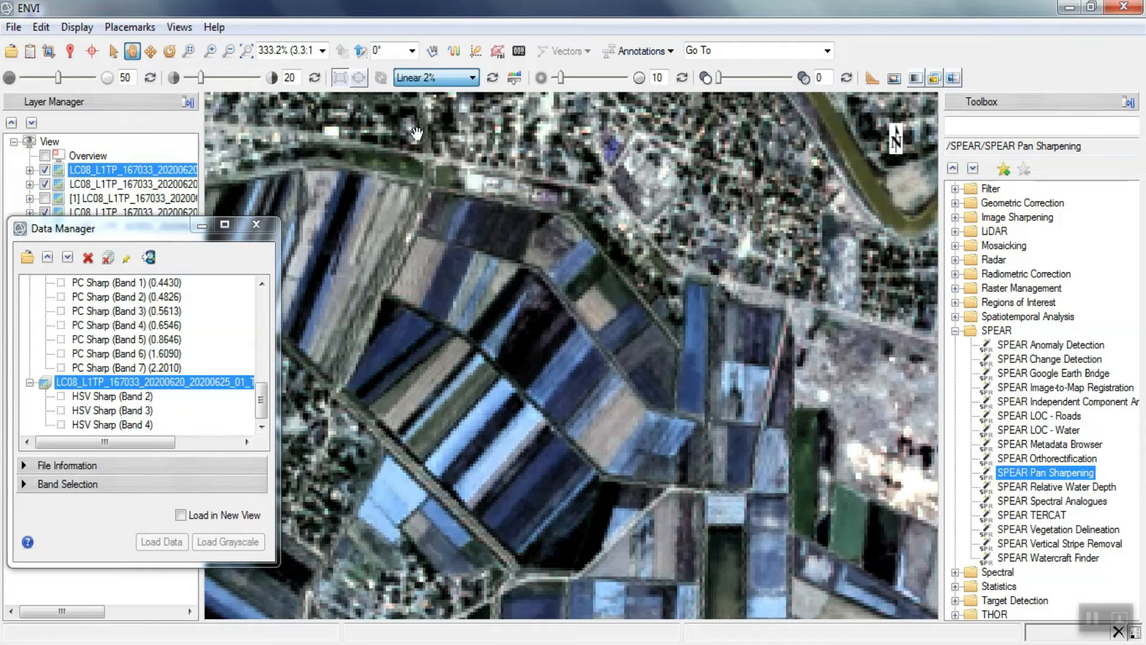
# - Toggle the pansharp3 layer on and off, also hiding pansharp2, to compare the HSV result with the layers beneath
pyautogui.click(45, 170)
pyautogui.click(46, 170)
pyautogui.click(46, 171)
pyautogui.click(45, 171)
pyautogui.click(45, 171)
pyautogui.click(46, 171)
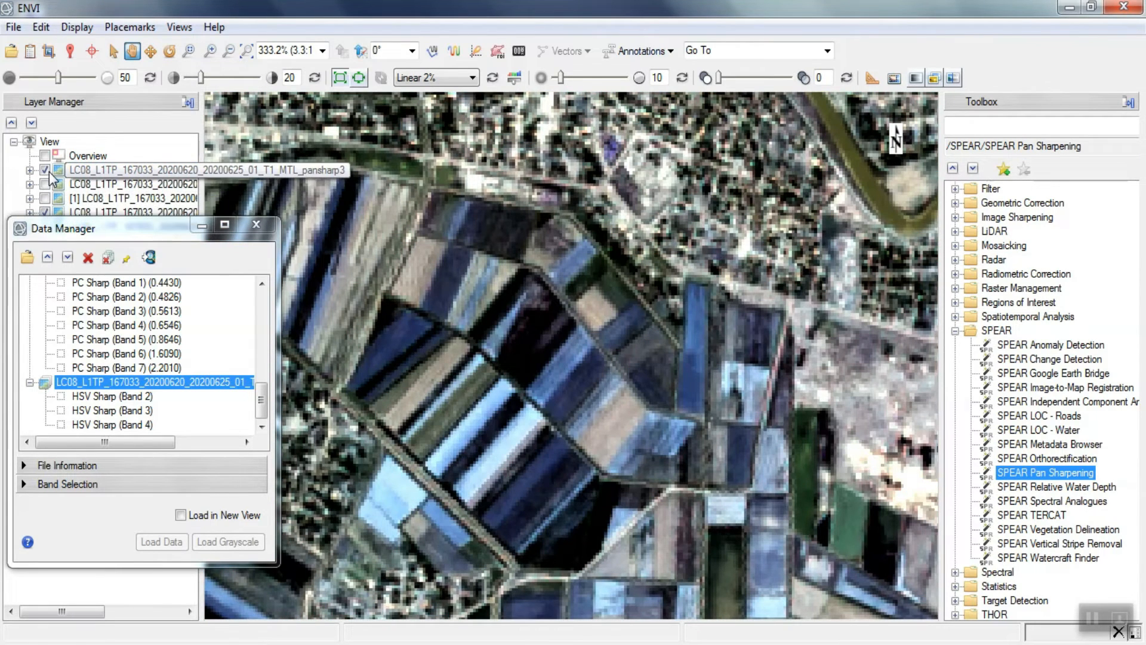
pyautogui.click(46, 171)
pyautogui.click(46, 171)
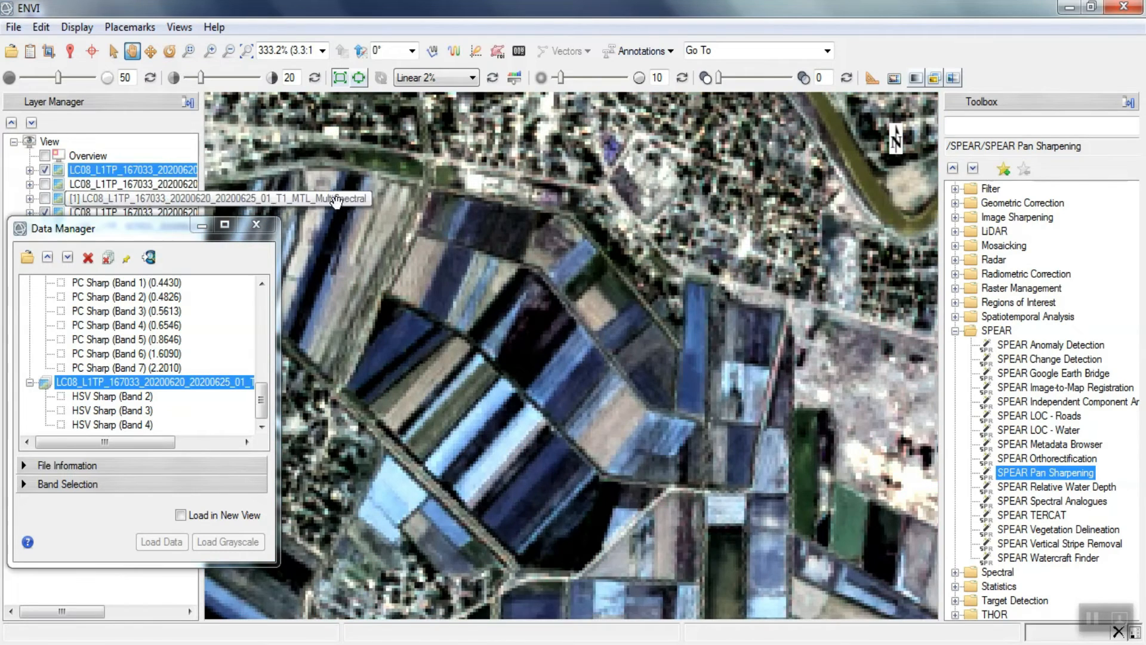
# - Start a new SPEAR Pan Sharpening run with the 15 m Panchromatic band as the high-resolution input
pyautogui.doubleClick(1040, 473)
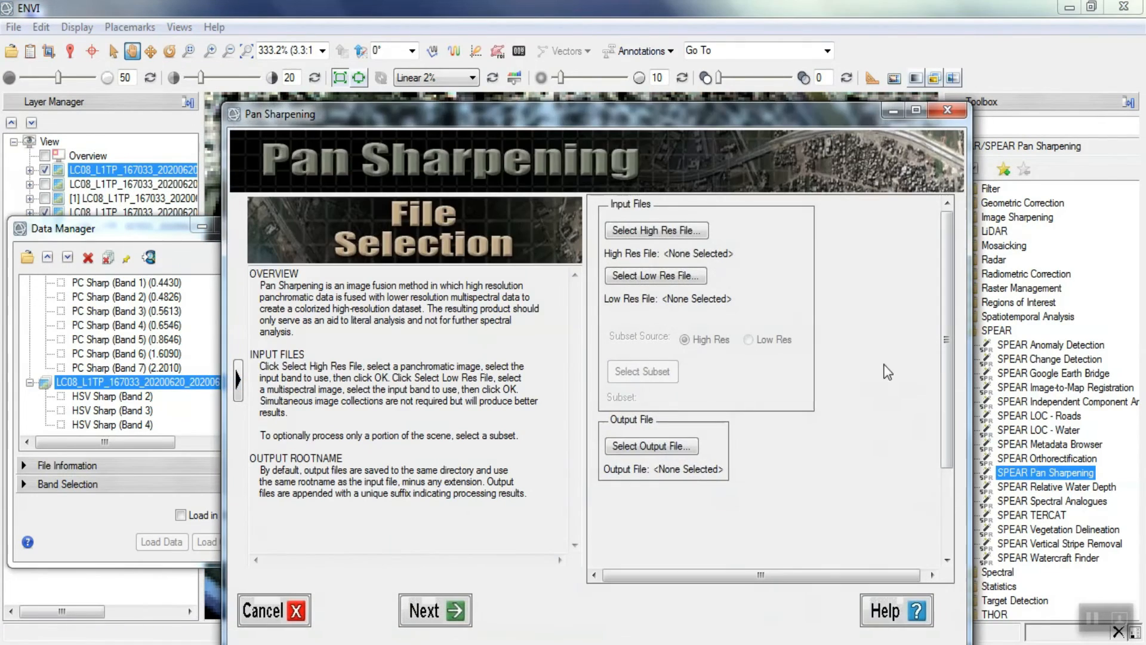
pyautogui.click(669, 231)
pyautogui.moveTo(388, 182); pyautogui.dragTo(389, 266)
pyautogui.click(319, 264)
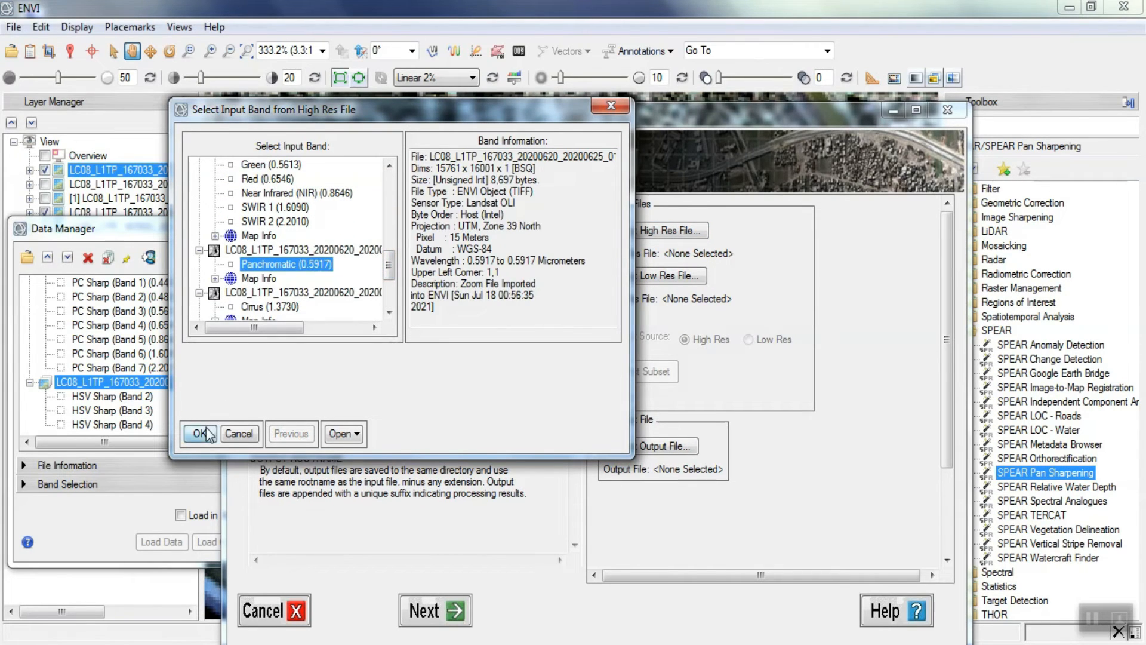
pyautogui.click(213, 427)
# - Set the seven-band 30 m multispectral file as the low-resolution input, with the Green band for matching
pyautogui.click(655, 276)
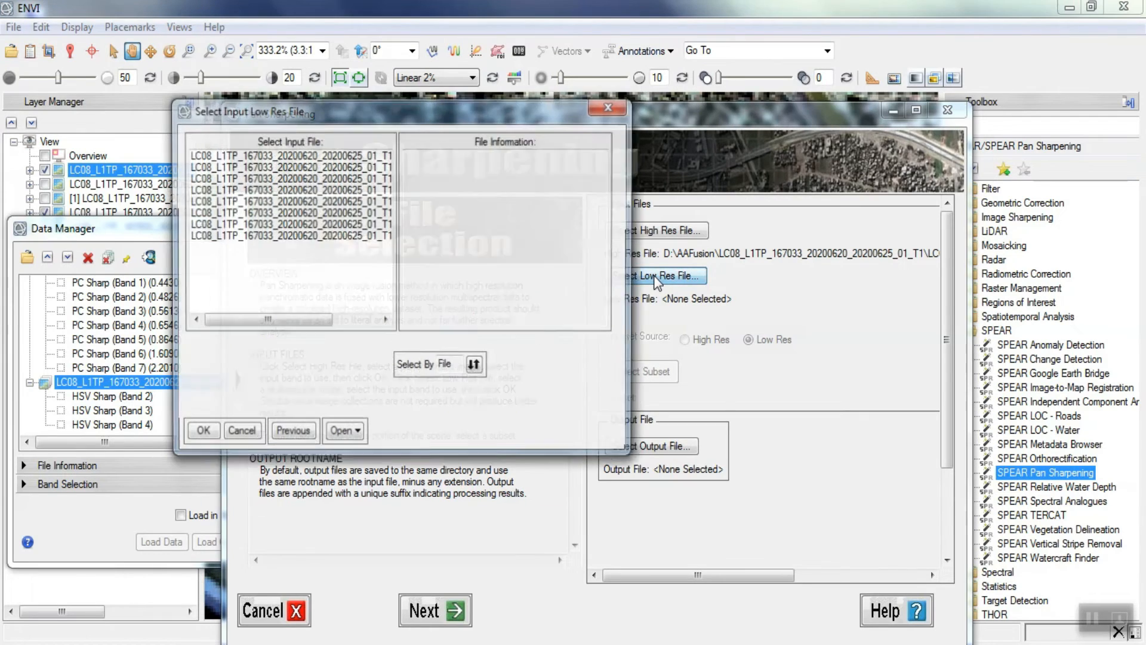
pyautogui.click(370, 189)
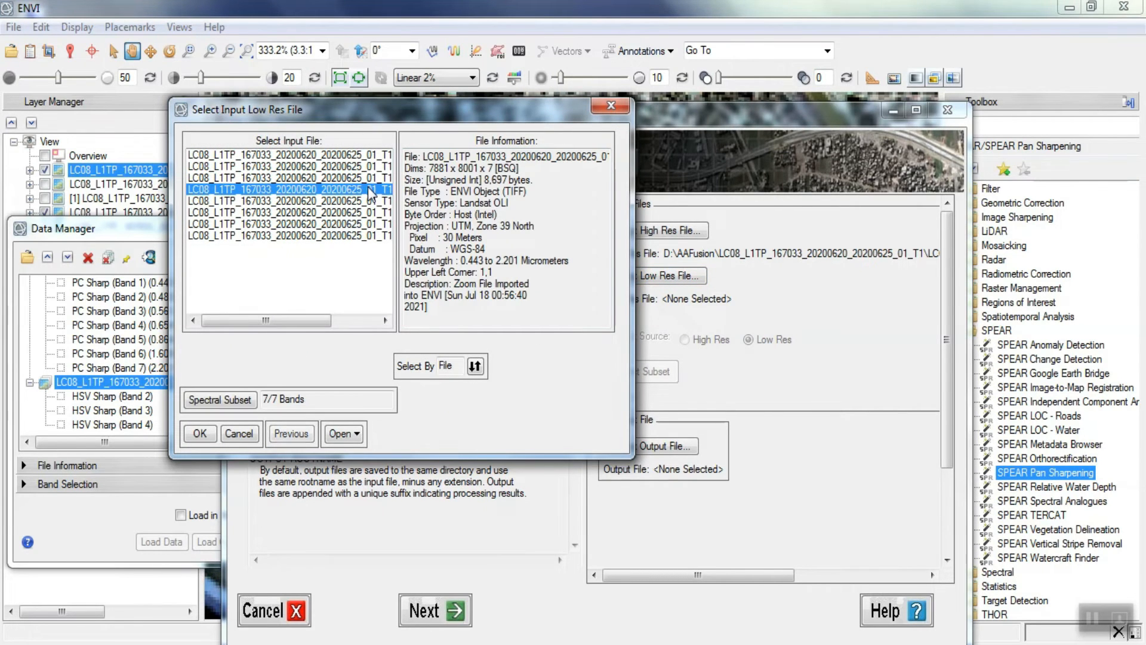
pyautogui.click(209, 434)
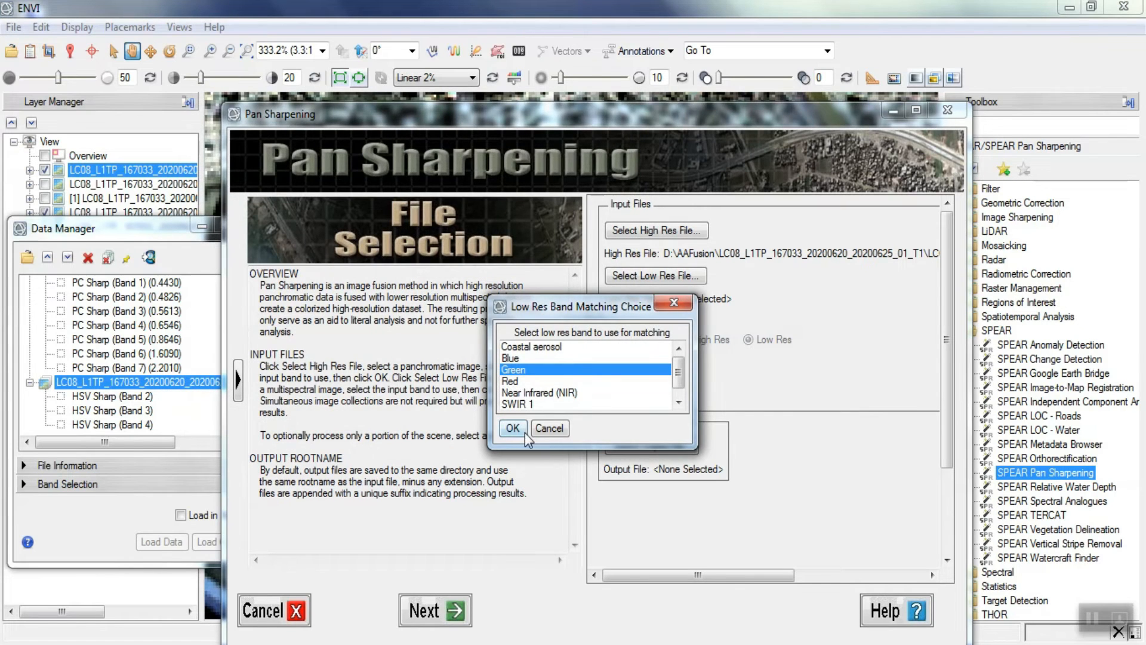
pyautogui.click(526, 435)
# - Restrict processing to the extent of an existing pan-sharpened file, covering samples 6225-6626 and lines 1979-2380
pyautogui.click(644, 370)
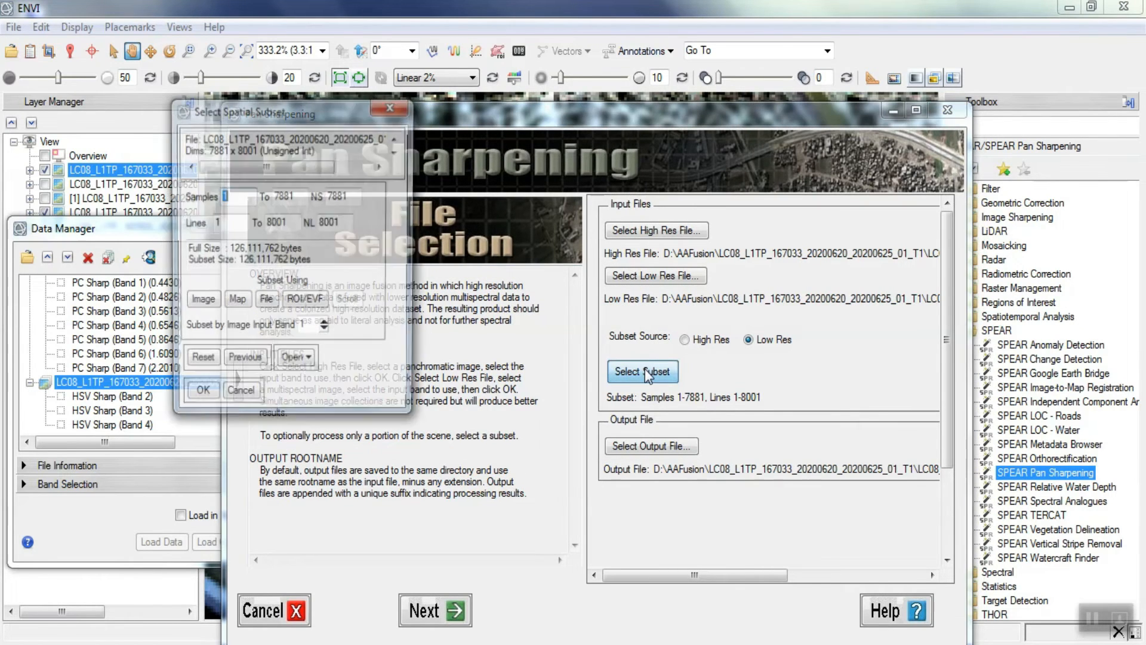
pyautogui.click(266, 302)
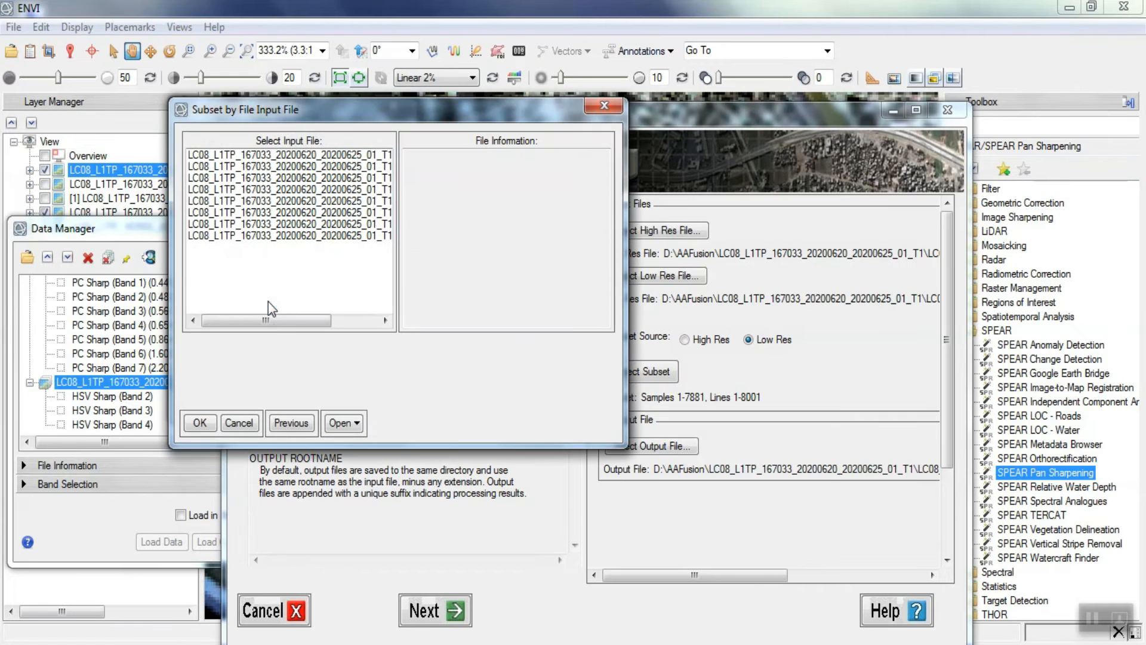
pyautogui.click(259, 157)
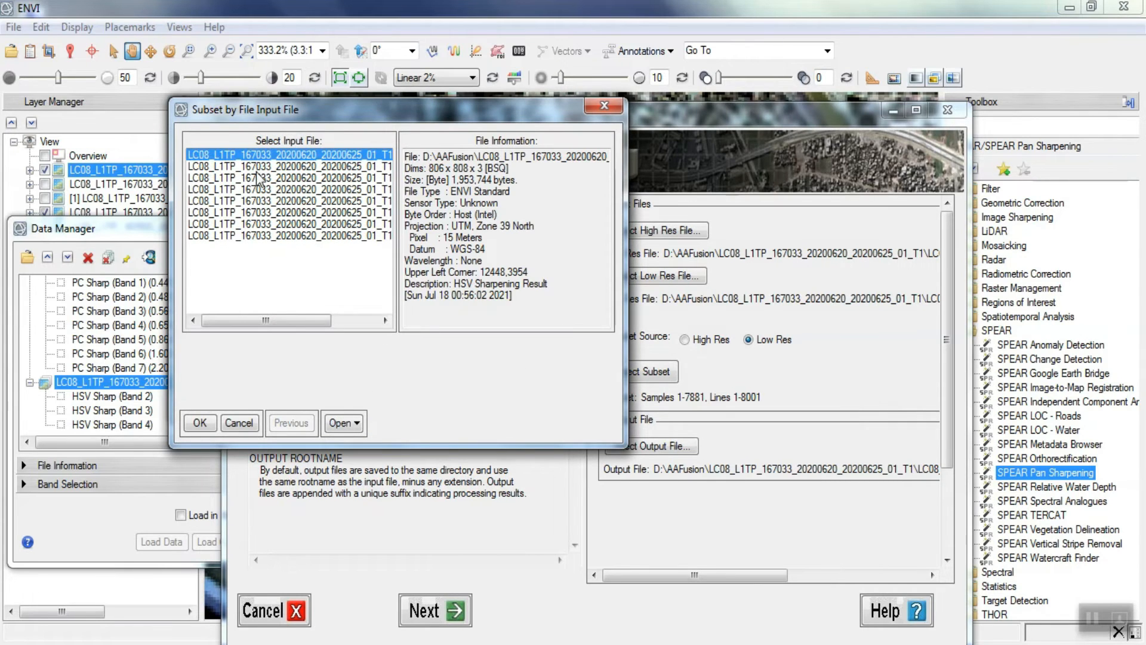
pyautogui.click(257, 176)
pyautogui.click(200, 423)
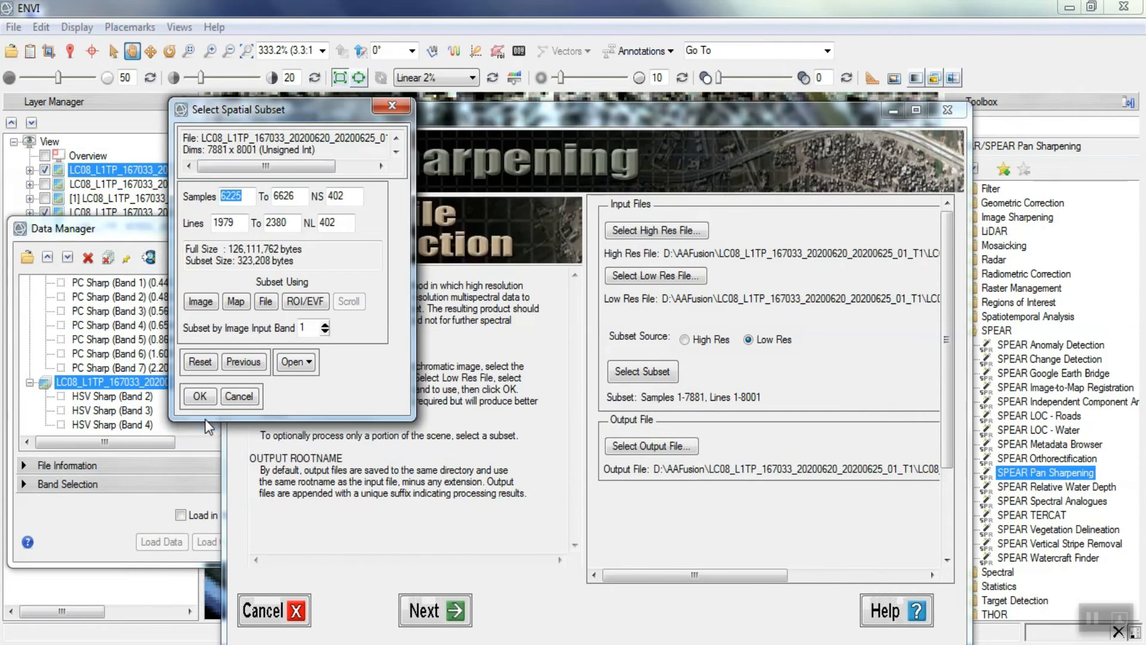
pyautogui.click(200, 397)
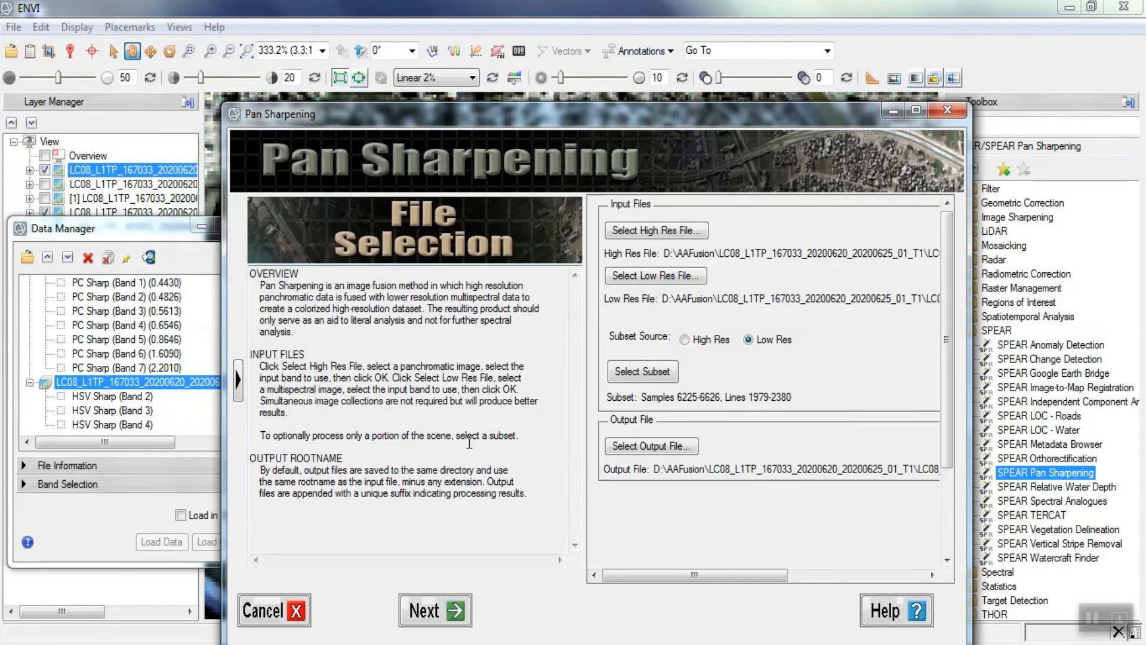
# - Set the output file in the AAFusion folder, with a name ending in MTL_pansharp4
pyautogui.click(664, 448)
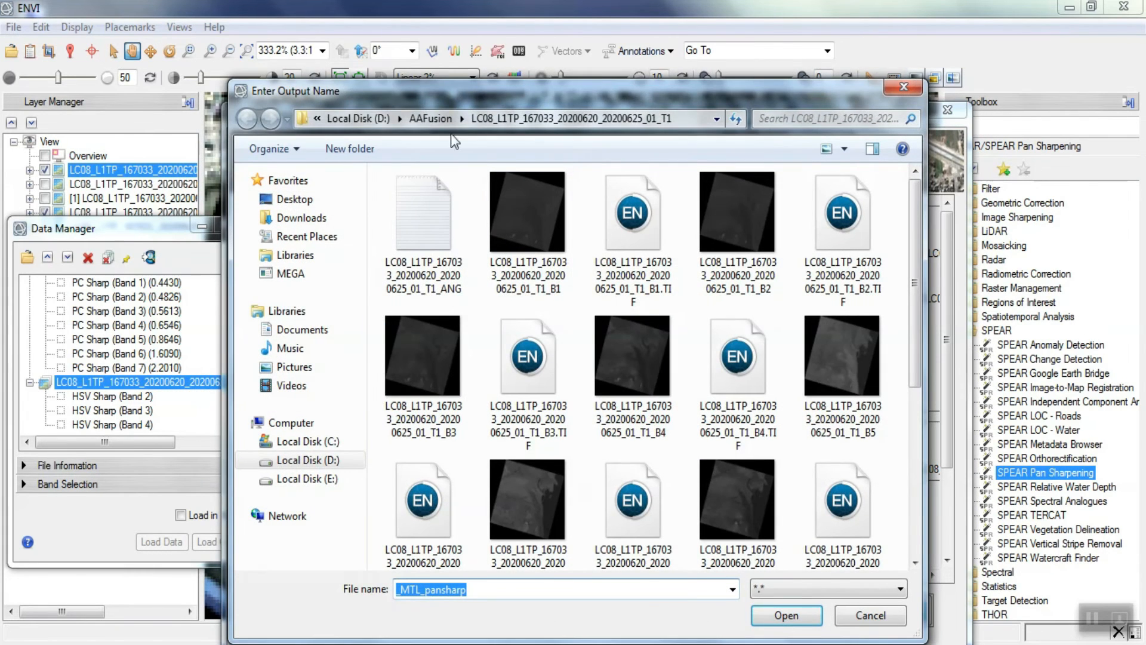
pyautogui.click(439, 116)
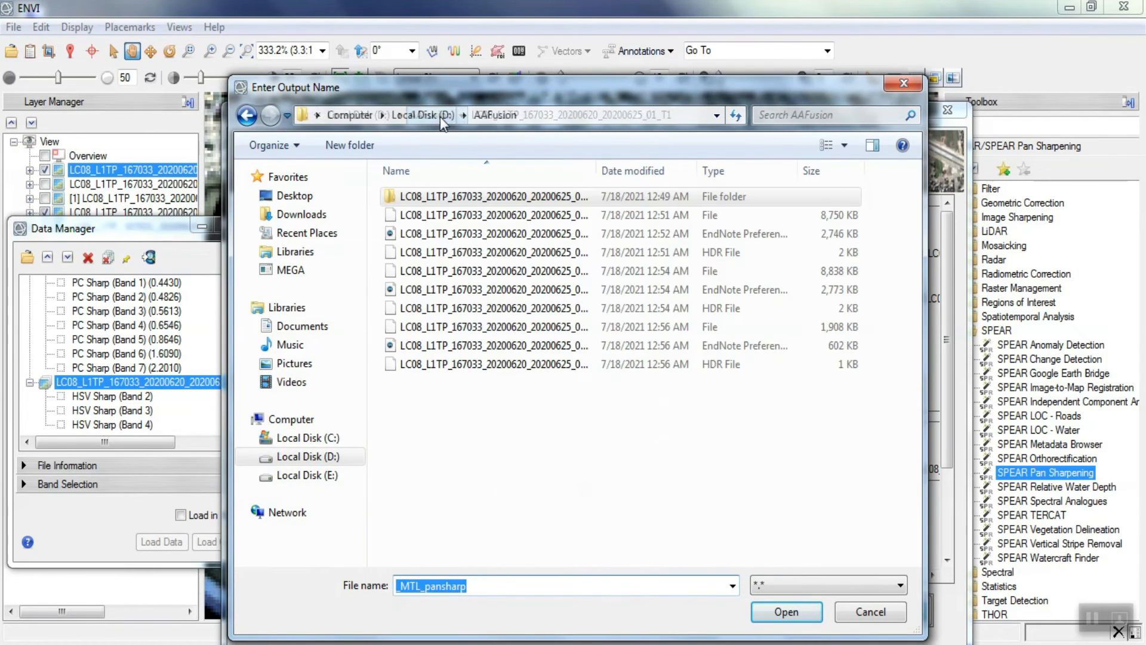
pyautogui.click(475, 588)
pyautogui.write('4')
pyautogui.click(787, 612)
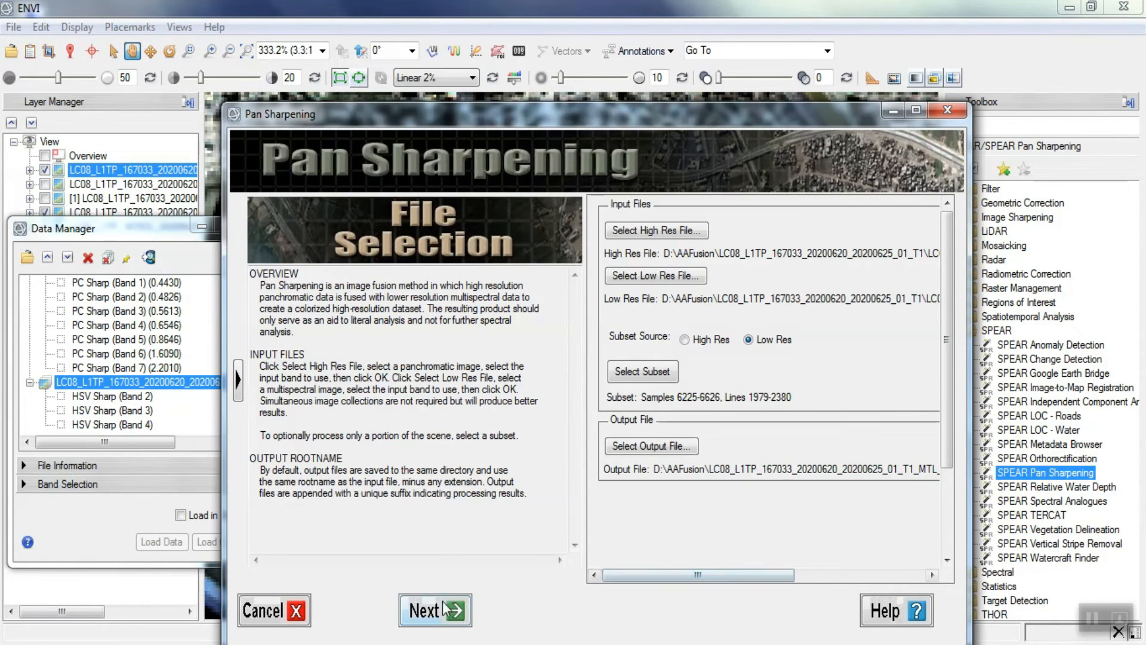
# - Set the co-registration method to images already co-registered and proceed to the co-registration check
pyautogui.click(427, 614)
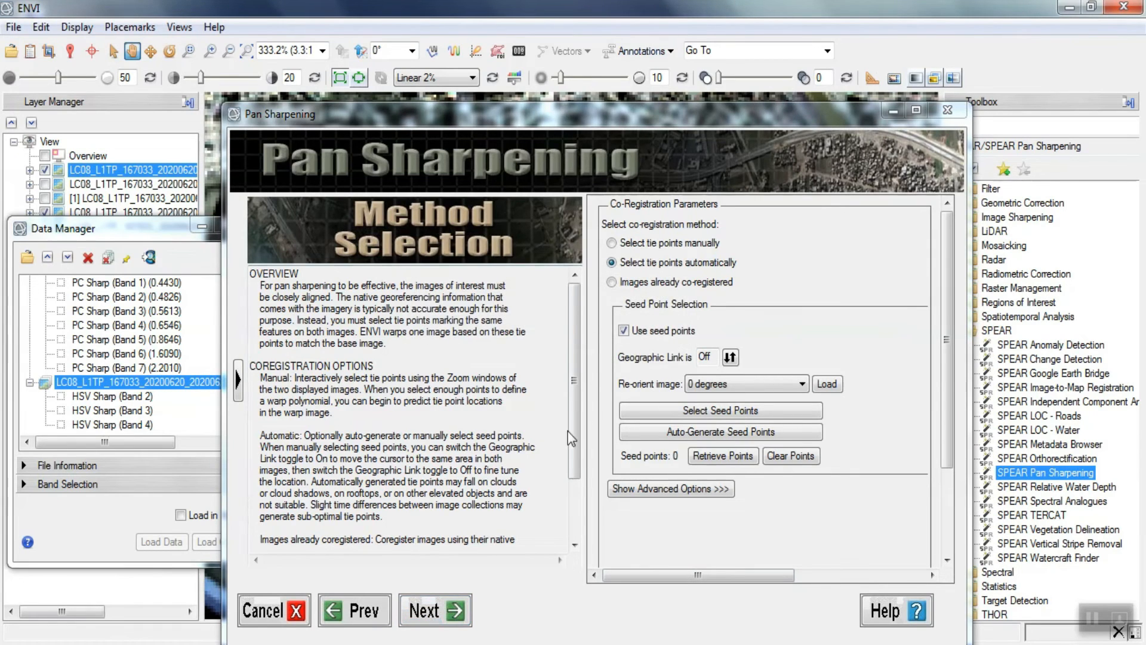
pyautogui.click(635, 287)
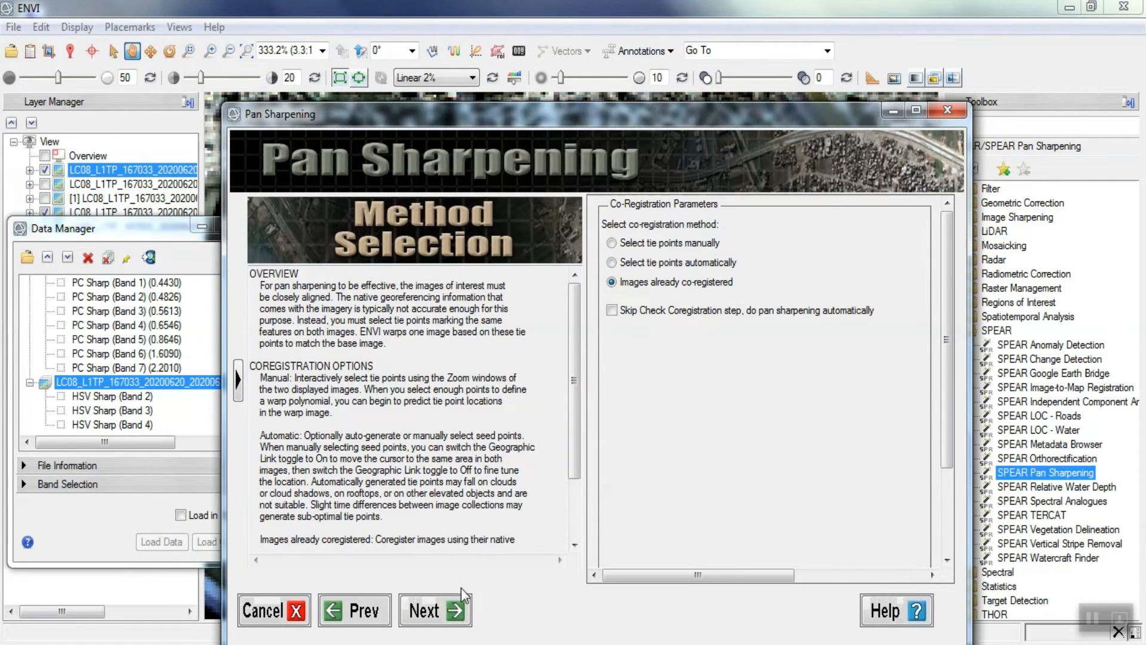
pyautogui.click(426, 610)
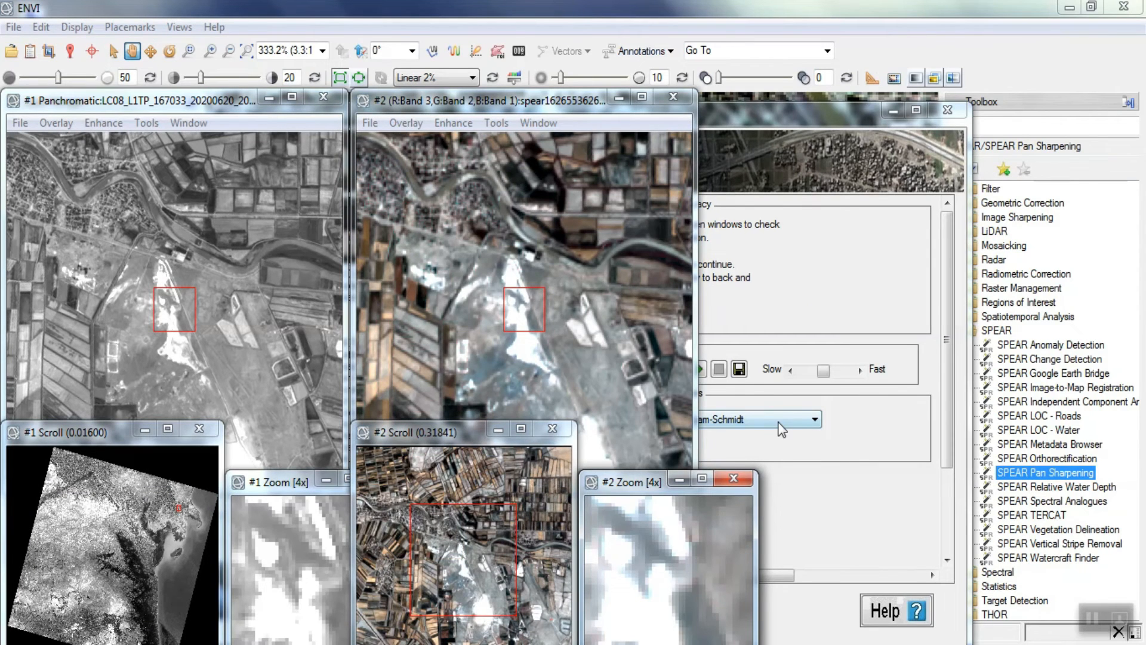
# - Set the sharpening method to Color Normalized (Brovey) with the False Color Composite bands and run the pan sharpening
pyautogui.click(778, 421)
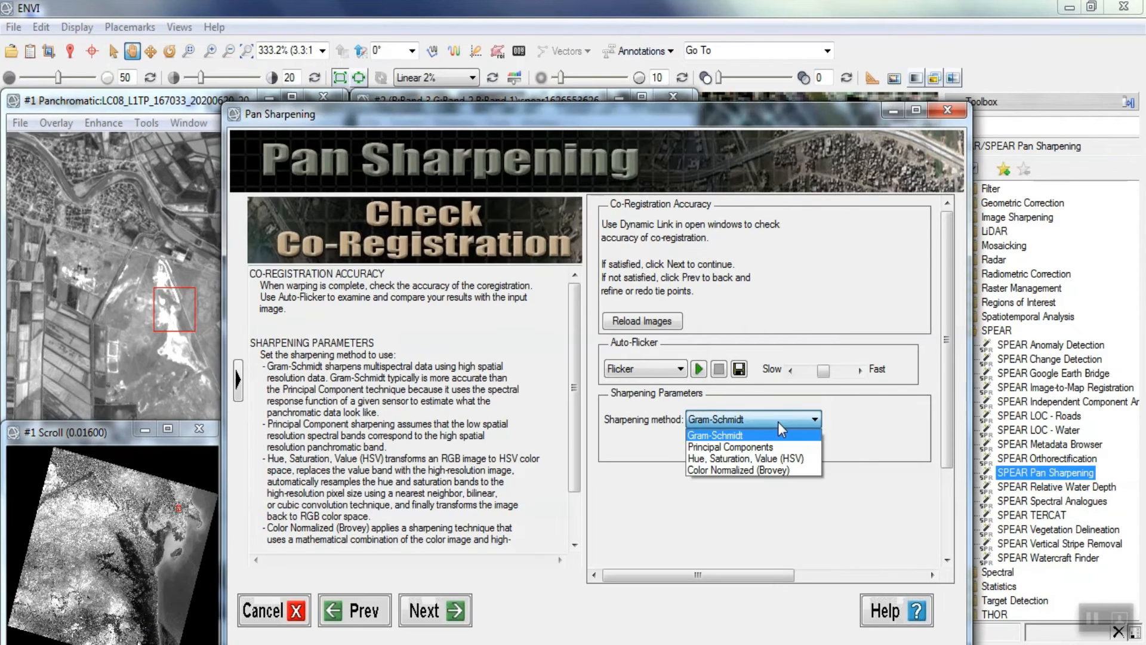
pyautogui.click(789, 471)
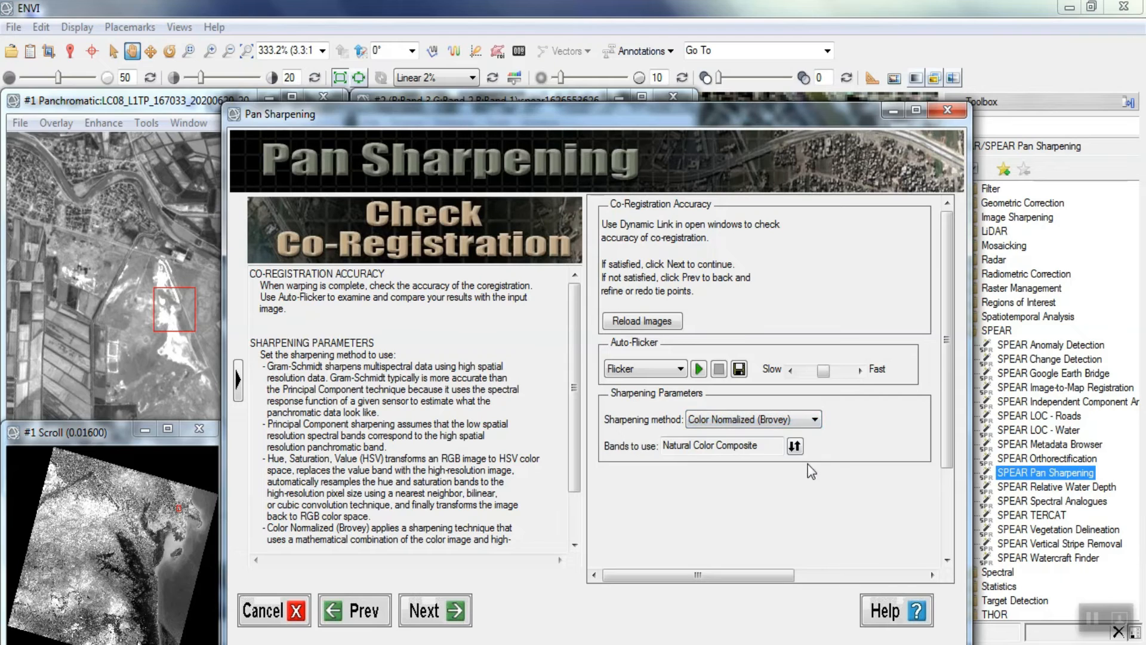
pyautogui.click(795, 447)
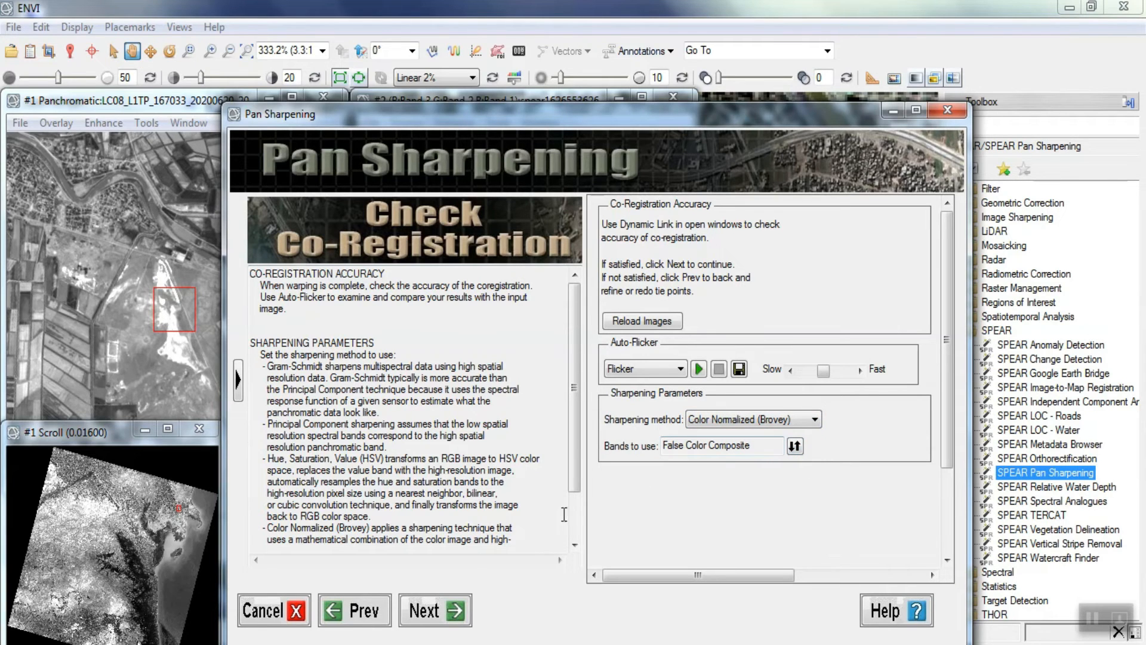
pyautogui.click(434, 609)
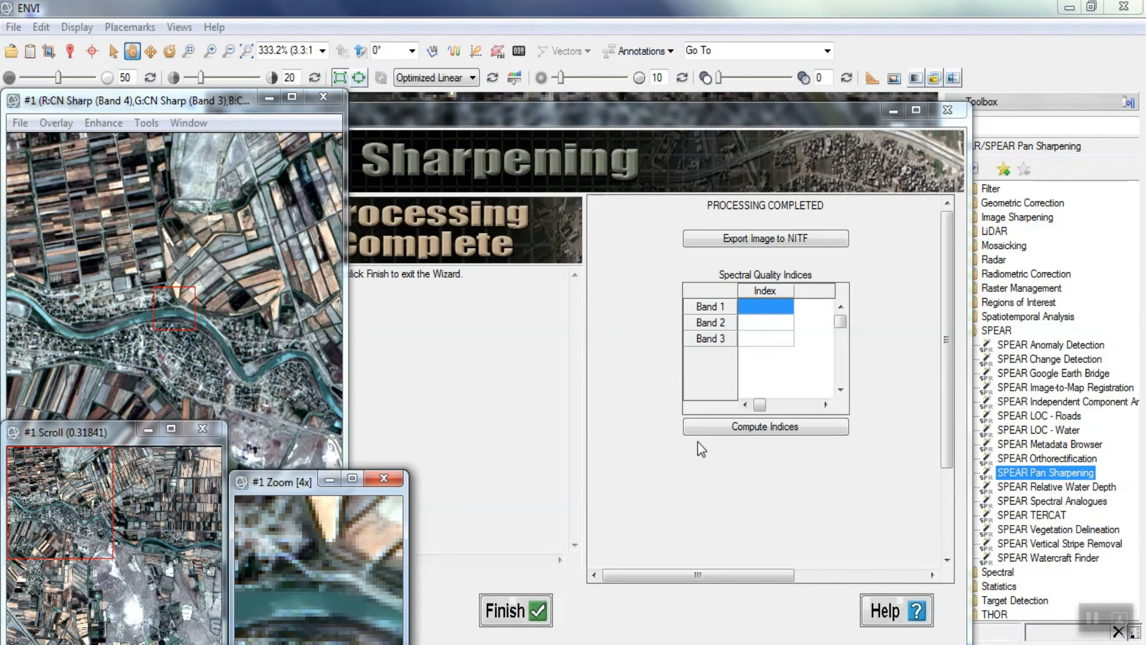
# - Compute the spectral quality indices of the Brovey result, and finish the wizard, closing its result display
pyautogui.click(715, 427)
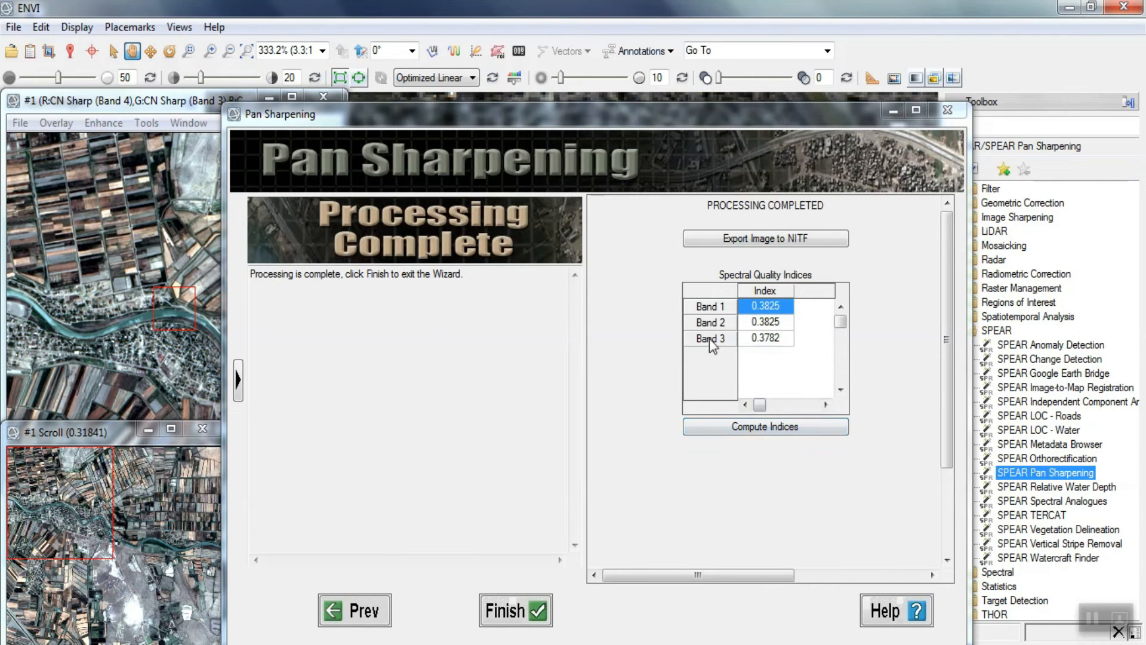
pyautogui.click(514, 610)
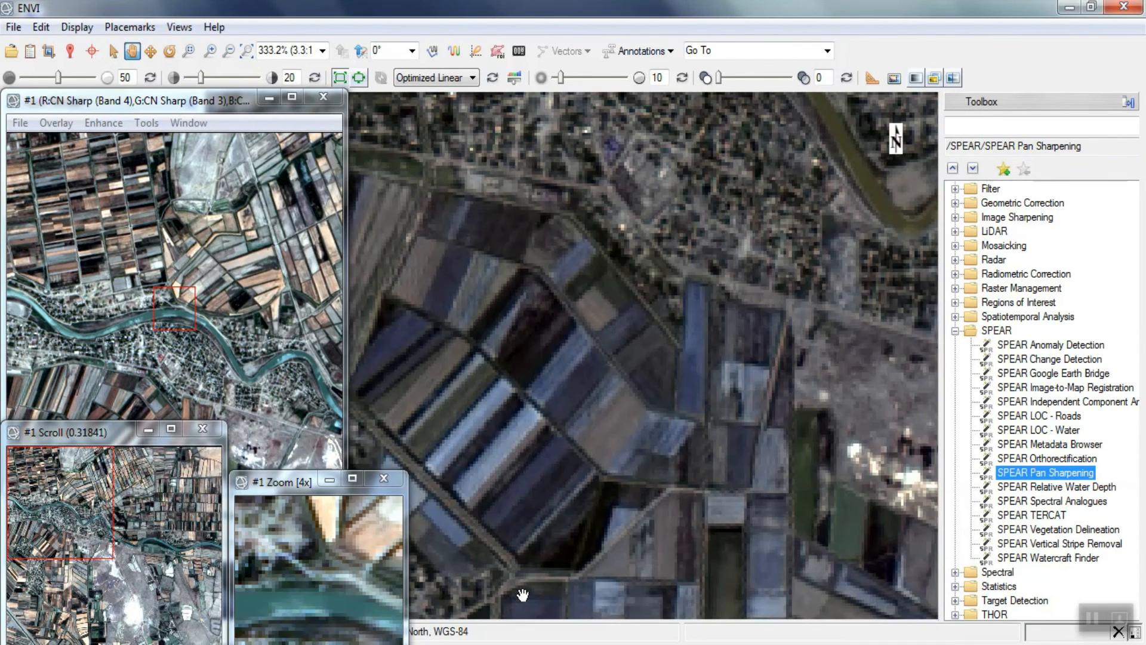
pyautogui.click(323, 97)
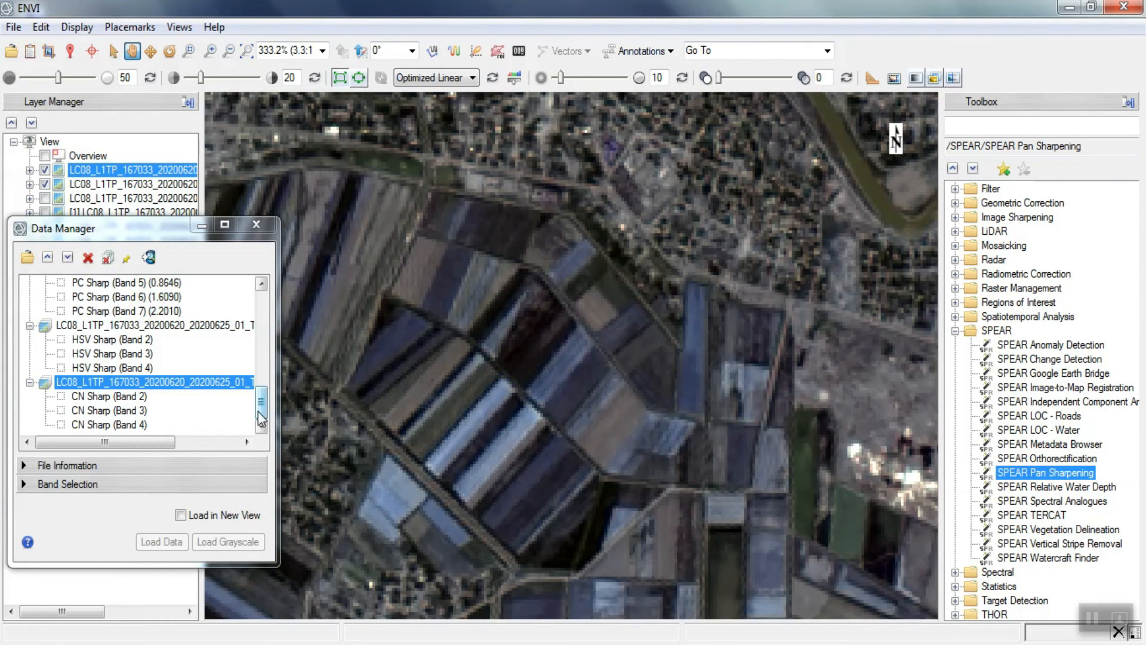
# - Load a color composite of the CN Sharp bands 2, 3 and 4 into the view and apply a Linear 2% stretch to it
pyautogui.rightClick(215, 385)
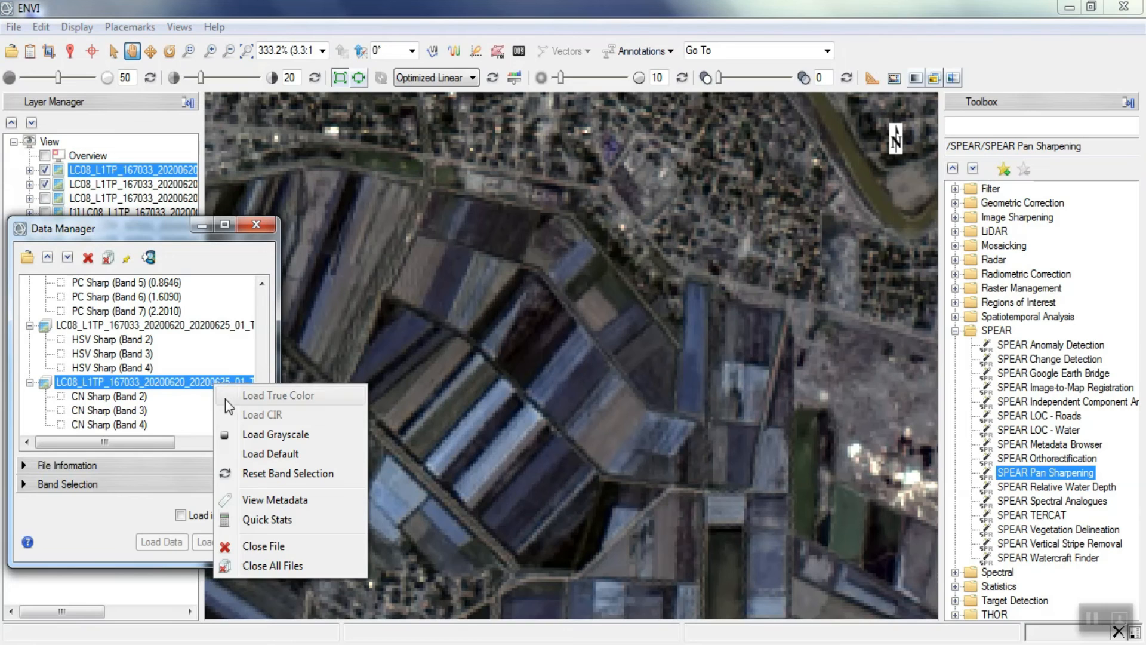
pyautogui.click(192, 391)
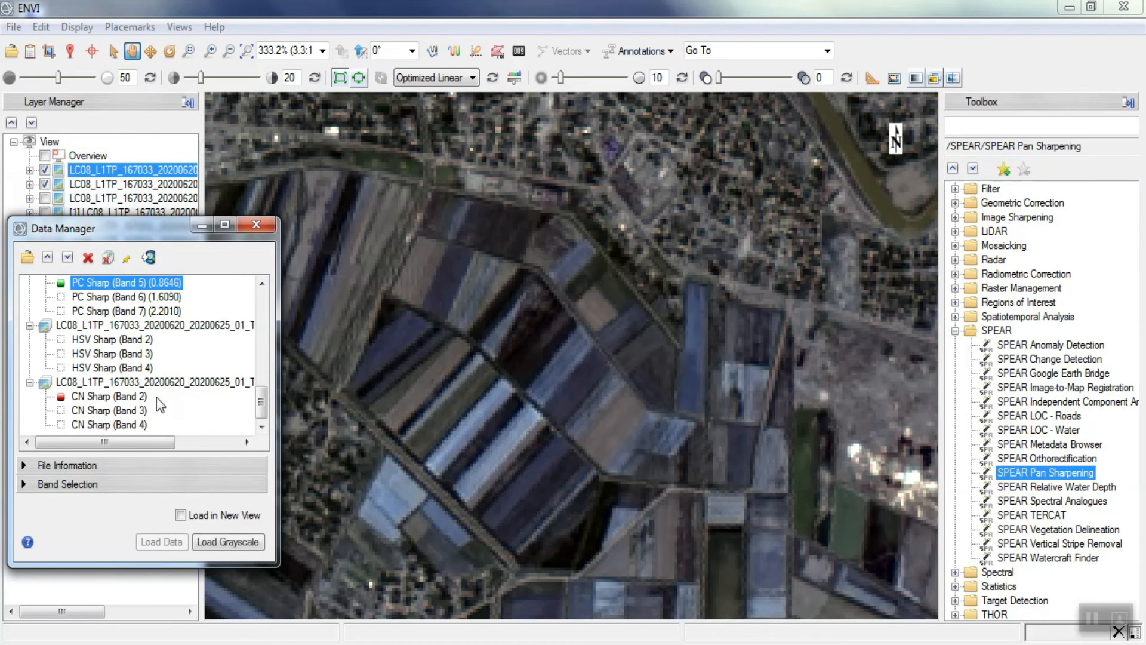
pyautogui.click(61, 410)
pyautogui.click(61, 424)
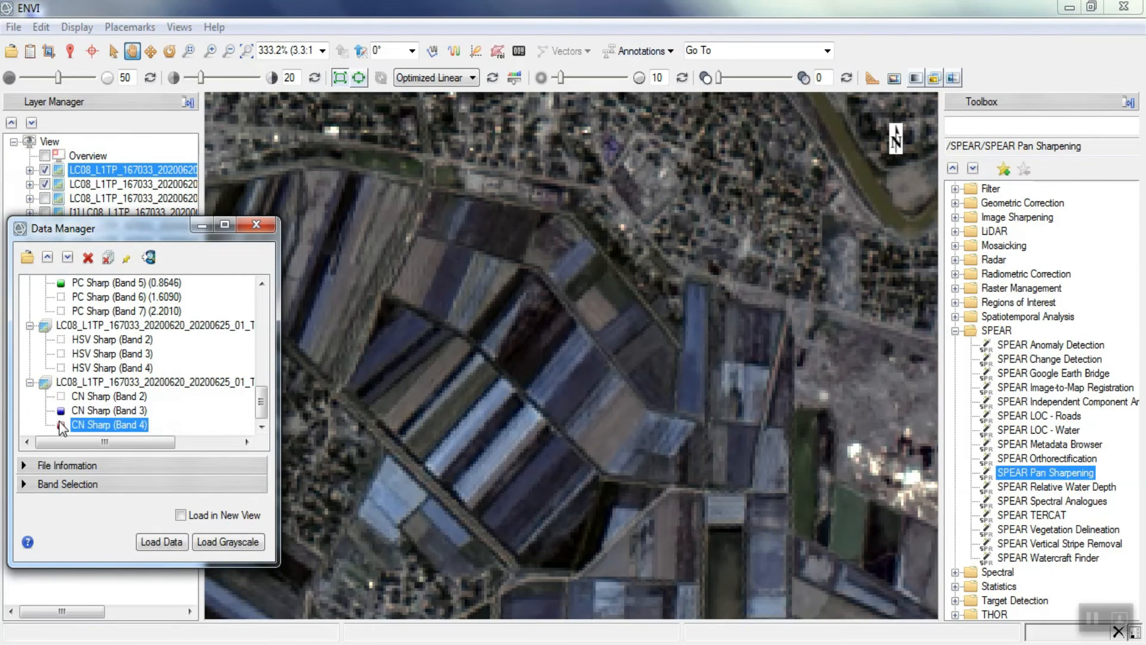
pyautogui.click(61, 396)
pyautogui.click(165, 540)
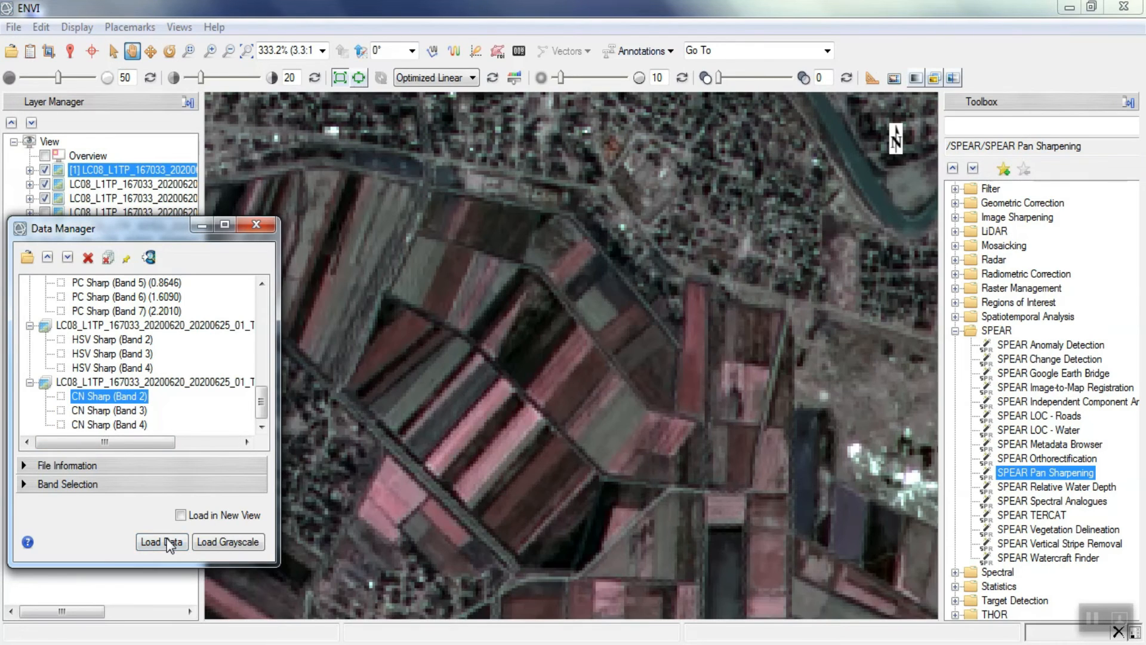
pyautogui.click(467, 77)
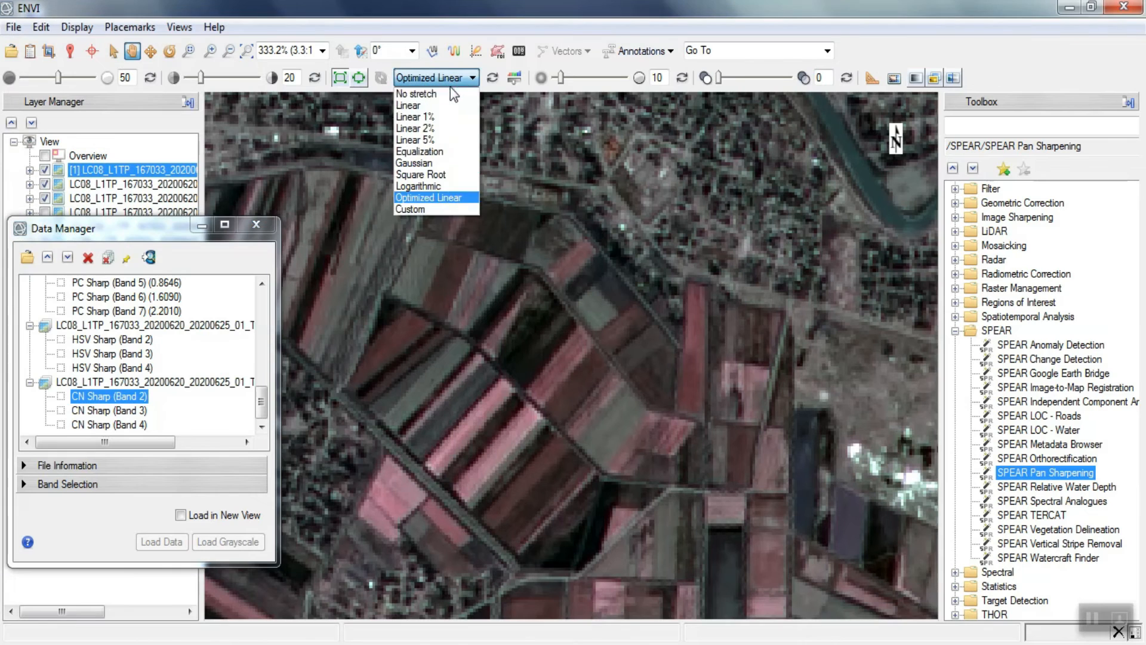
pyautogui.click(449, 127)
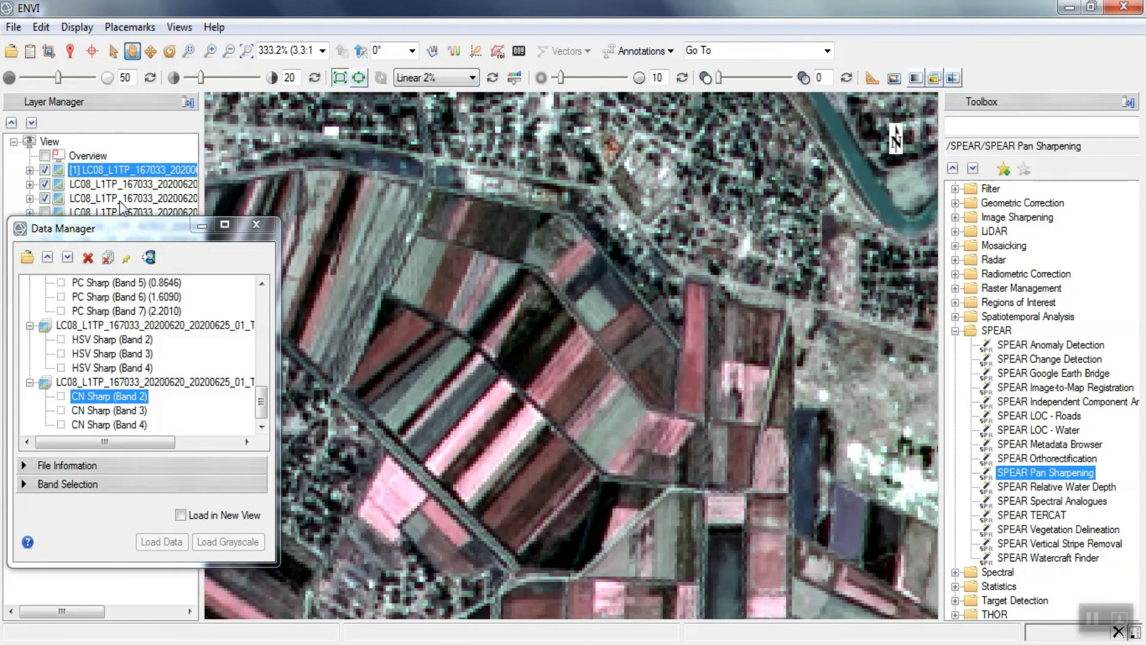
# - Hide the other upper layers and toggle the new pansharp4 composite on and off to compare it with the false-color layer beneath
pyautogui.click(45, 169)
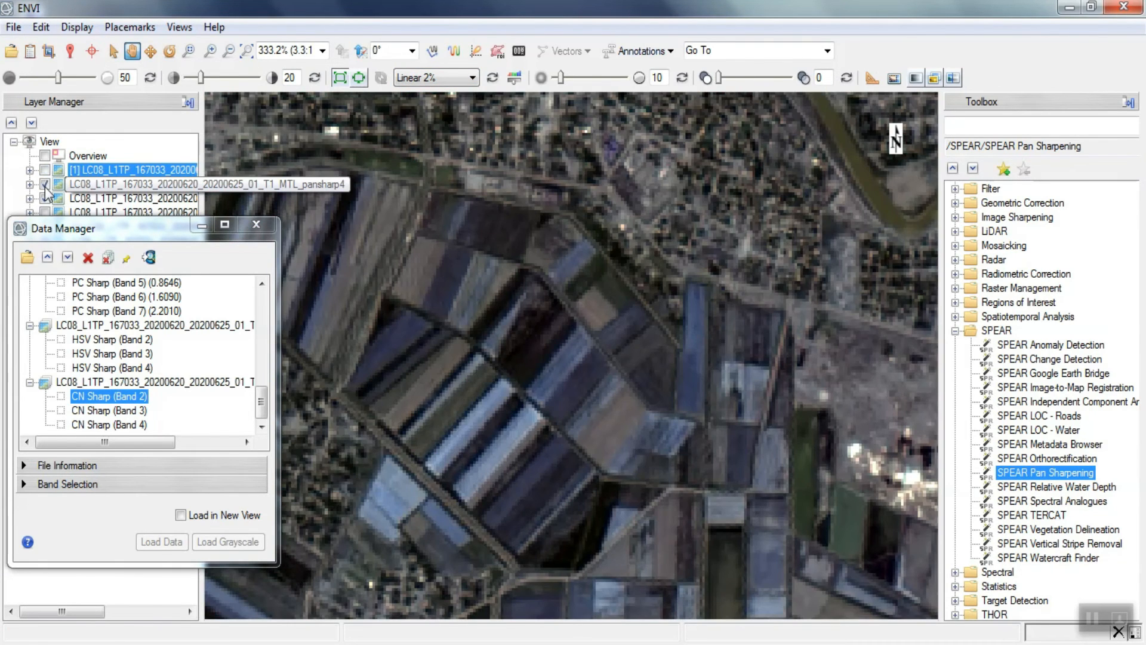
pyautogui.click(45, 184)
pyautogui.click(46, 197)
pyautogui.moveTo(59, 229); pyautogui.dragTo(55, 259)
pyautogui.click(45, 171)
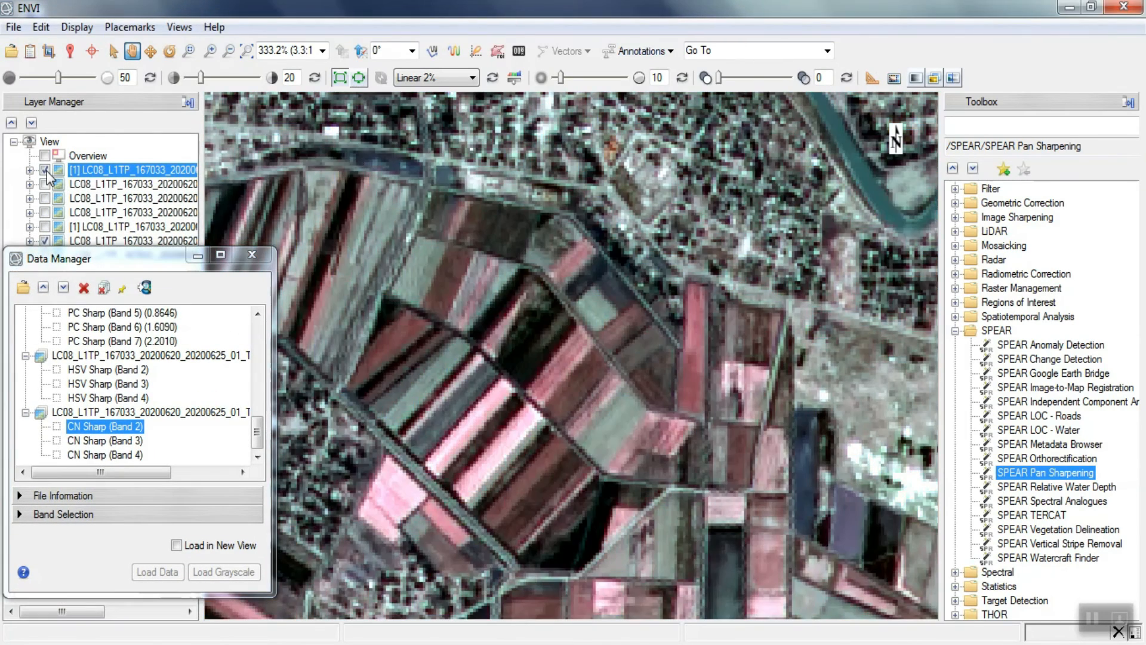
pyautogui.click(46, 171)
pyautogui.click(46, 172)
pyautogui.click(46, 171)
pyautogui.click(46, 171)
pyautogui.click(46, 172)
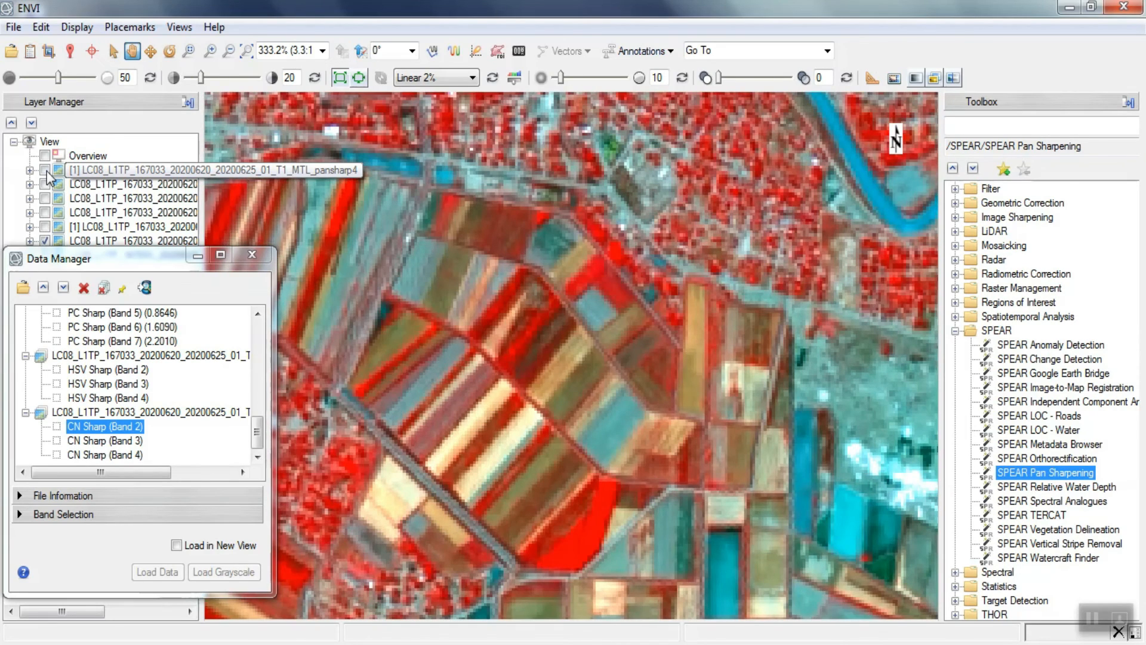
# - Collapse the SPEAR toolbox folder and toggle the MultiSpectral layer over different areas to compare it with the pan-sharpened layer beneath
pyautogui.moveTo(97, 258); pyautogui.dragTo(101, 164)
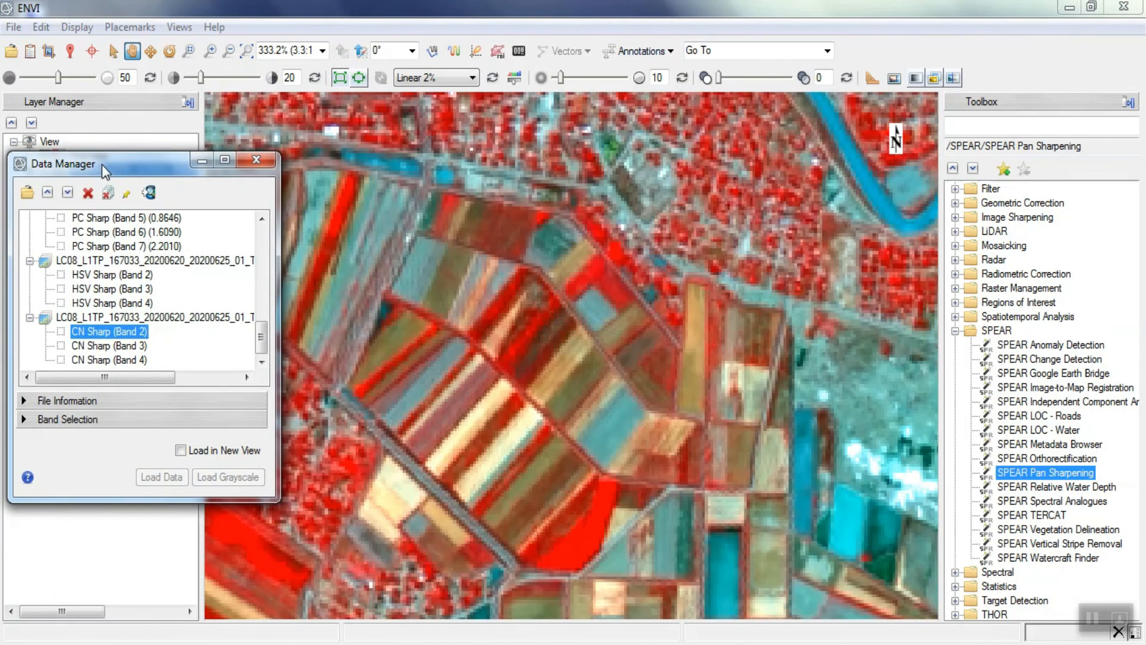
pyautogui.click(955, 331)
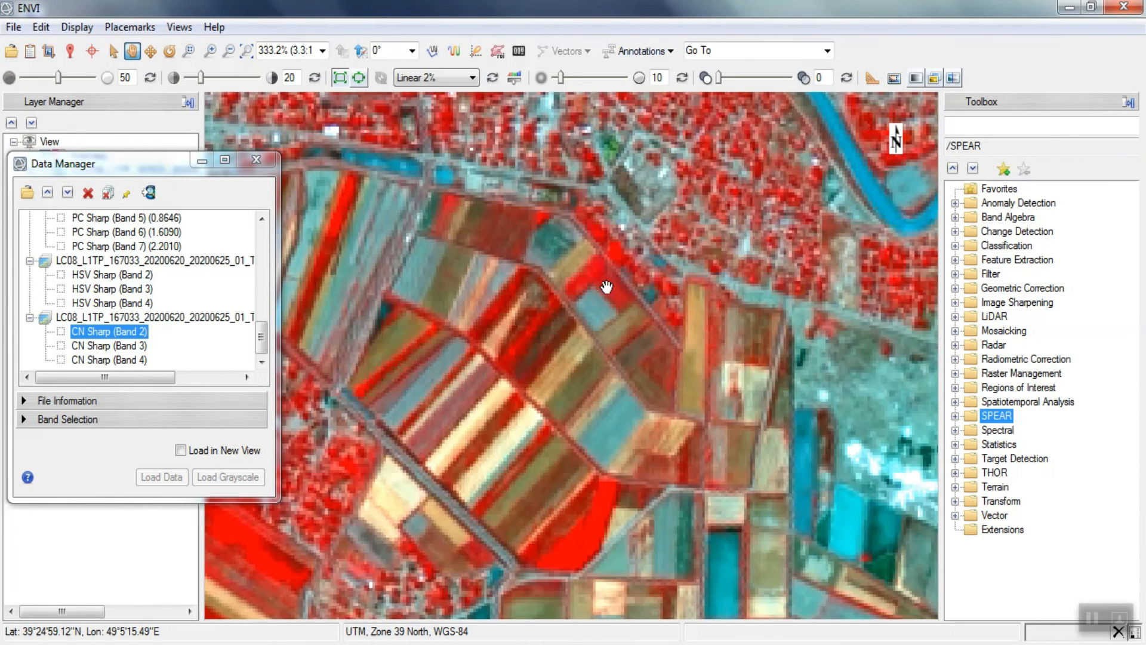
pyautogui.moveTo(470, 407); pyautogui.dragTo(607, 287)
pyautogui.moveTo(127, 166); pyautogui.dragTo(117, 363)
pyautogui.click(46, 227)
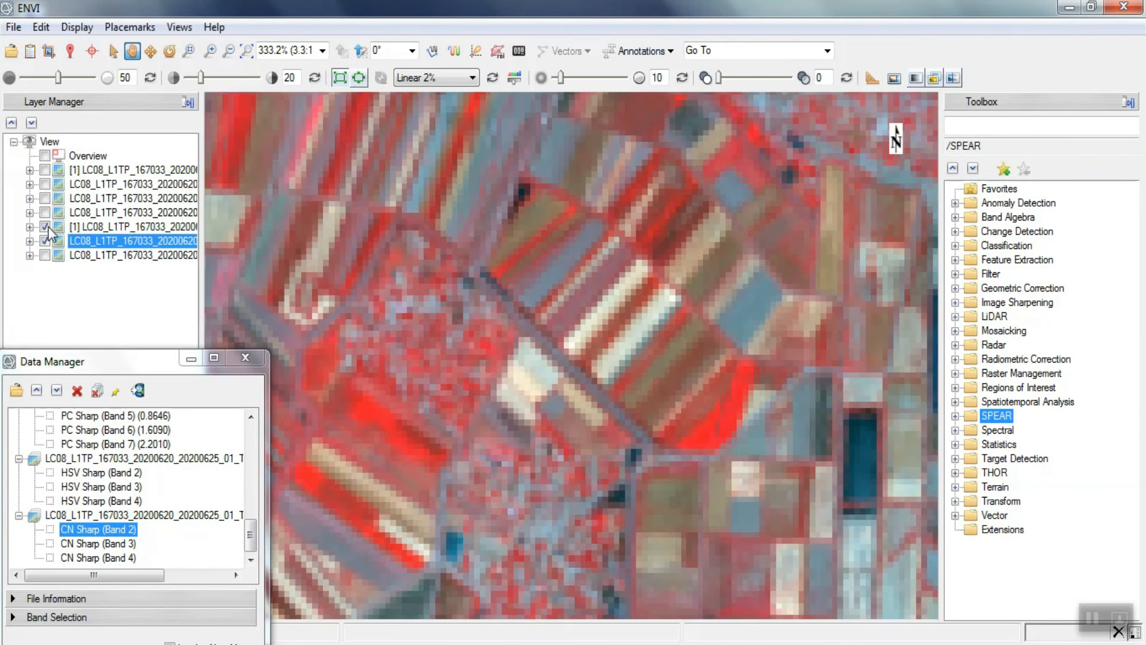
pyautogui.click(45, 227)
pyautogui.click(46, 227)
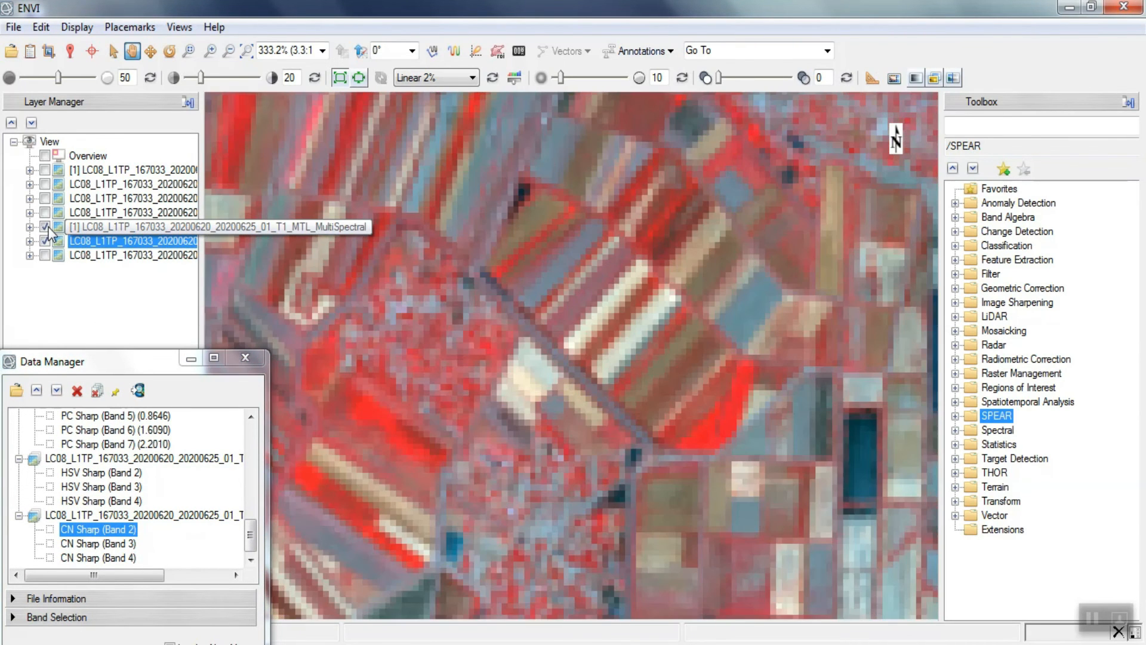
pyautogui.click(46, 228)
pyautogui.moveTo(398, 156); pyautogui.dragTo(351, 388)
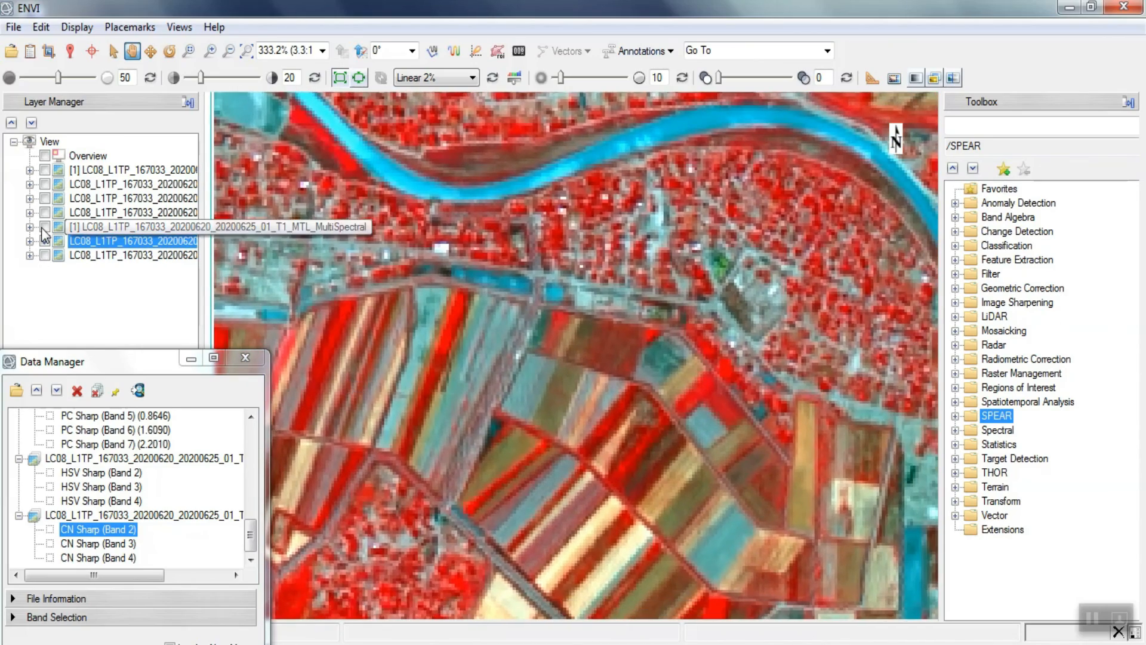
pyautogui.click(46, 227)
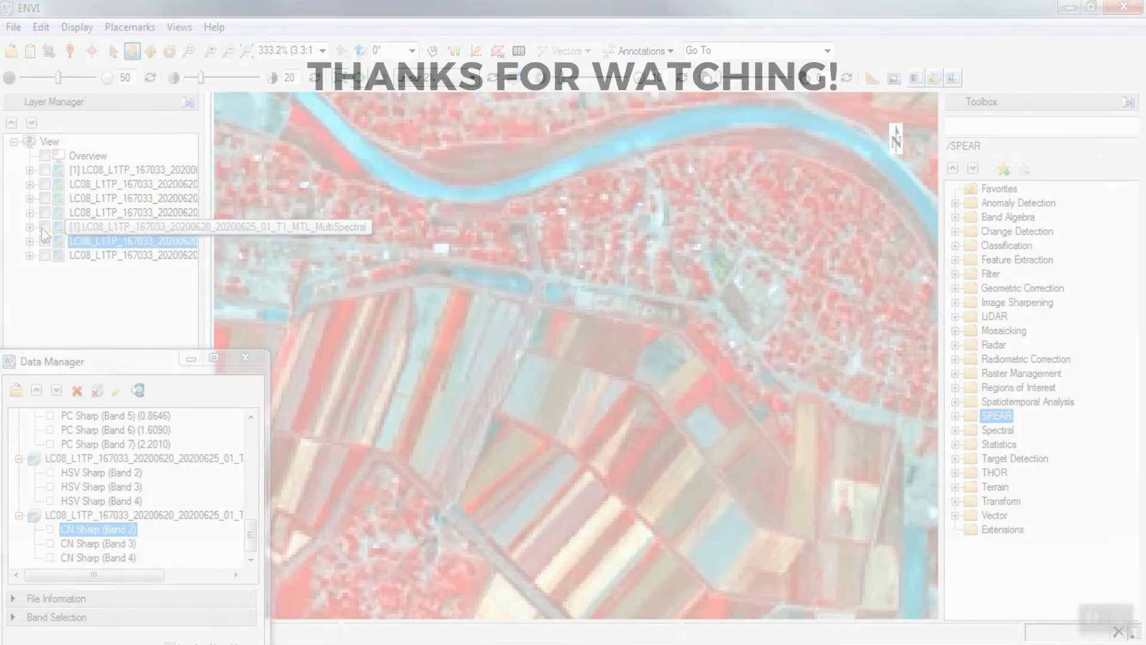